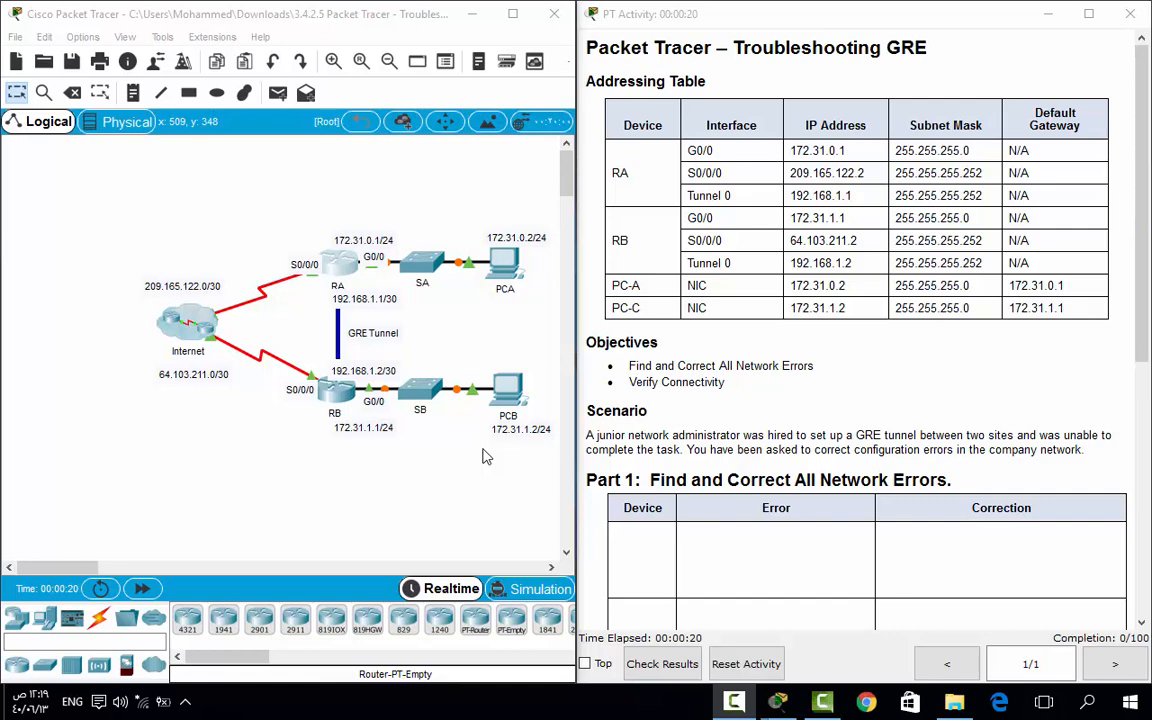
# Fast-forward the simulation time and review router RA's entries in the addressing table.
pyautogui.doubleClick(143, 588)
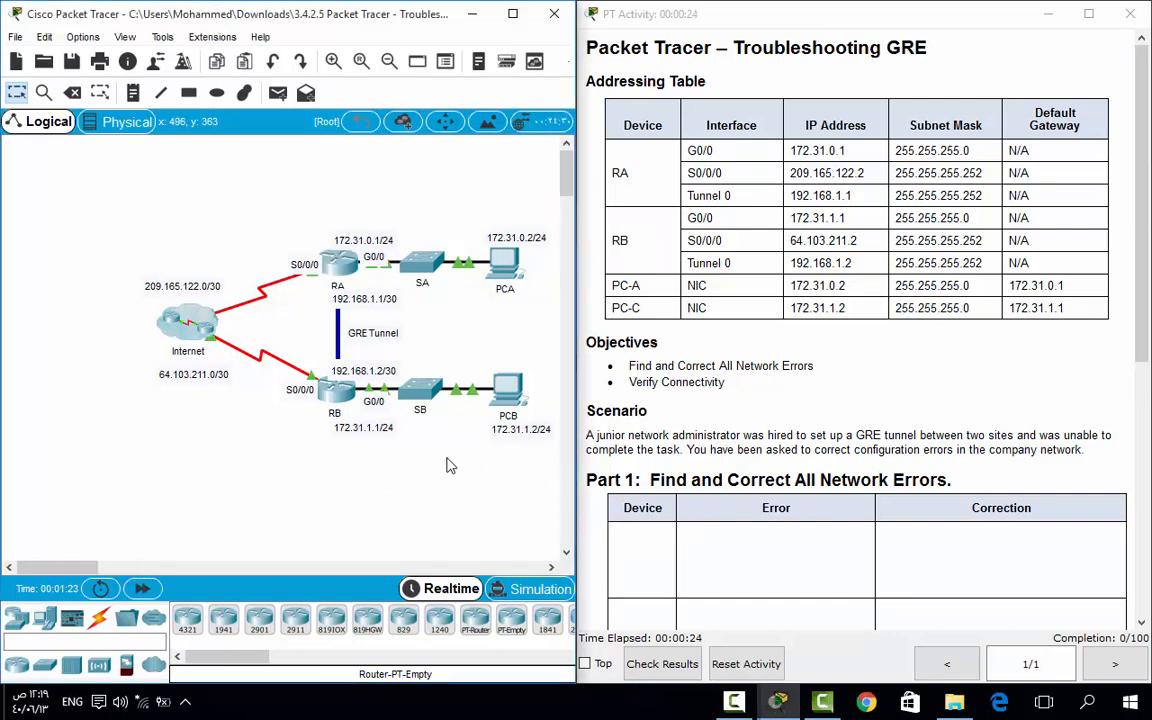
pyautogui.doubleClick(630, 173)
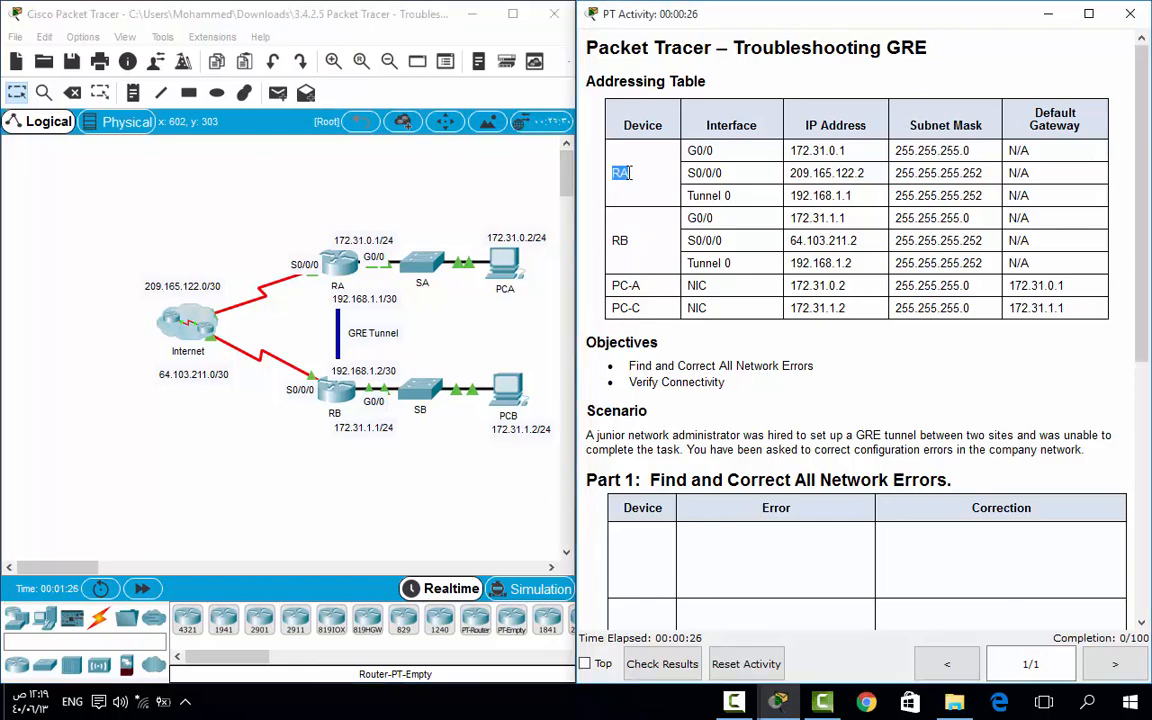
pyautogui.moveTo(630, 173); pyautogui.dragTo(1054, 191)
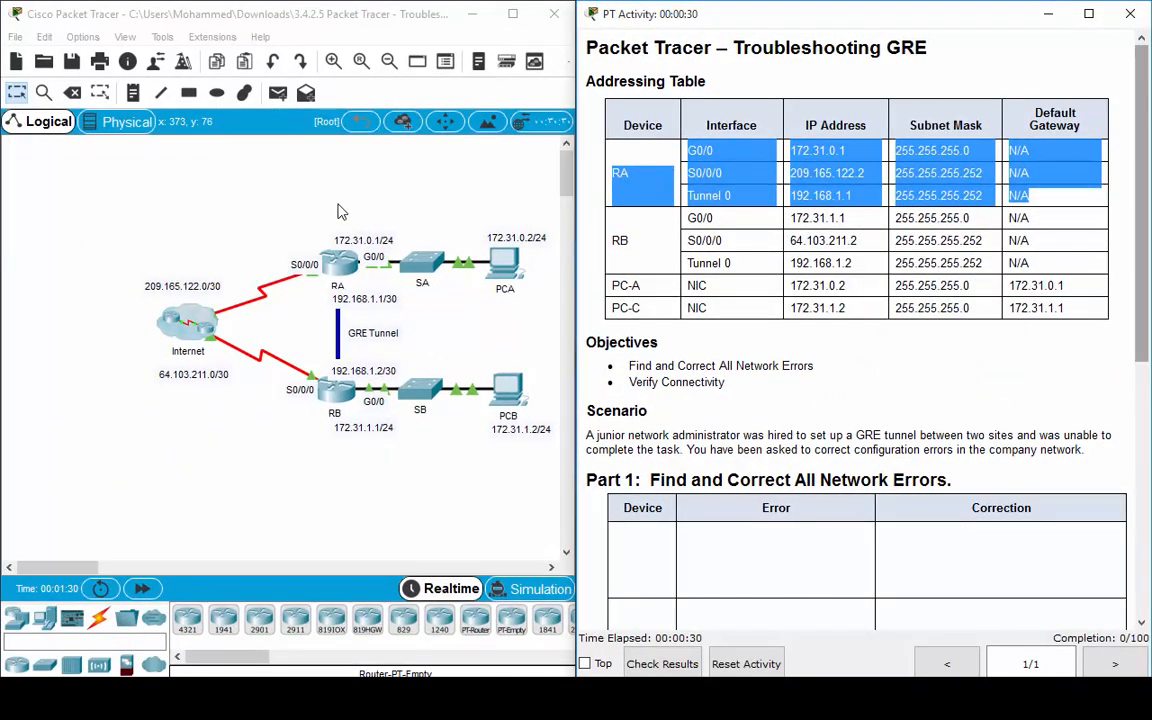
# Open router RA's command line and enter privileged EXEC mode.
pyautogui.click(337, 209)
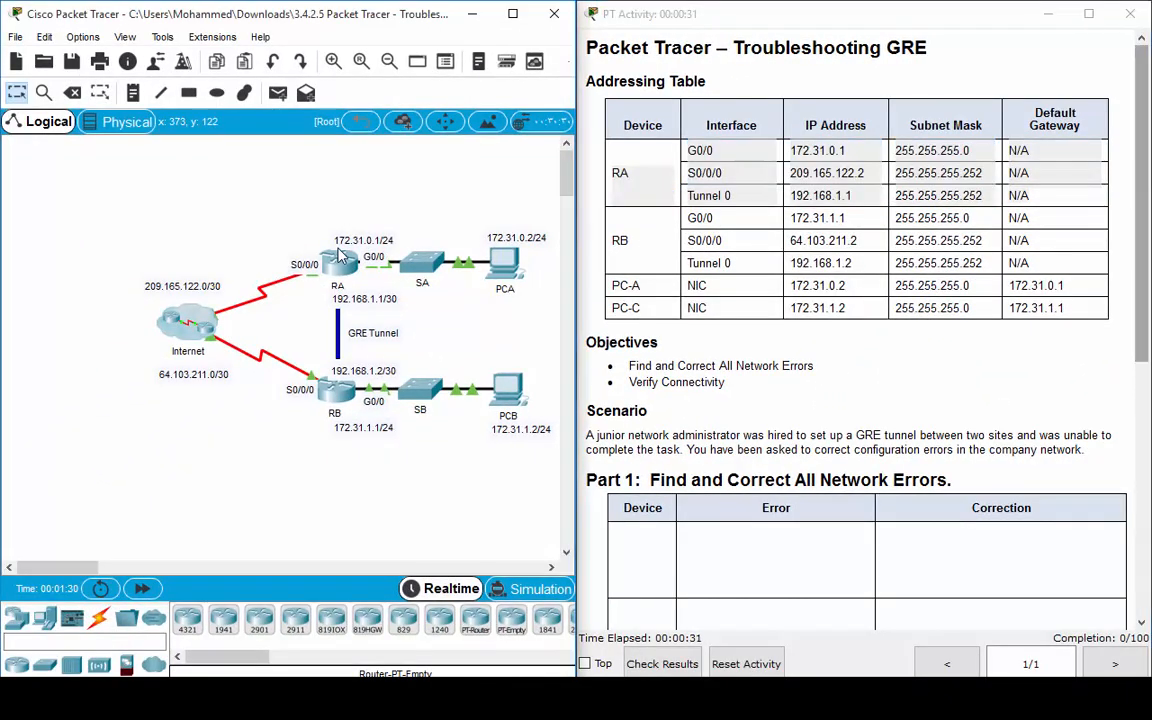
pyautogui.click(338, 258)
pyautogui.moveTo(388, 88); pyautogui.dragTo(63, 65)
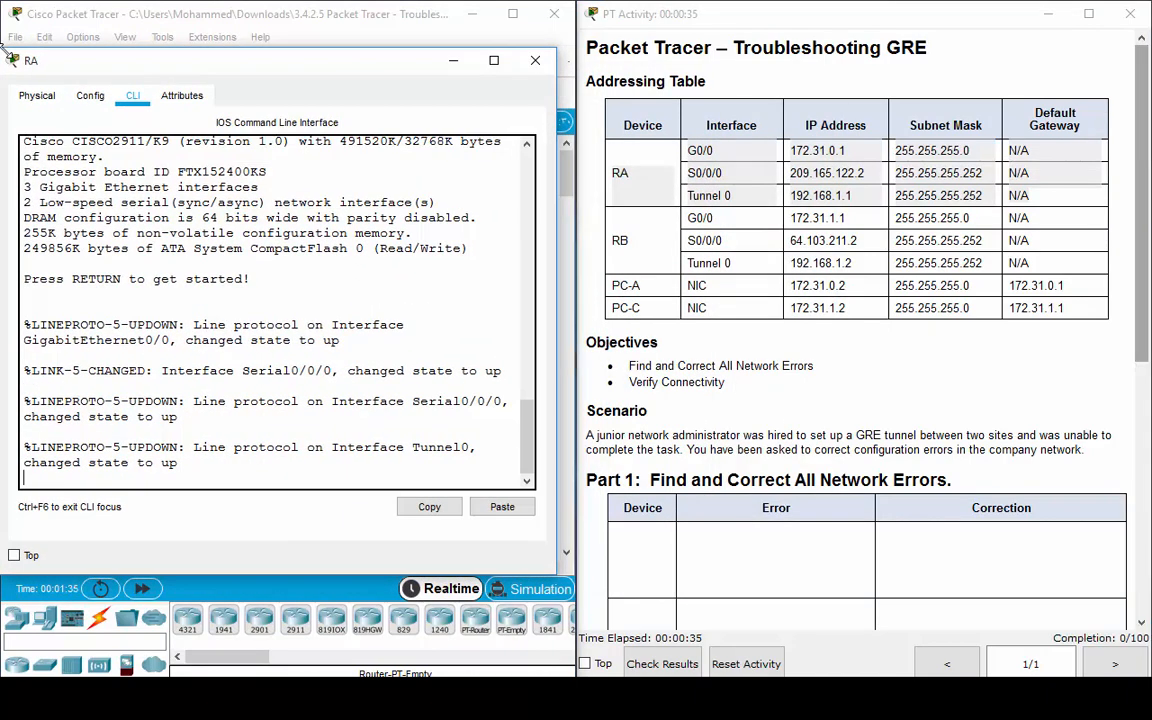
pyautogui.press('Return')
pyautogui.press('Return')
pyautogui.write('en')
pyautogui.press('Return')
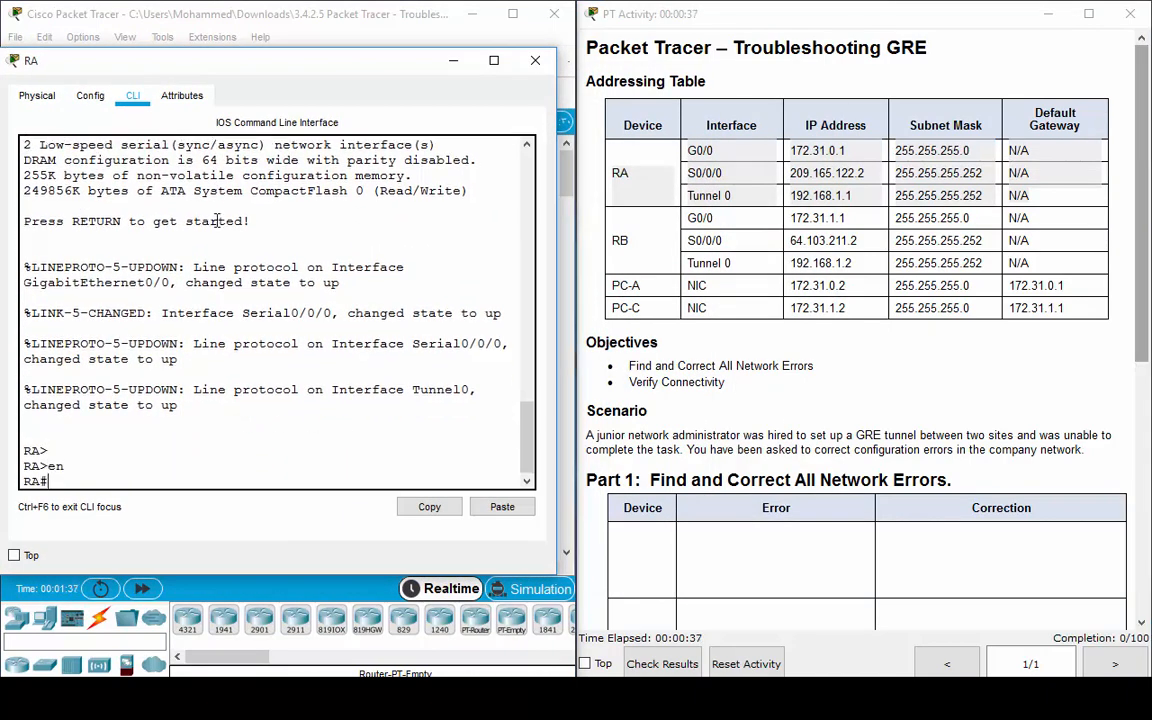
# Display RA's G0/0 interface details and compare its IP address with the addressing table.
pyautogui.write('sh ')
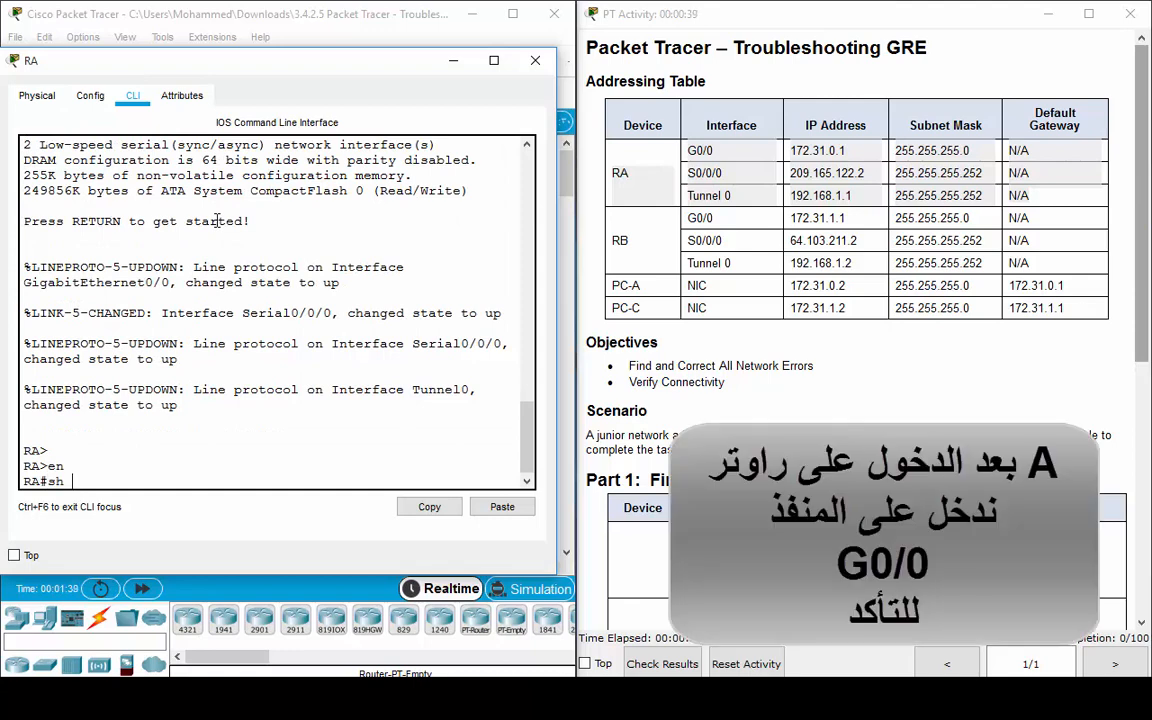
pyautogui.write('int')
pyautogui.press('Tab')
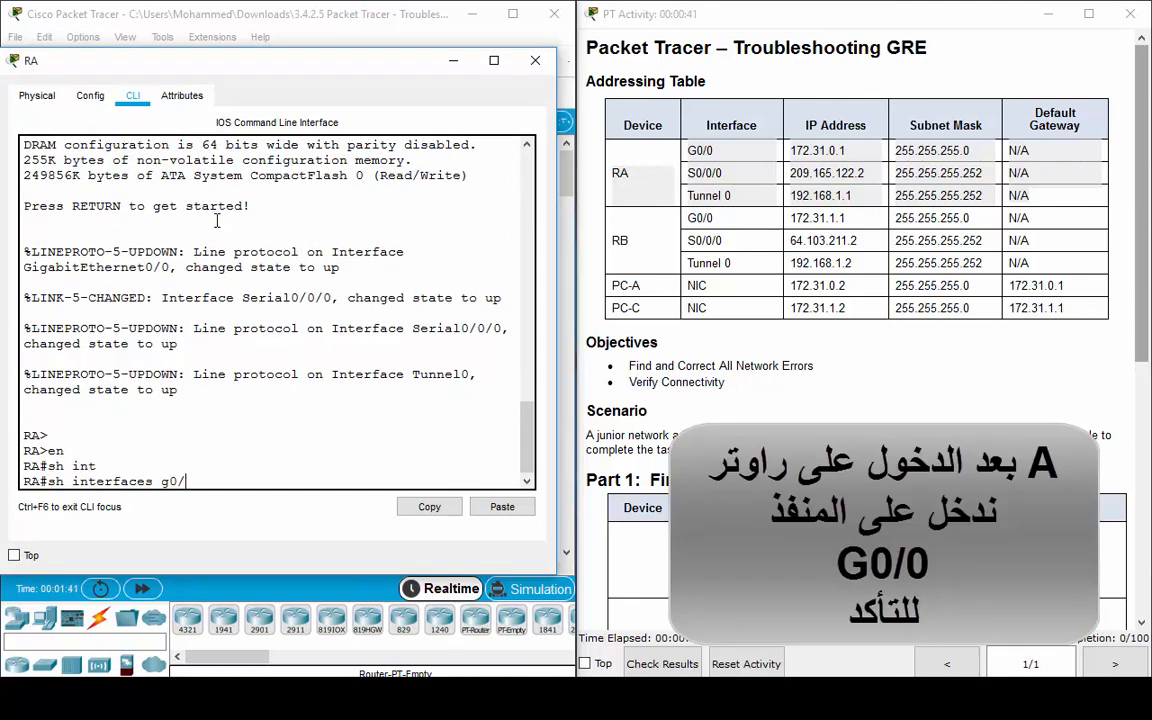
pyautogui.press('Return')
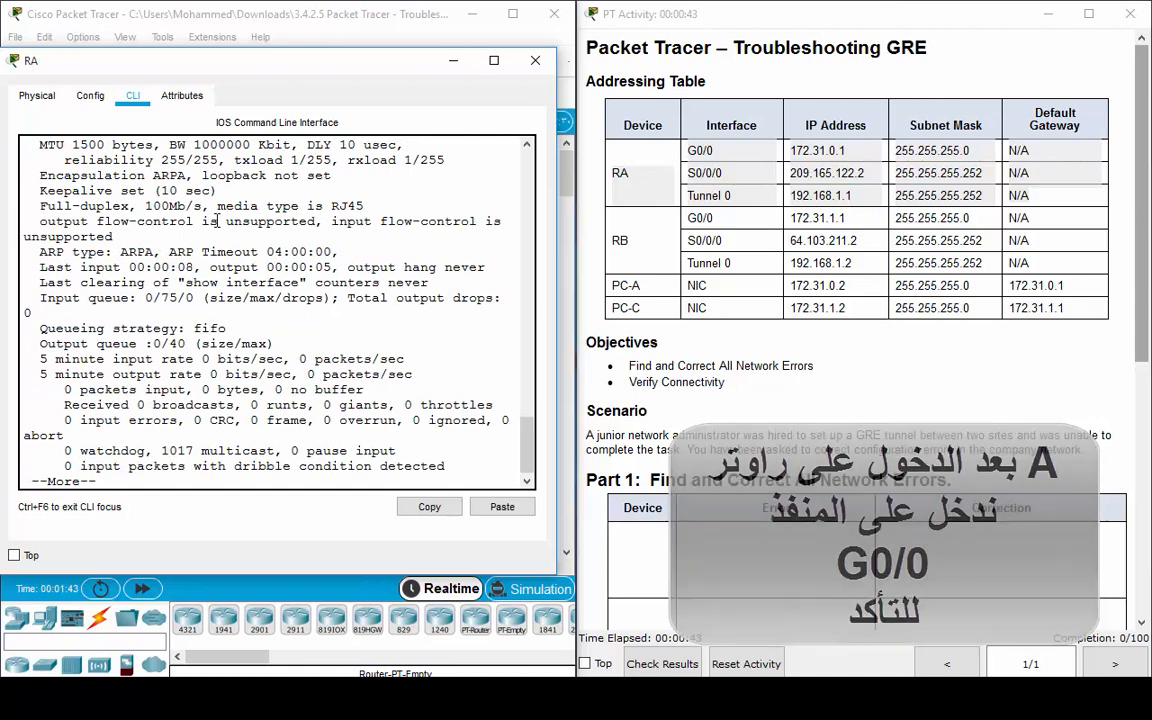
pyautogui.scroll(4, 305, 340)
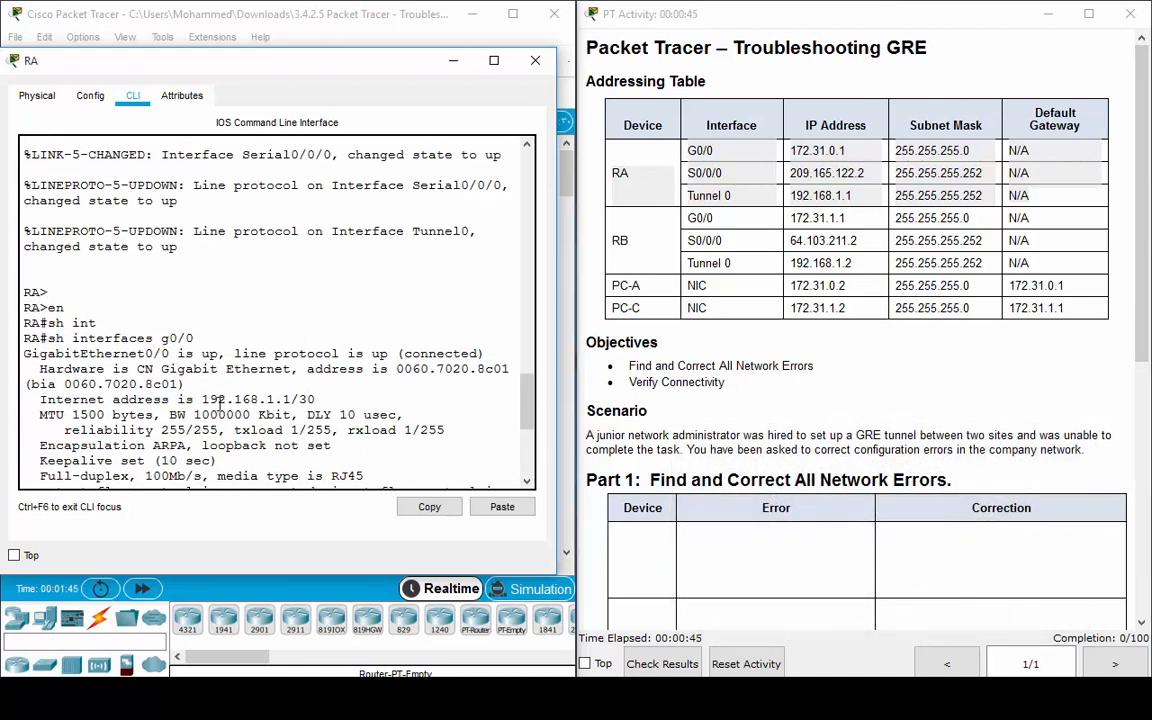
pyautogui.moveTo(201, 399); pyautogui.dragTo(347, 395)
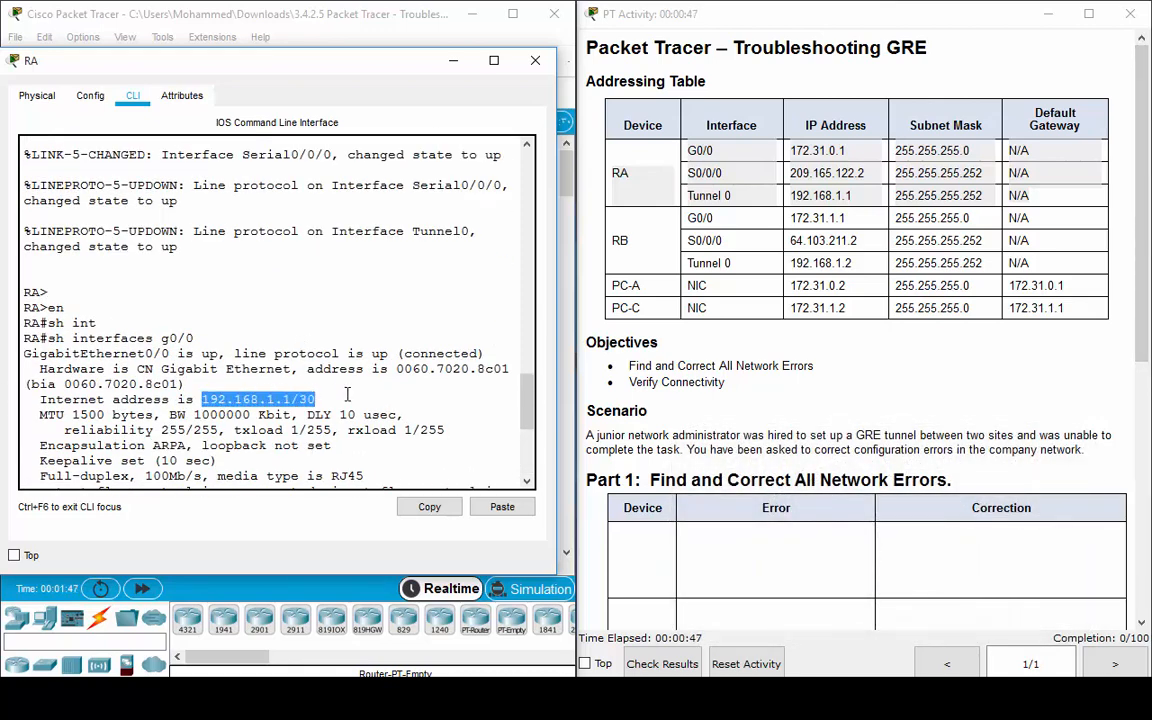
pyautogui.click(798, 155)
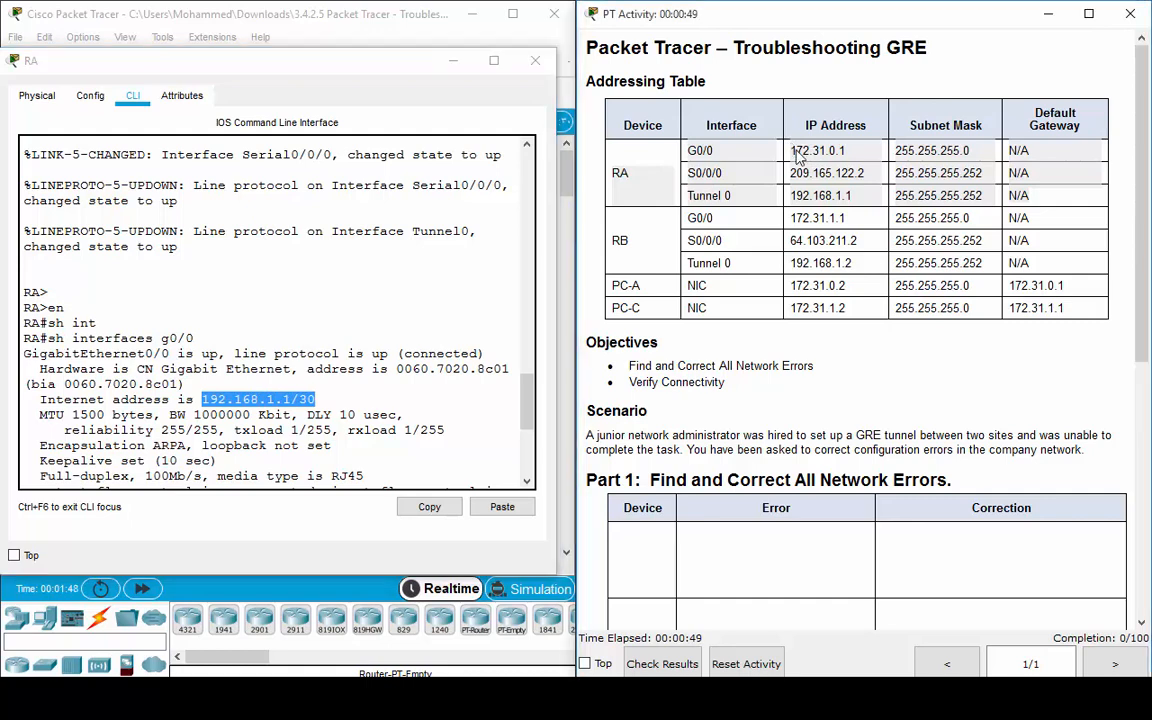
pyautogui.moveTo(798, 155); pyautogui.dragTo(830, 155)
pyautogui.tripleClick(828, 154)
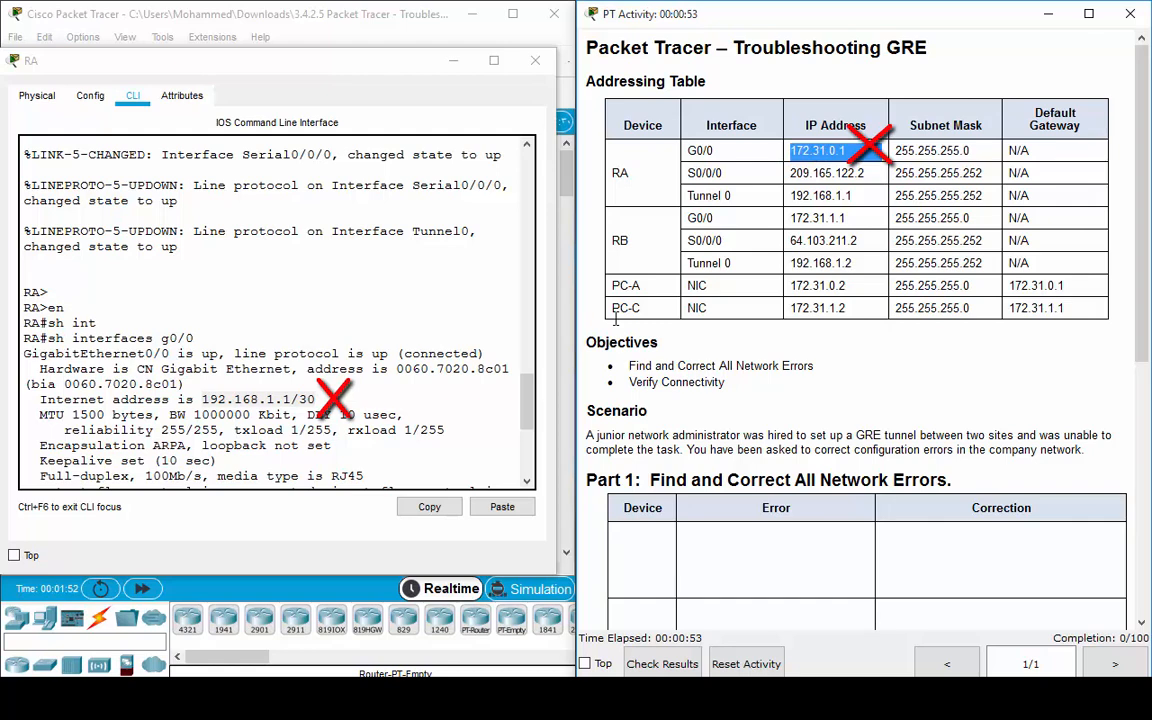
# Display RA's S0/0/0 interface details and compare its IP address with the addressing table.
pyautogui.scroll(-6, 253, 332)
pyautogui.click(253, 332)
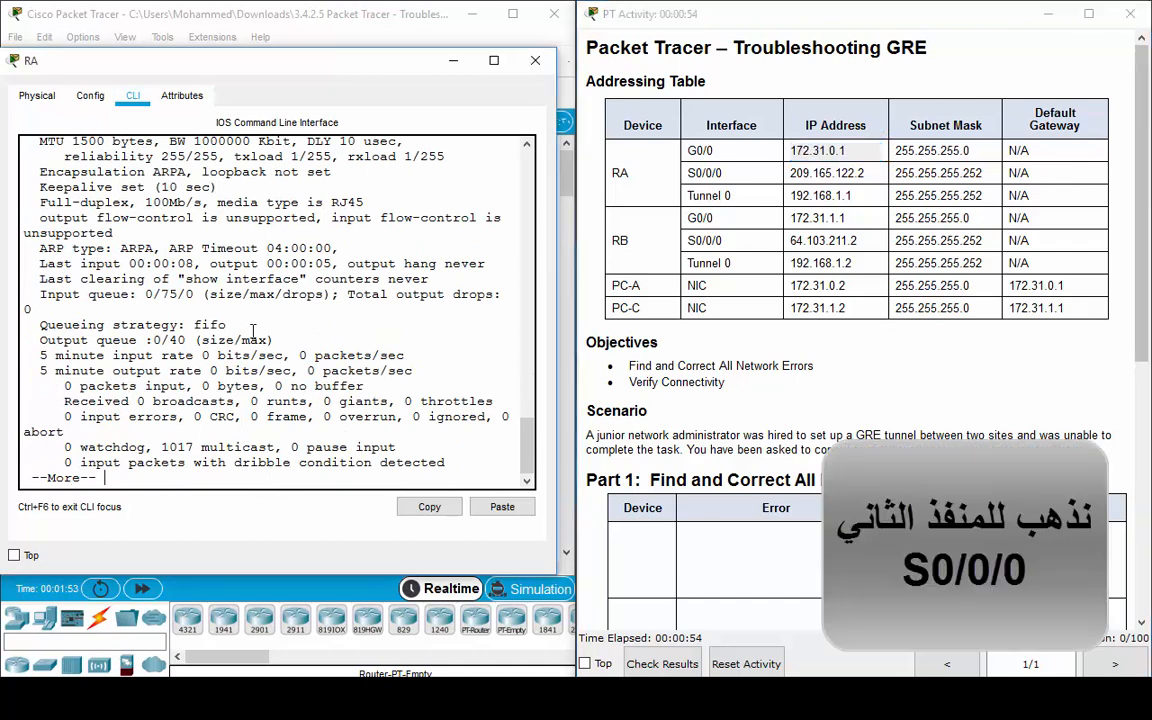
pyautogui.write('qsh')
pyautogui.press('Tab')
pyautogui.write('in')
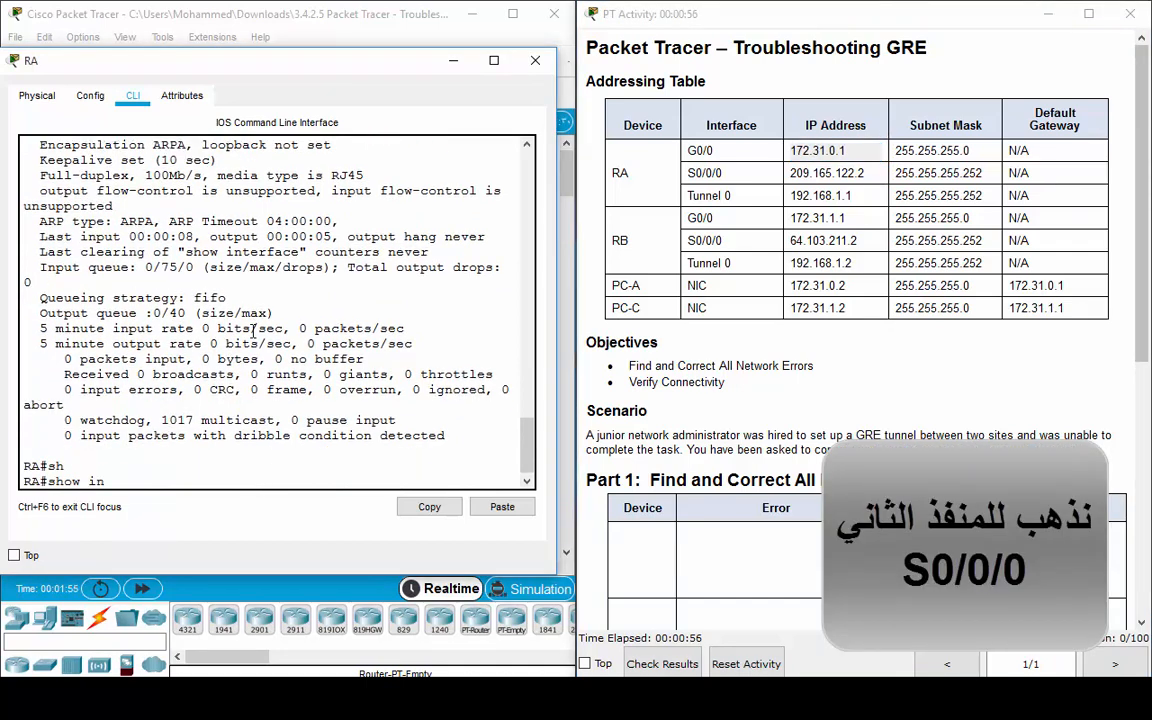
pyautogui.press('Tab')
pyautogui.write('s0/0/0')
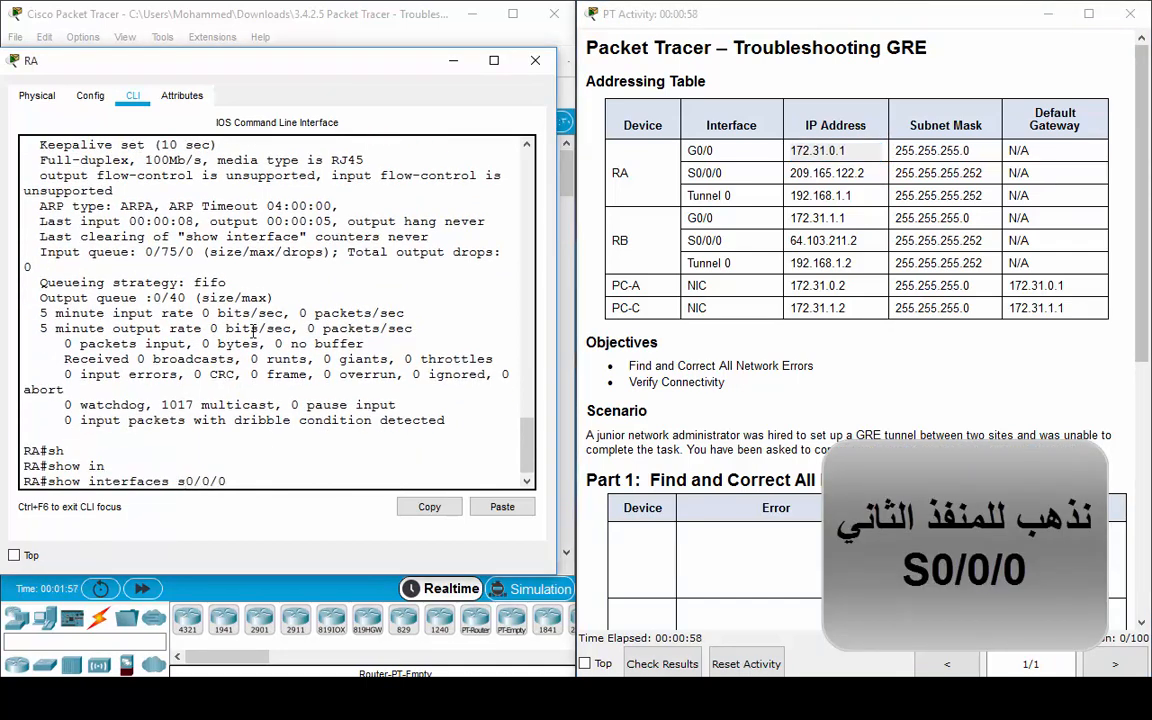
pyautogui.press('Return')
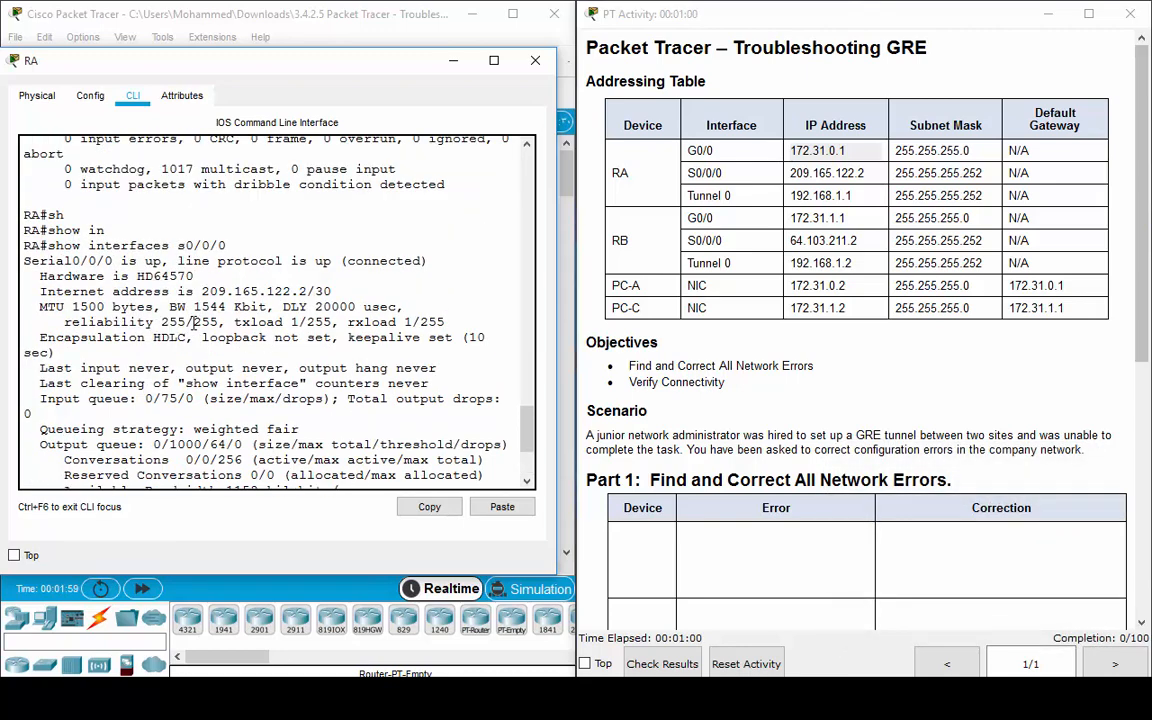
pyautogui.tripleClick(228, 291)
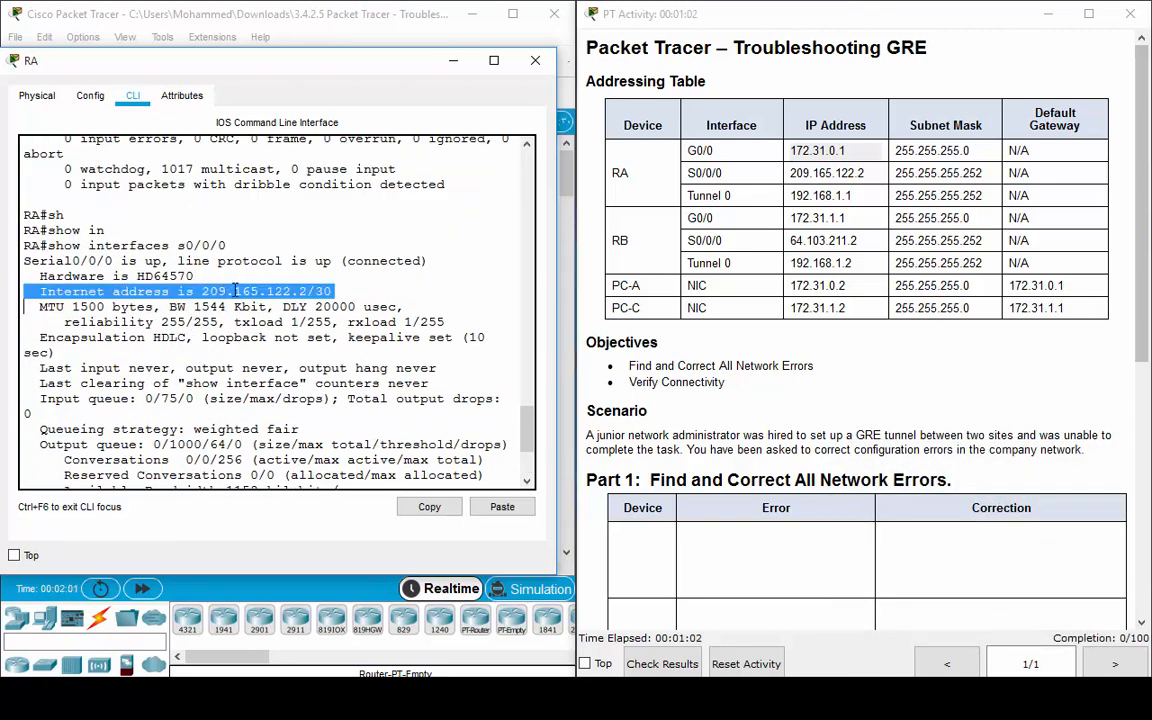
pyautogui.doubleClick(826, 172)
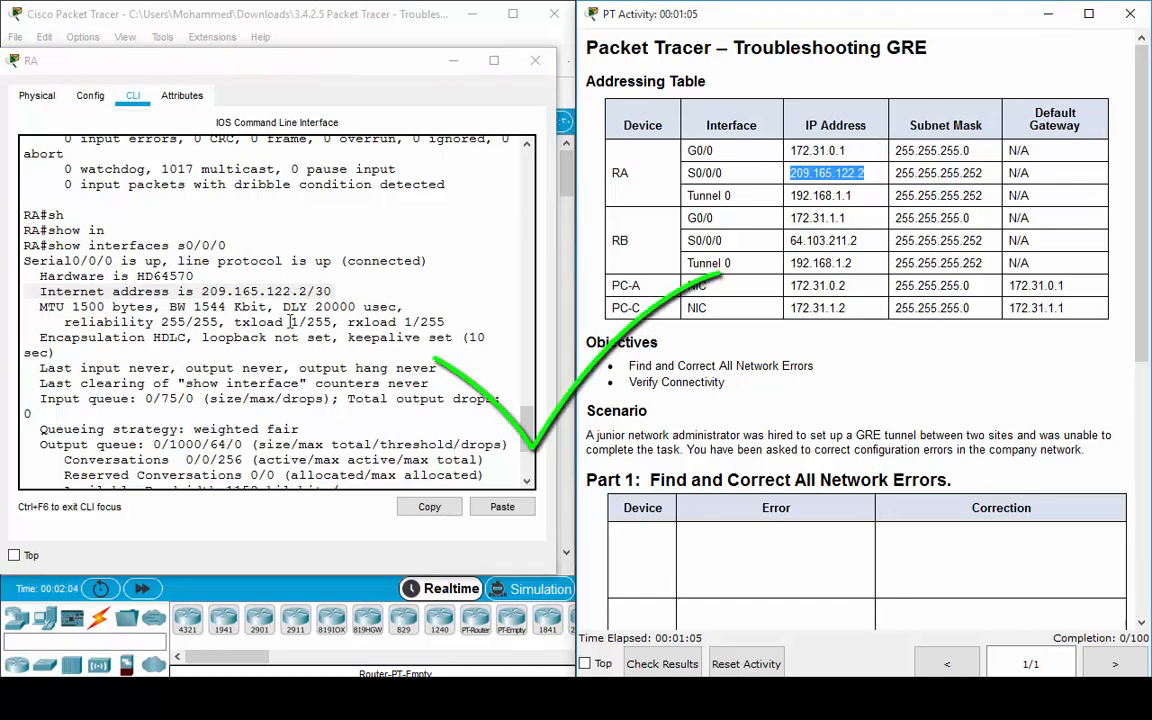
# End the S0/0/0 output and display the details of RA's Tunnel 0 interface.
pyautogui.click(322, 337)
pyautogui.scroll(-4, 303, 429)
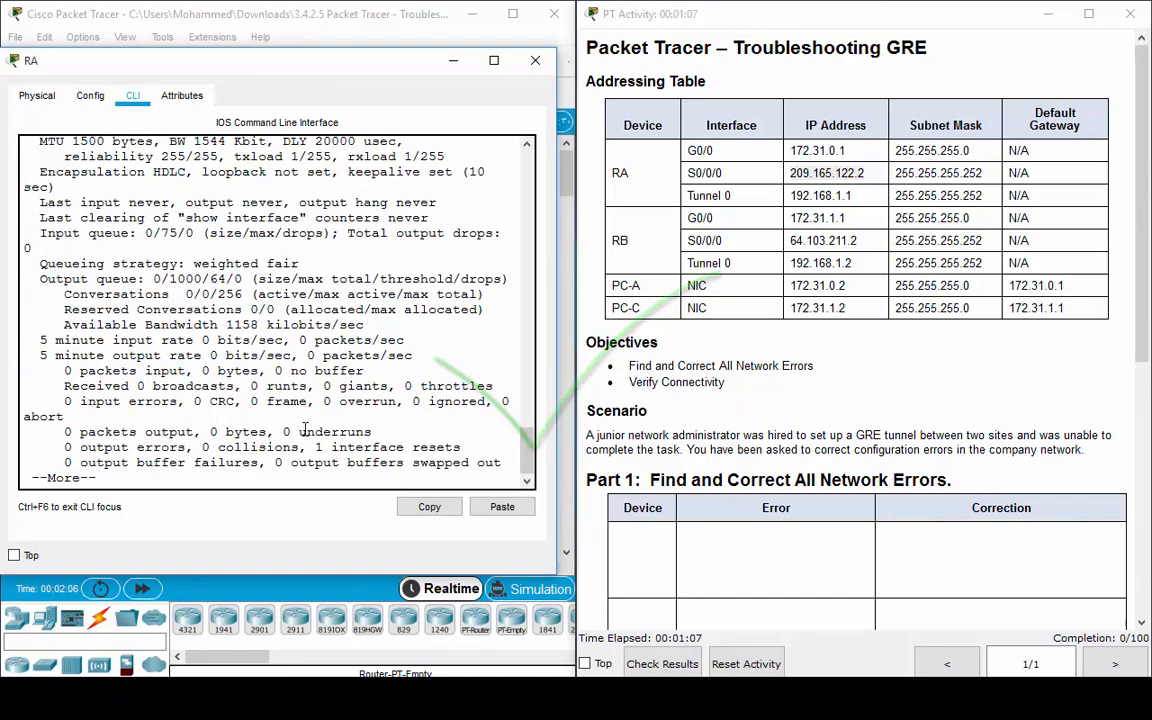
pyautogui.click(275, 446)
pyautogui.press('space')
pyautogui.write('s')
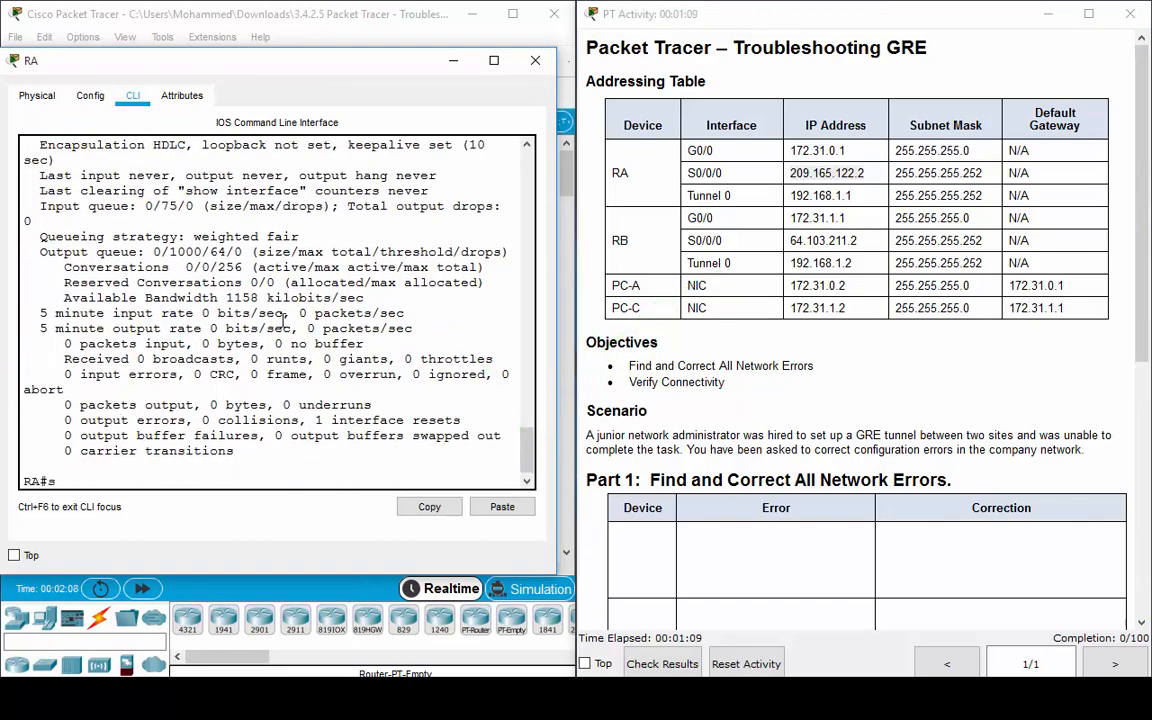
pyautogui.write('h')
pyautogui.press('Tab')
pyautogui.write('in')
pyautogui.press('Tab')
pyautogui.write('t')
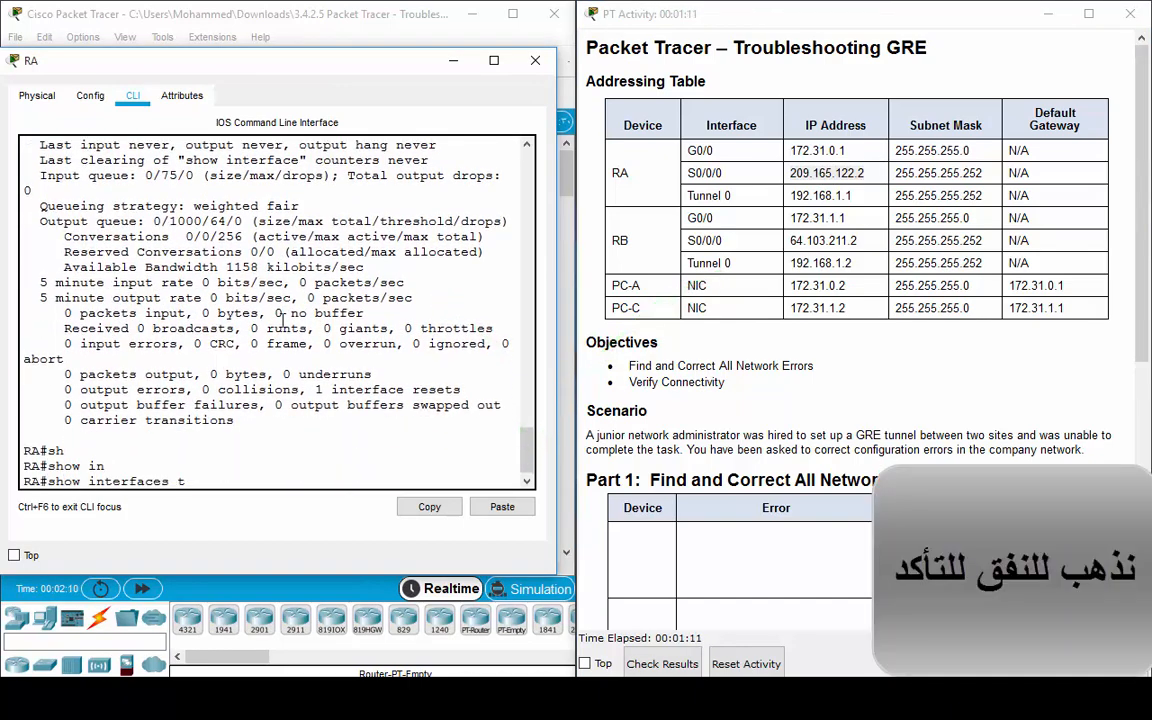
pyautogui.press('Tab')
pyautogui.write('u')
pyautogui.press('Tab')
pyautogui.write('0')
pyautogui.press('Return')
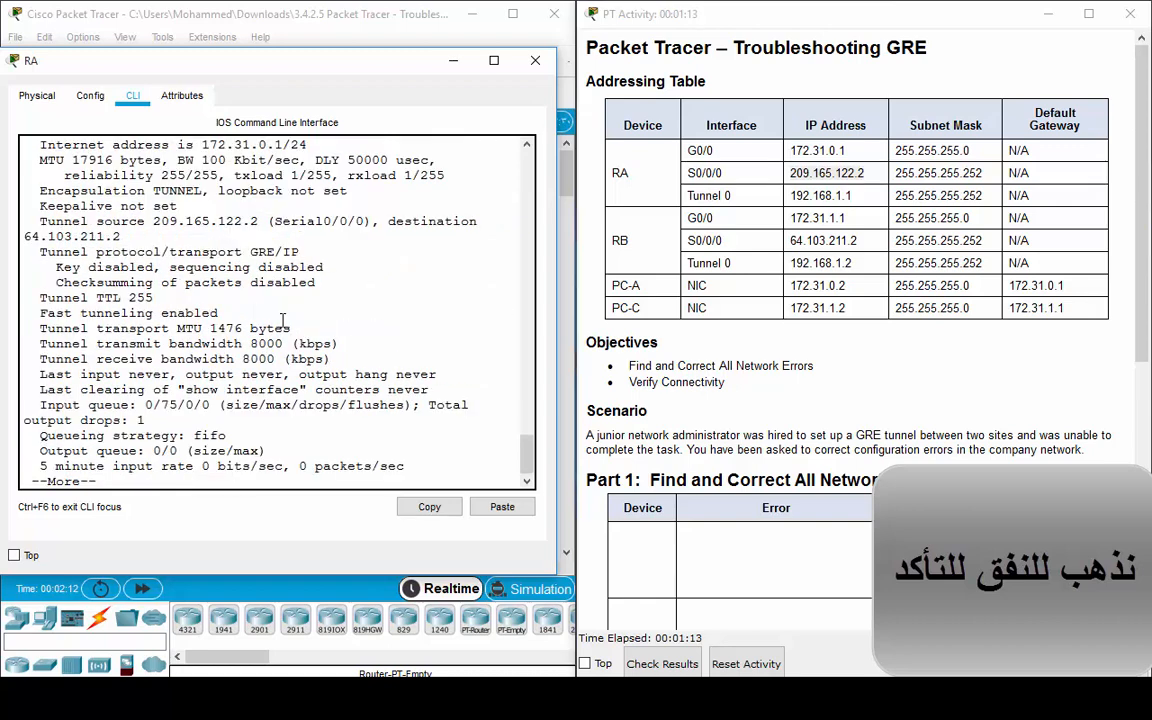
# Compare the IP address in the Tunnel 0 output with RA's Tunnel 0 entry in the addressing table.
pyautogui.scroll(3, 255, 287)
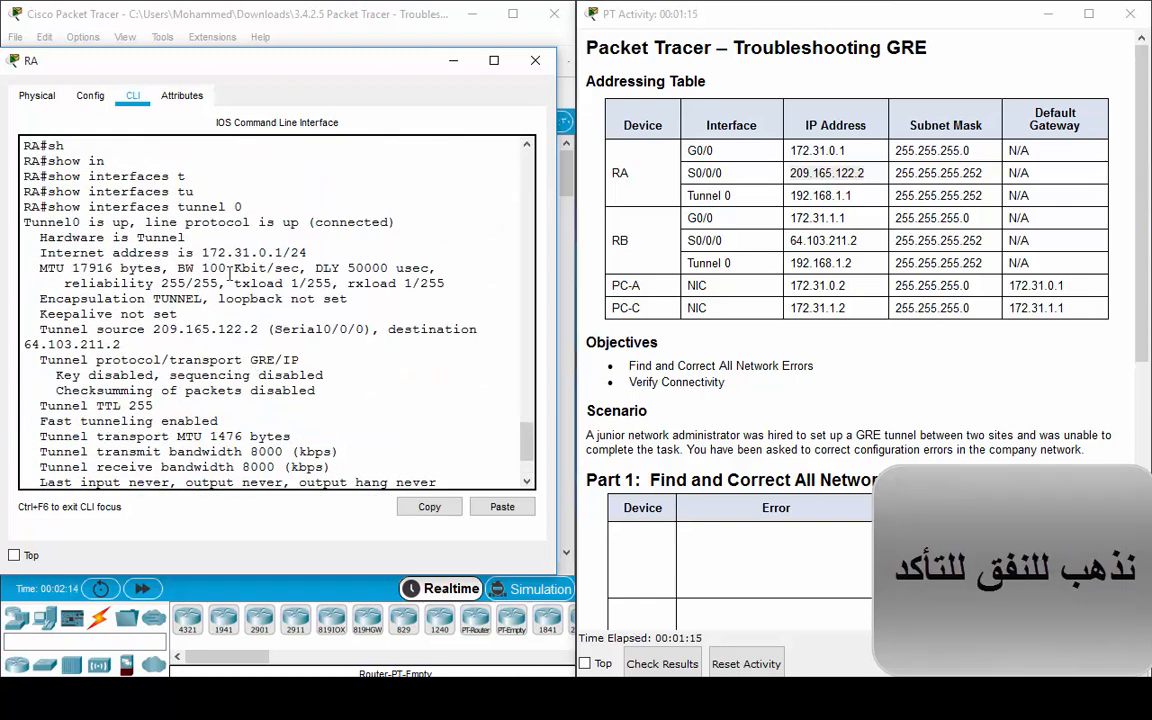
pyautogui.doubleClick(268, 248)
pyautogui.tripleClick(268, 248)
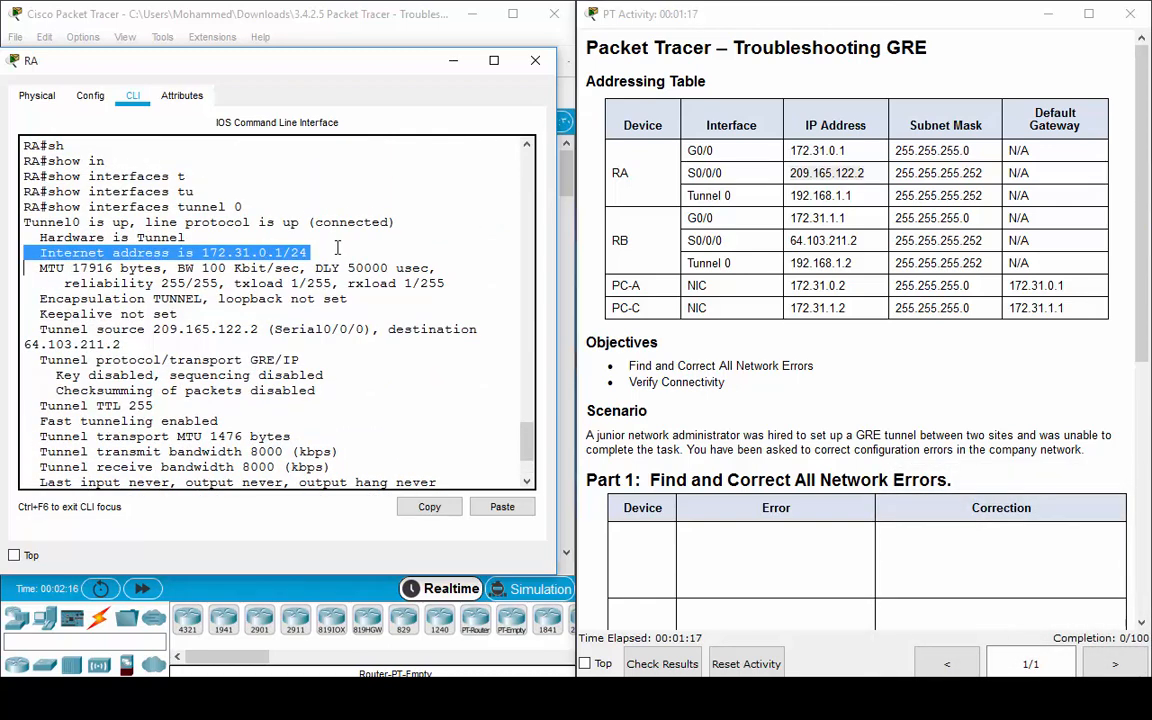
pyautogui.moveTo(791, 196); pyautogui.dragTo(1049, 199)
pyautogui.click(1050, 199)
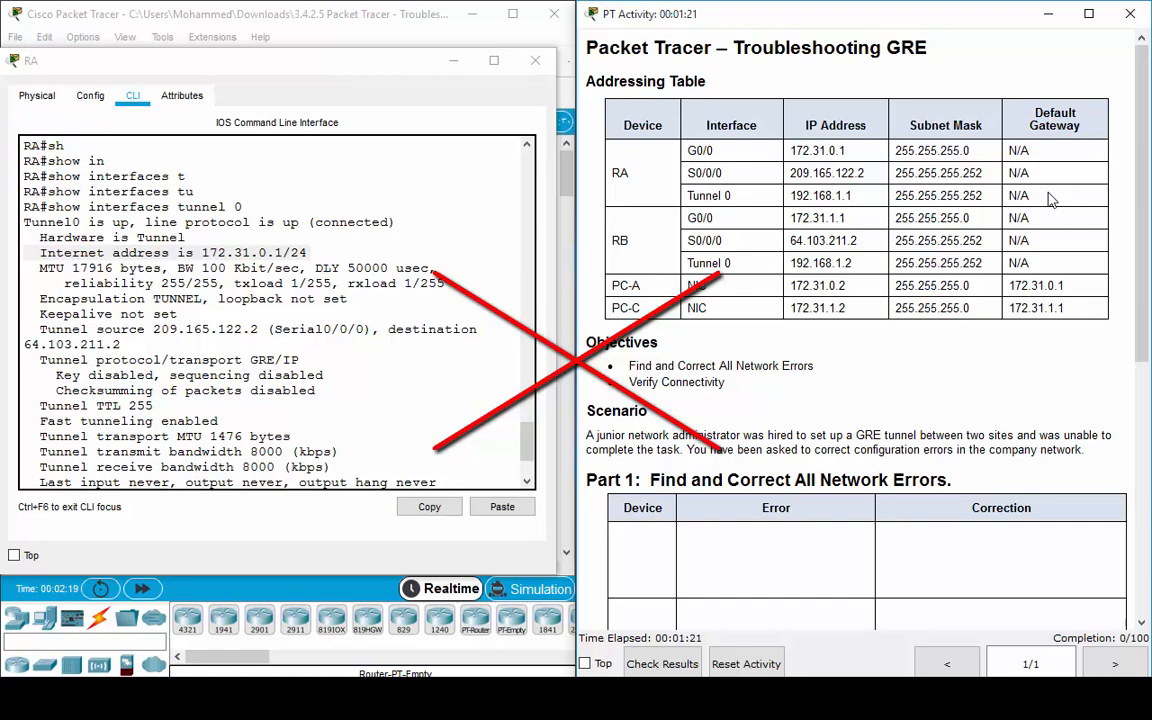
pyautogui.doubleClick(1050, 199)
# End the Tunnel 0 output and enter global configuration mode on RA.
pyautogui.click(277, 314)
pyautogui.scroll(-3, 277, 314)
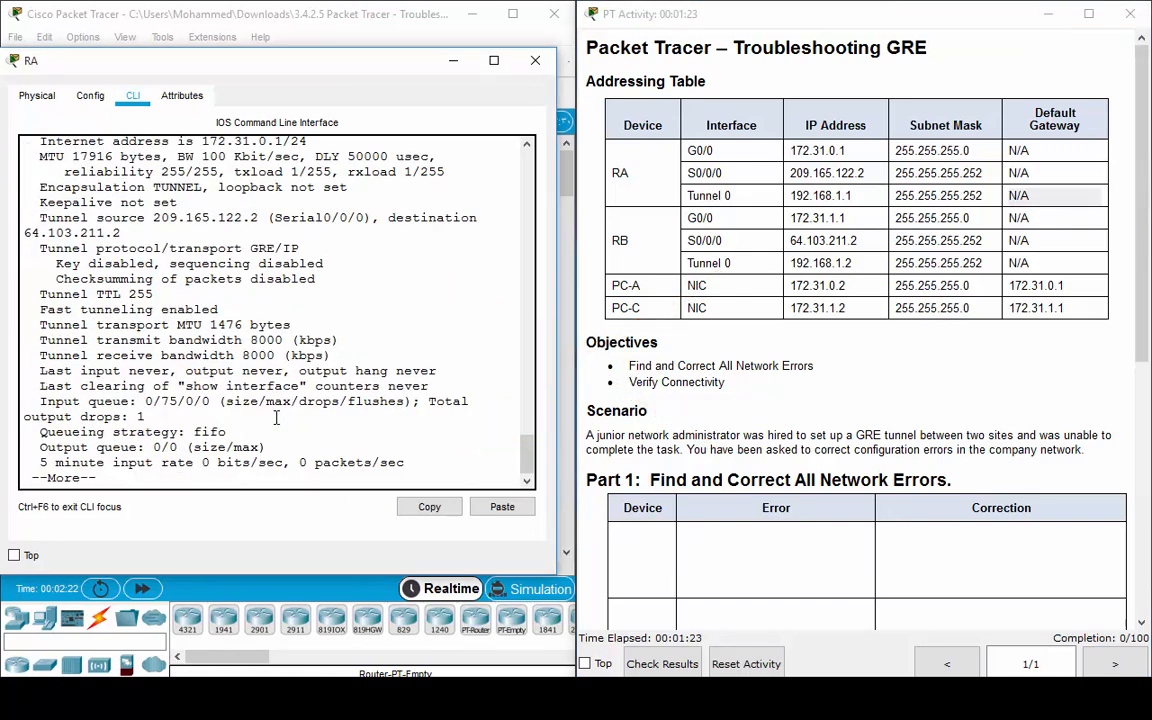
pyautogui.press('Return')
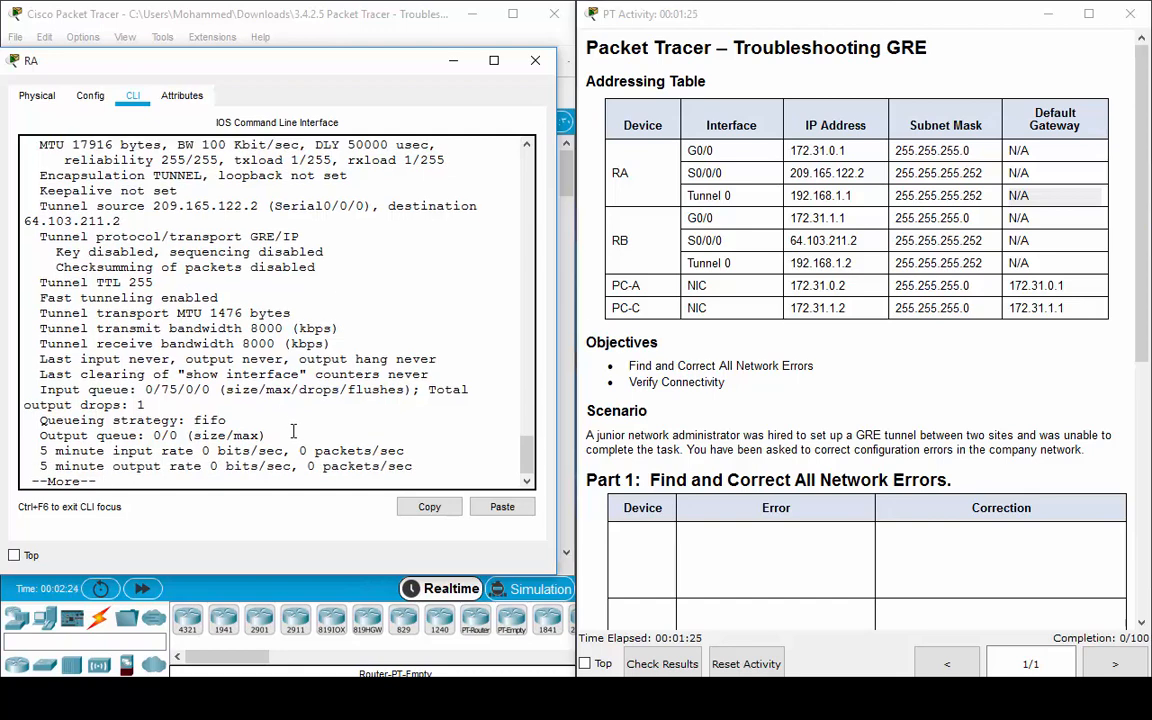
pyautogui.press('Return')
pyautogui.write('conf')
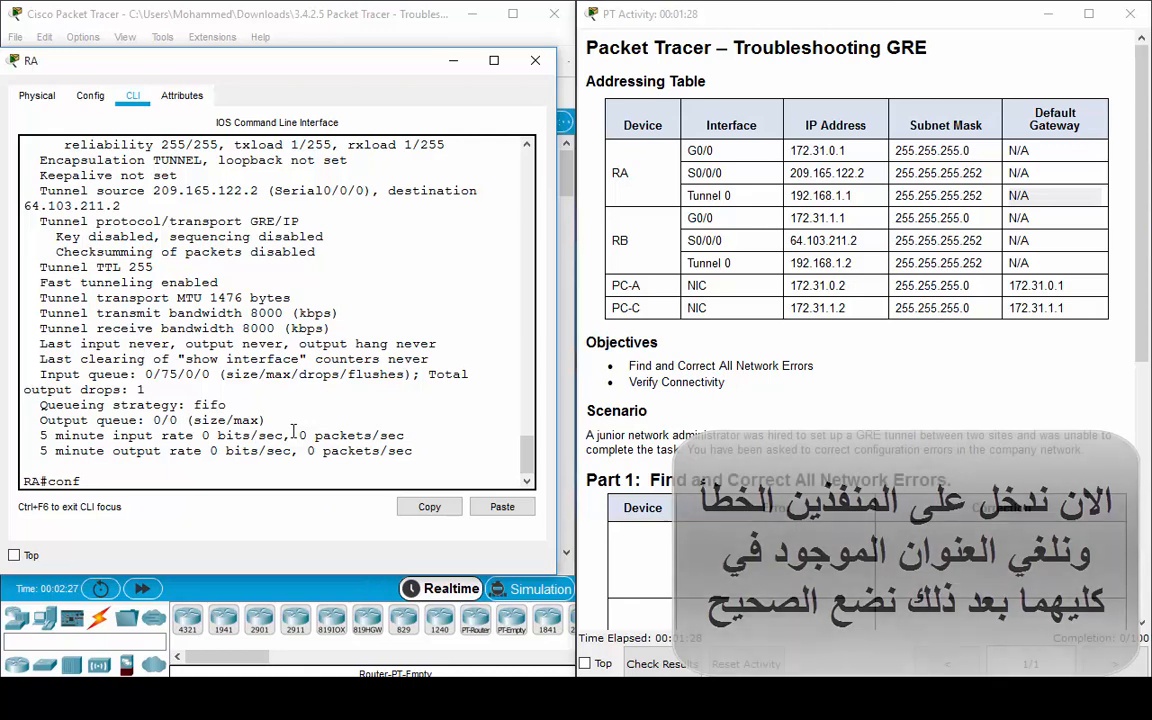
pyautogui.write('t')
pyautogui.press('Return')
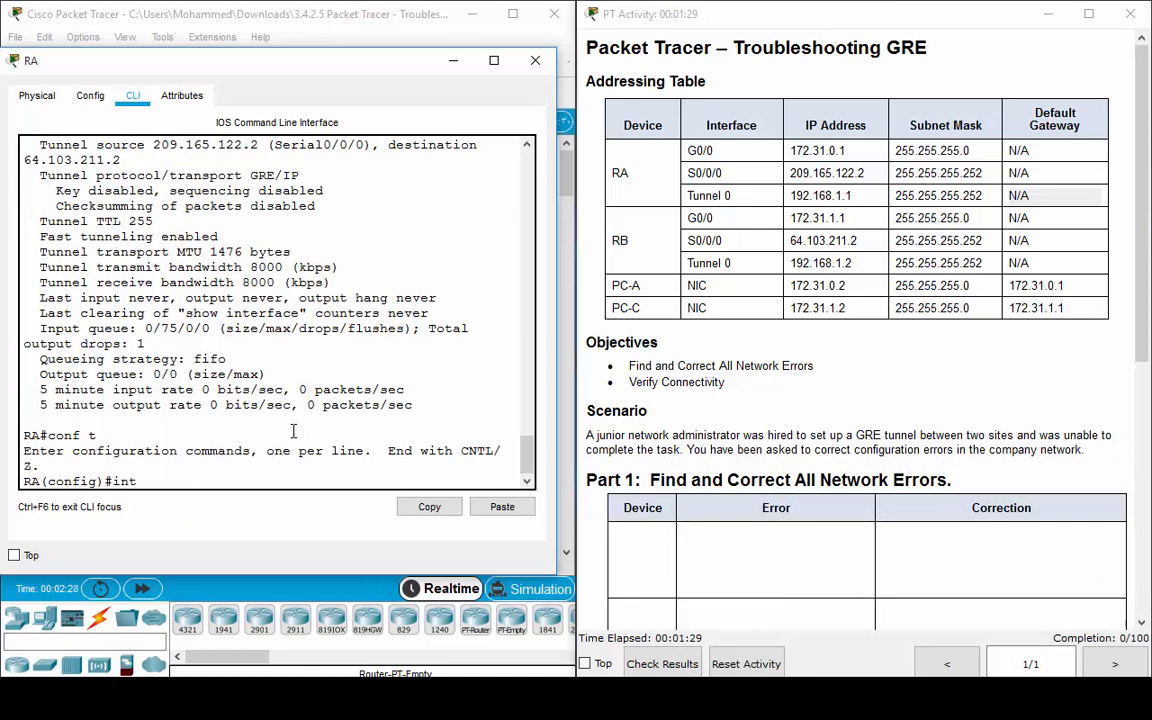
# Remove the IP address from RA's G0/0 interface and return to global configuration mode.
pyautogui.write('int')
pyautogui.press('Tab')
pyautogui.write('g0/')
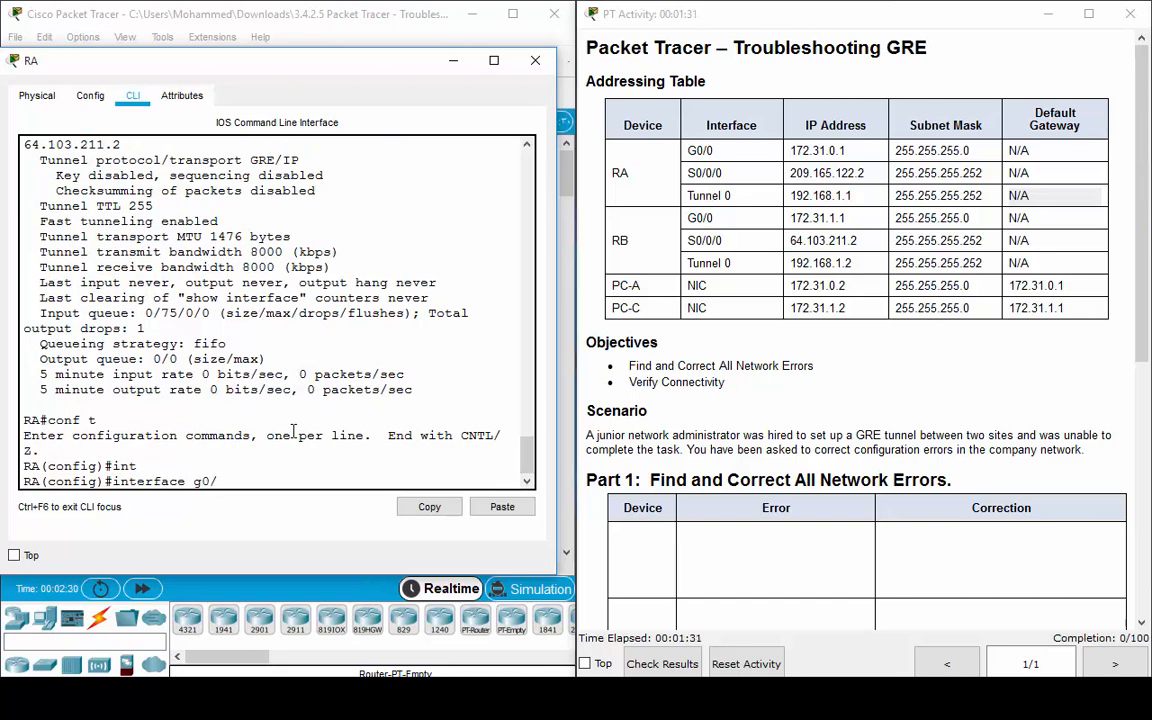
pyautogui.write('0')
pyautogui.press('Return')
pyautogui.write('no ip')
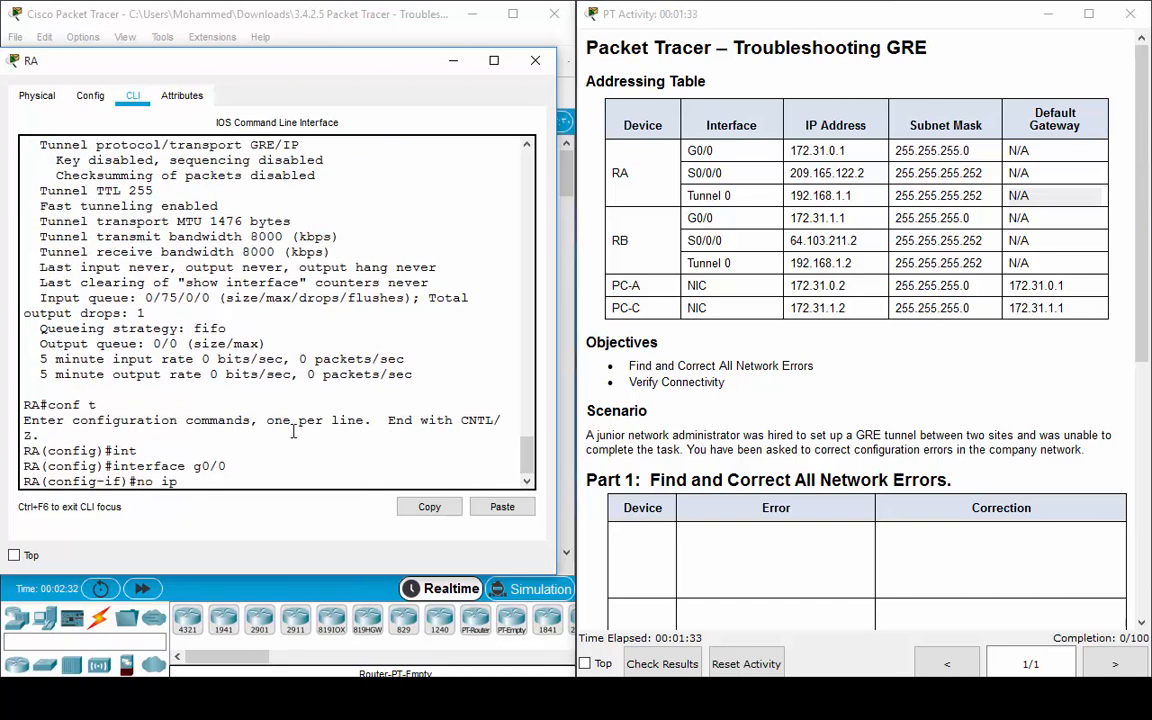
pyautogui.write(' ad')
pyautogui.press('Tab')
pyautogui.press('Return')
pyautogui.write('ex')
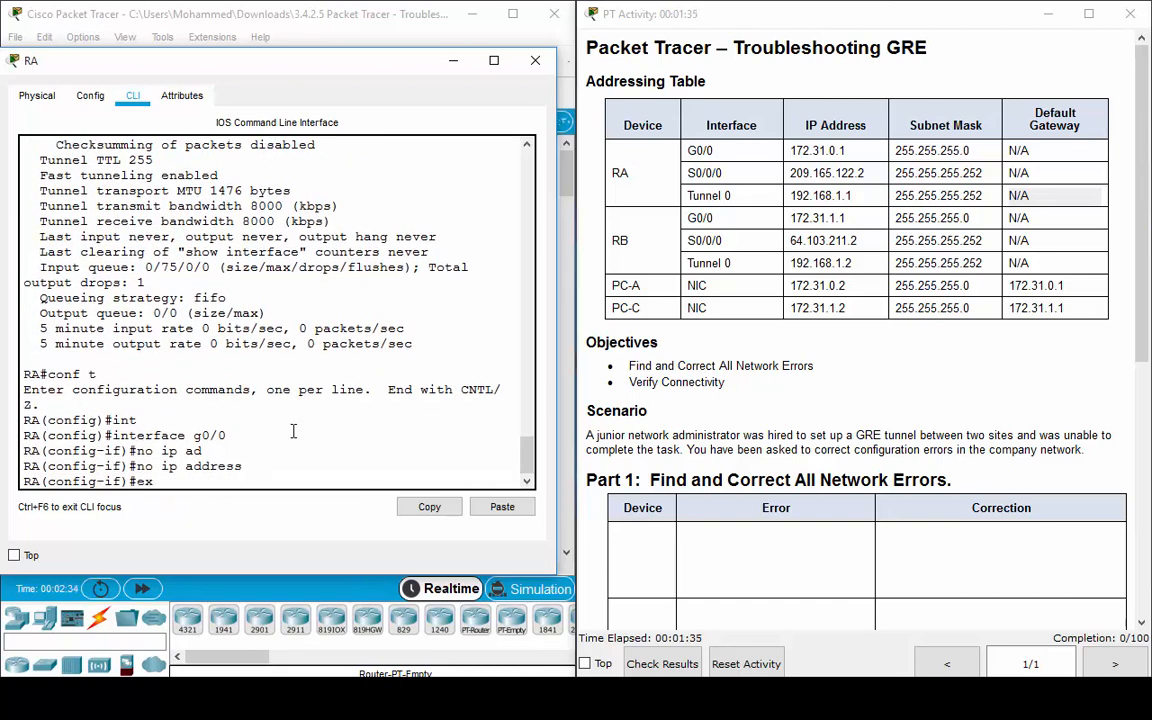
pyautogui.press('Return')
# Remove the IP address from RA's Tunnel 0 interface and return to global configuration mode.
pyautogui.write('int t')
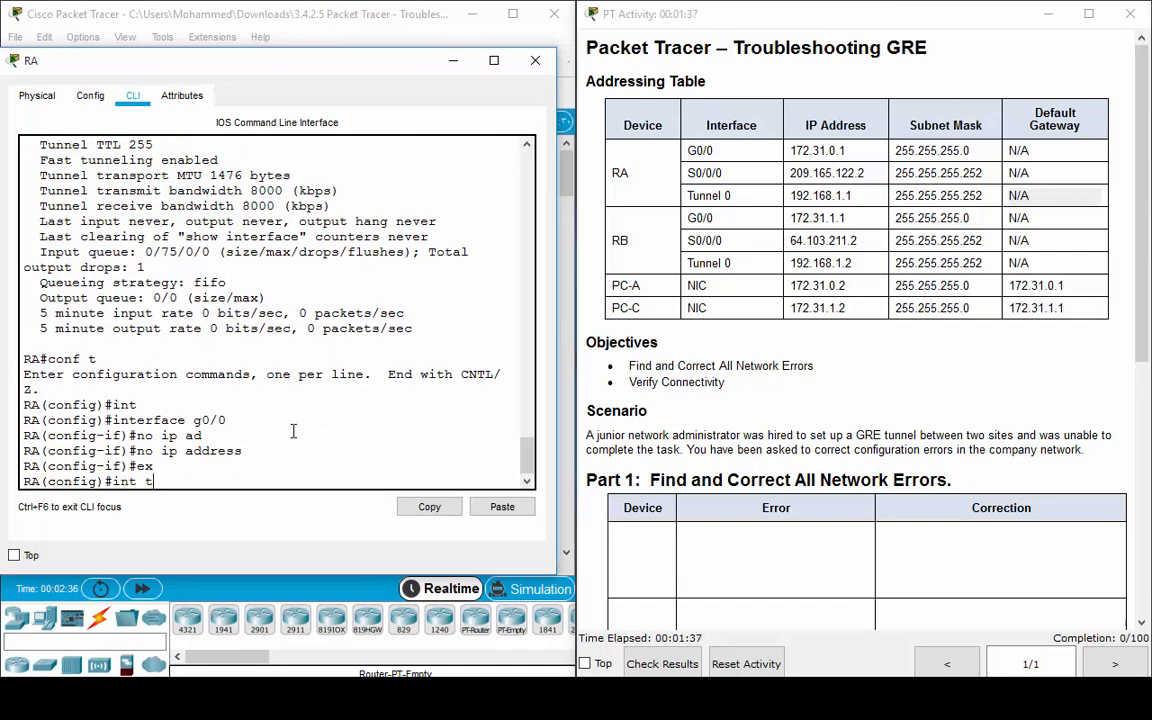
pyautogui.write('u')
pyautogui.press('Tab')
pyautogui.write('0')
pyautogui.press('Return')
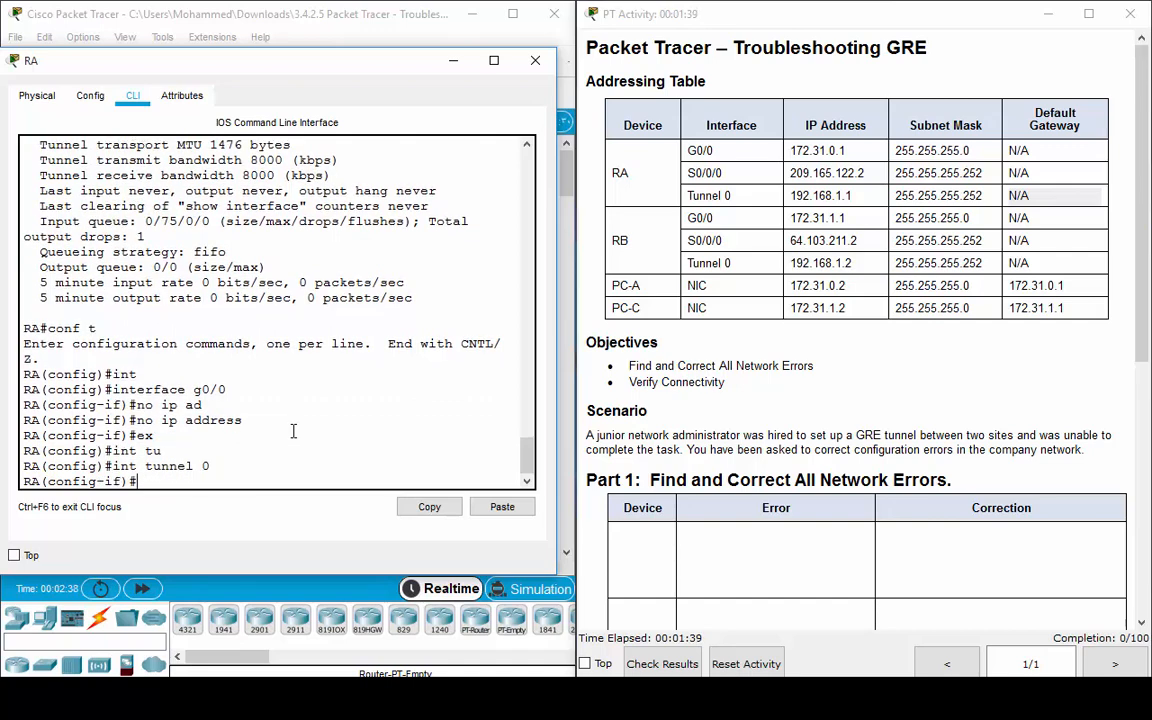
pyautogui.write('no ip ad')
pyautogui.press('Tab')
pyautogui.press('Return')
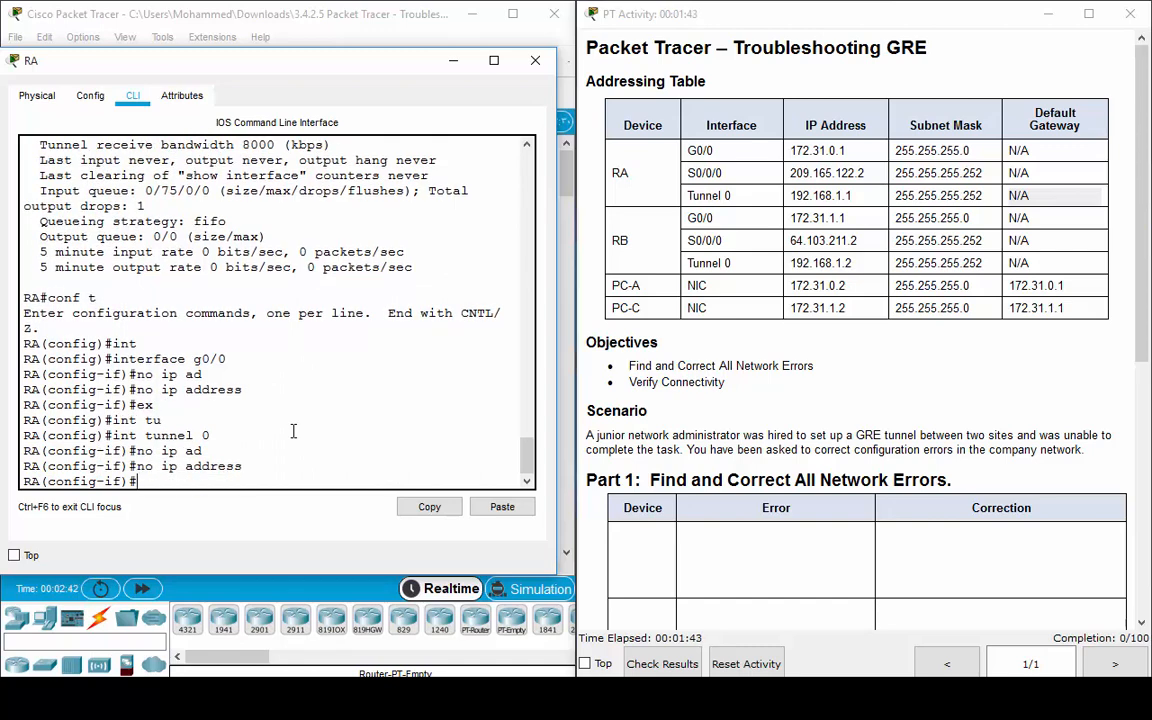
pyautogui.write('ex')
pyautogui.press('Return')
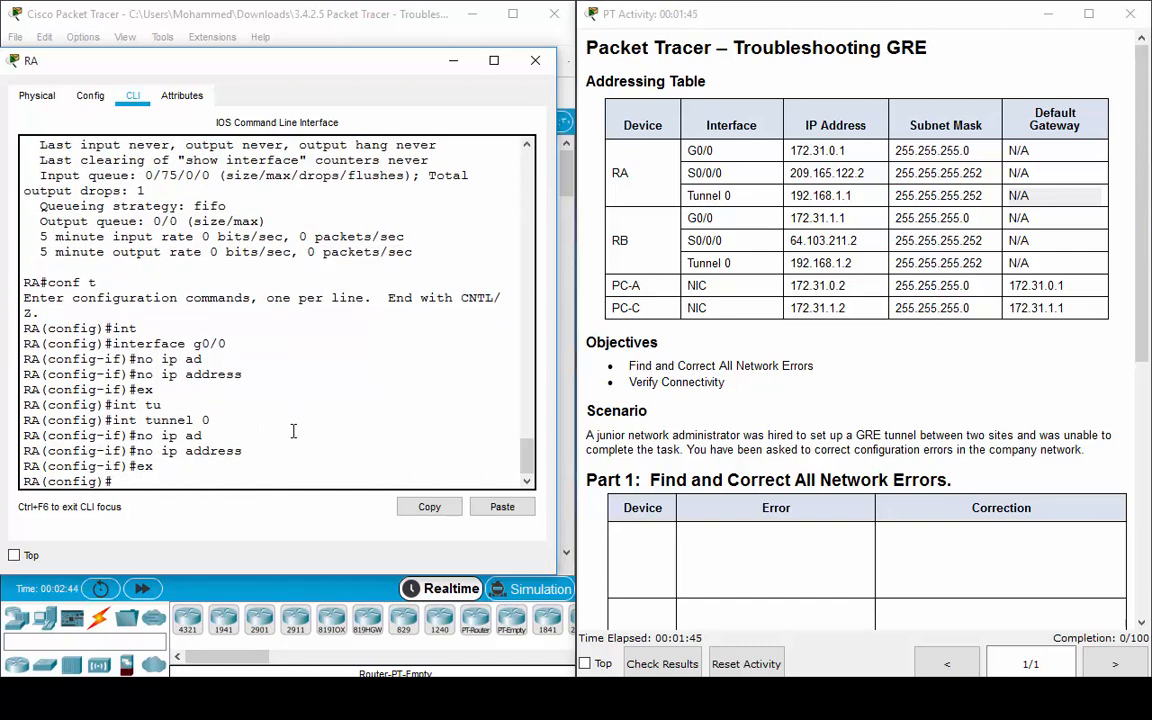
# Assign IP address 172.31.0.1 with subnet mask 255.255.255.0 to RA's G0/0 interface.
pyautogui.write('int g0/0')
pyautogui.press('Return')
pyautogui.write('ip ad')
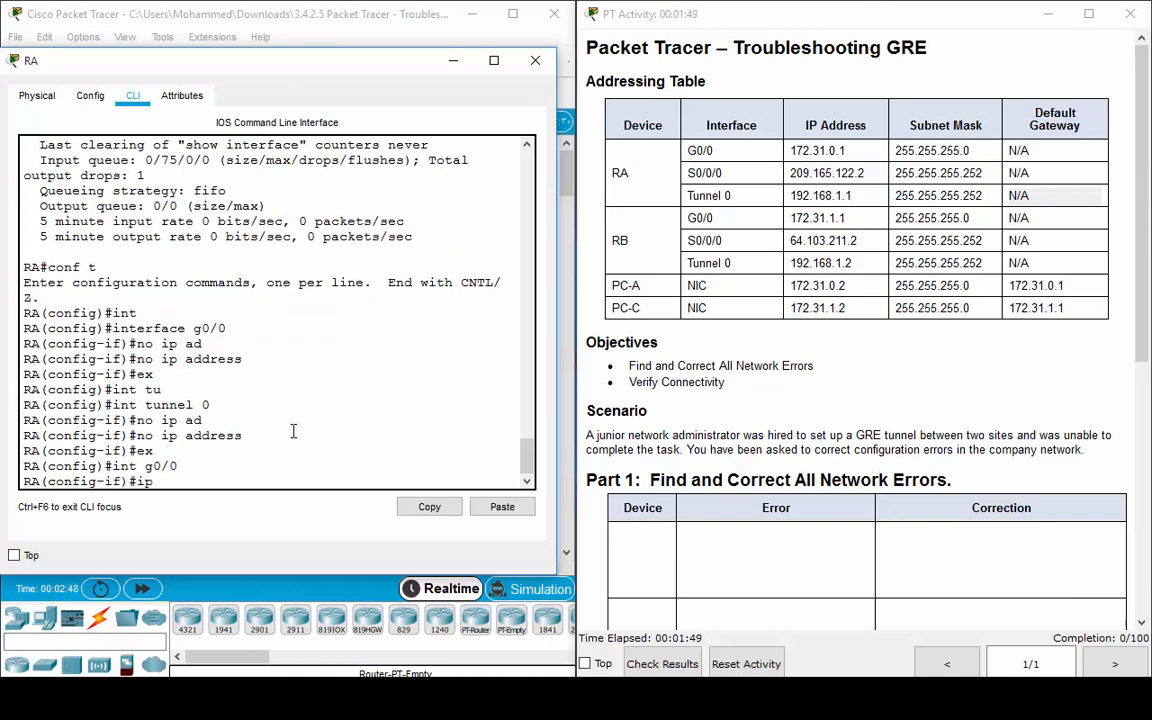
pyautogui.press('Tab')
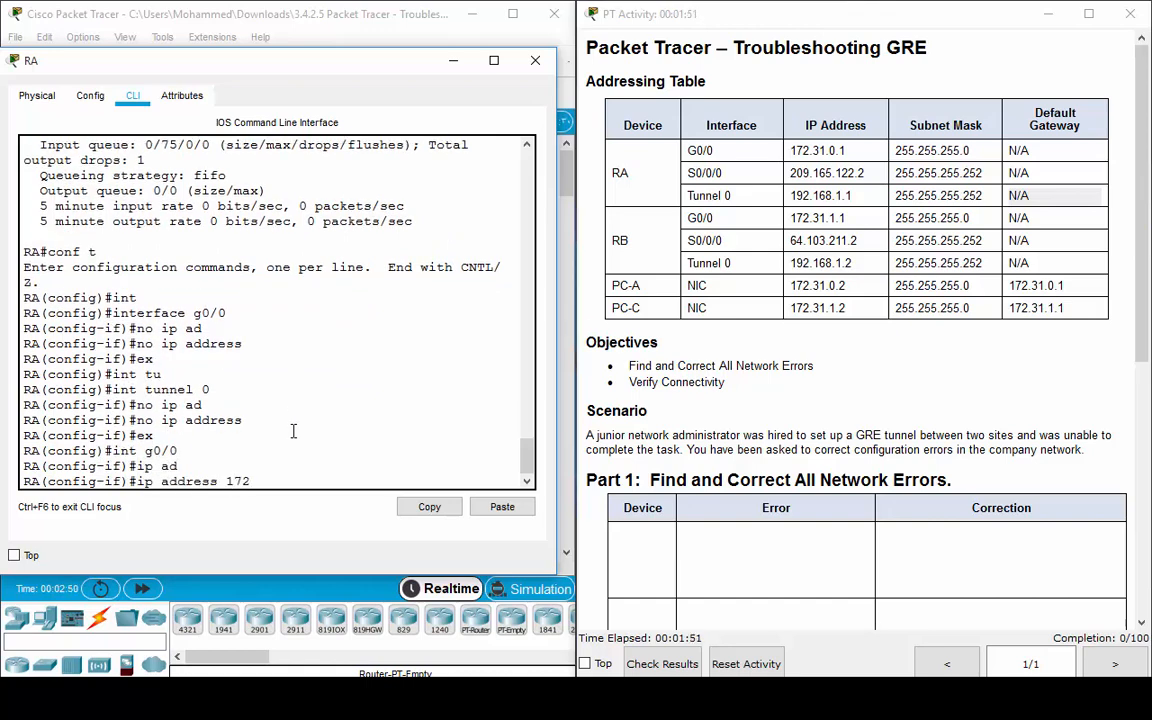
pyautogui.write('172.31.0.1')
pyautogui.press('Return')
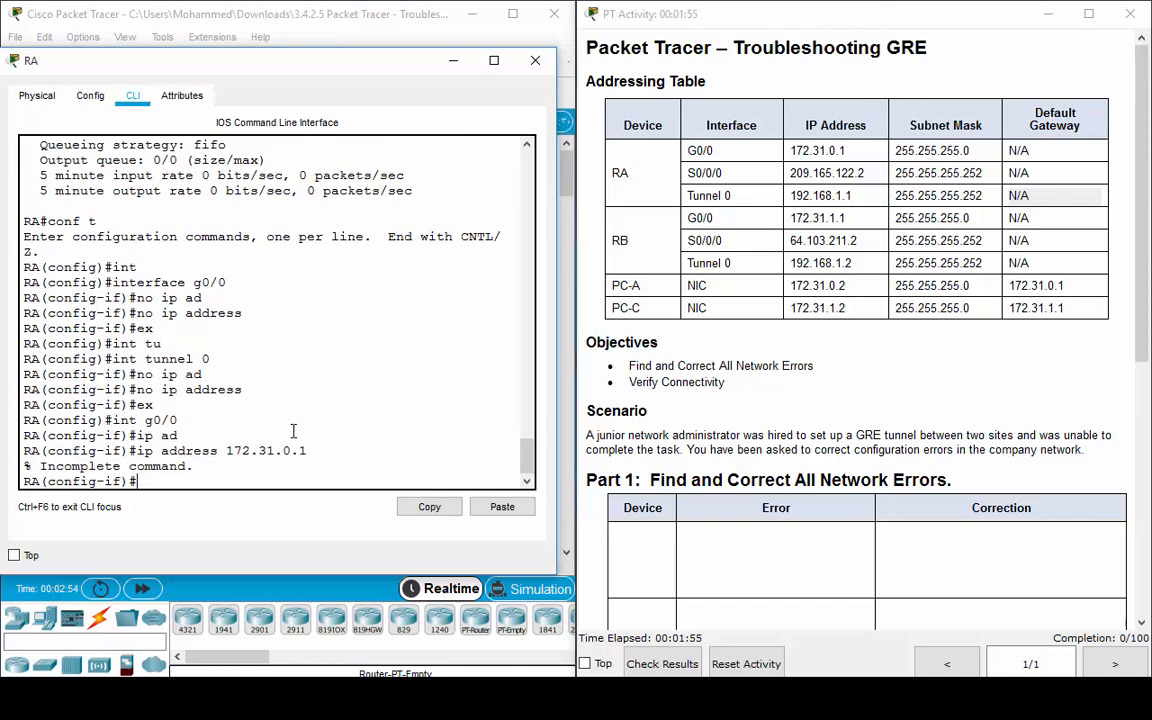
pyautogui.press('Up')
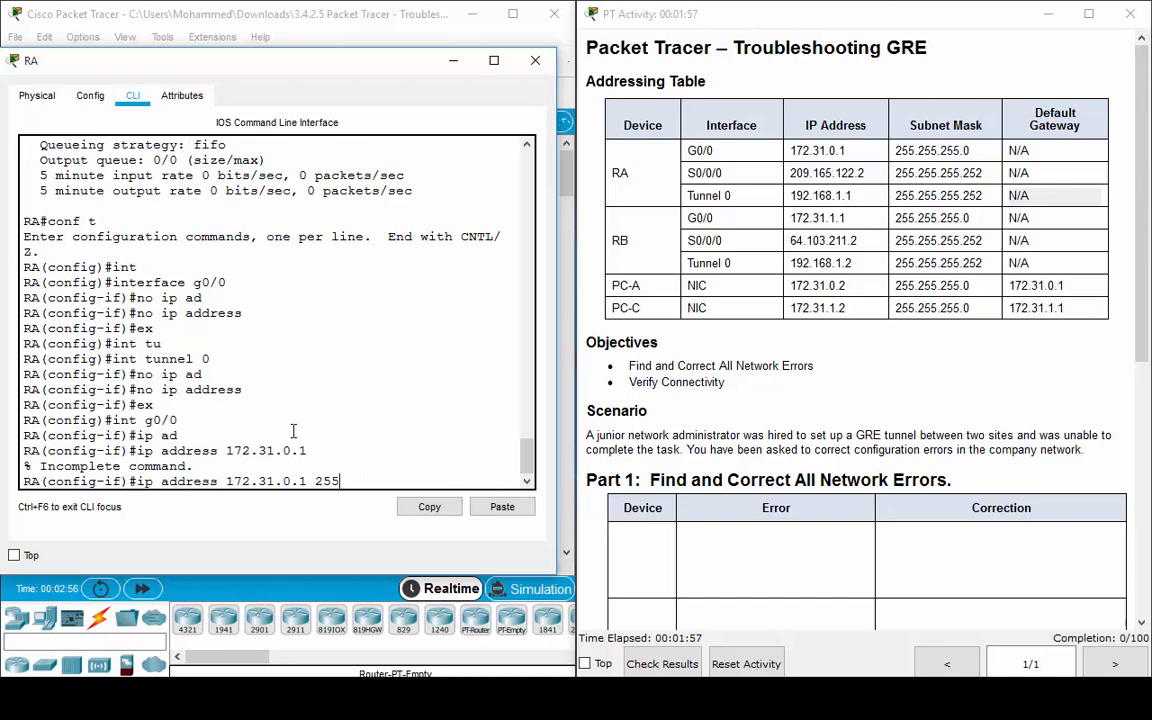
pyautogui.write('255.255.255.0')
pyautogui.press('Return')
# Enable RA's G0/0 interface with no shutdown and return to global configuration mode.
pyautogui.write('no sh')
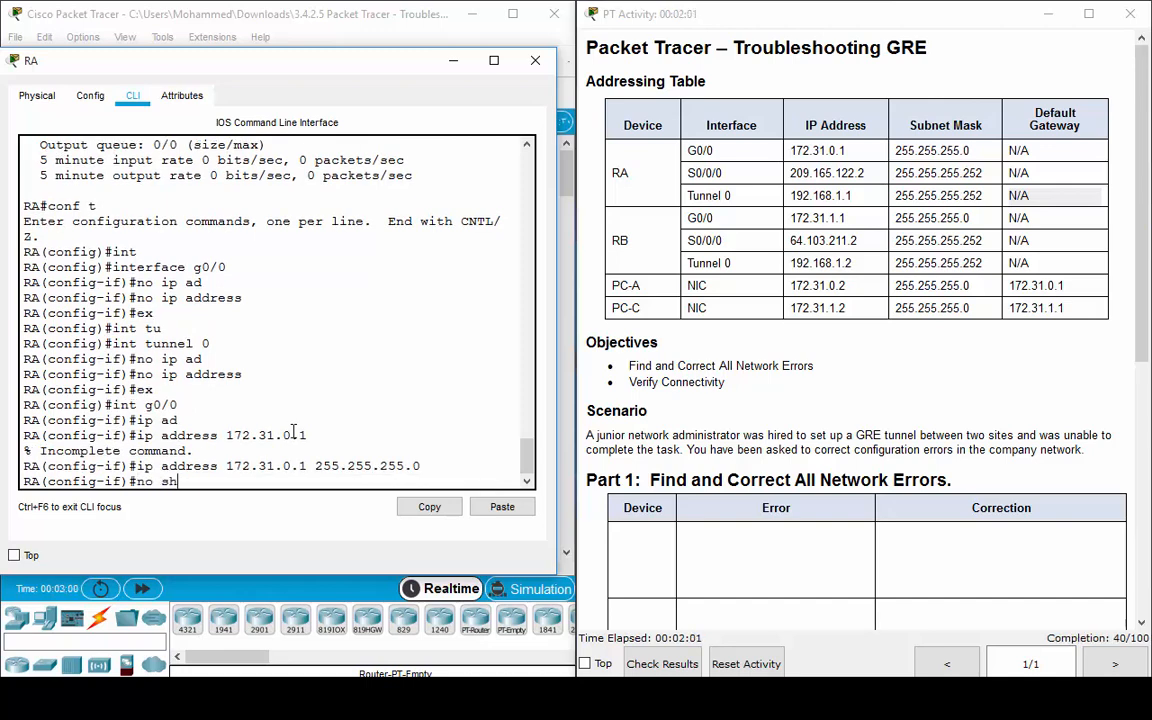
pyautogui.press('Return')
pyautogui.write('ex')
pyautogui.press('Return')
# Assign IP address 192.168.1.1 with subnet mask 255.255.255.252 to RA's Tunnel 0 interface and enable it.
pyautogui.write('ig)#i')
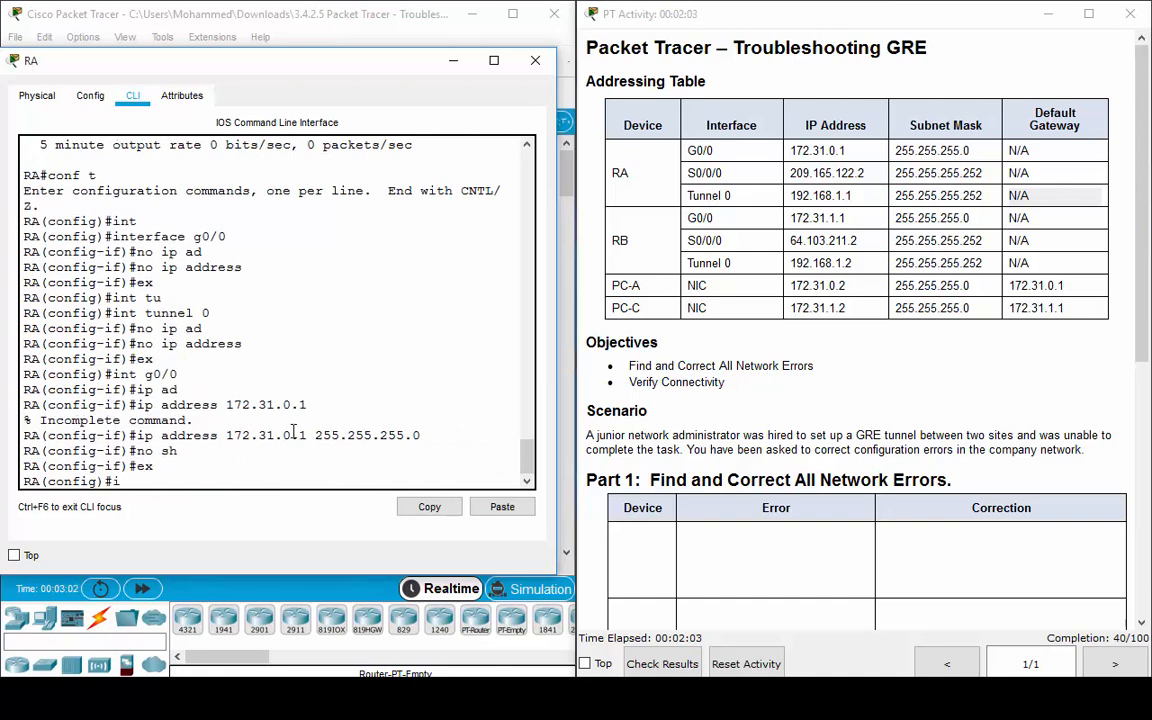
pyautogui.write('nt')
pyautogui.press('Tab')
pyautogui.write('tu')
pyautogui.press('Tab')
pyautogui.write('0')
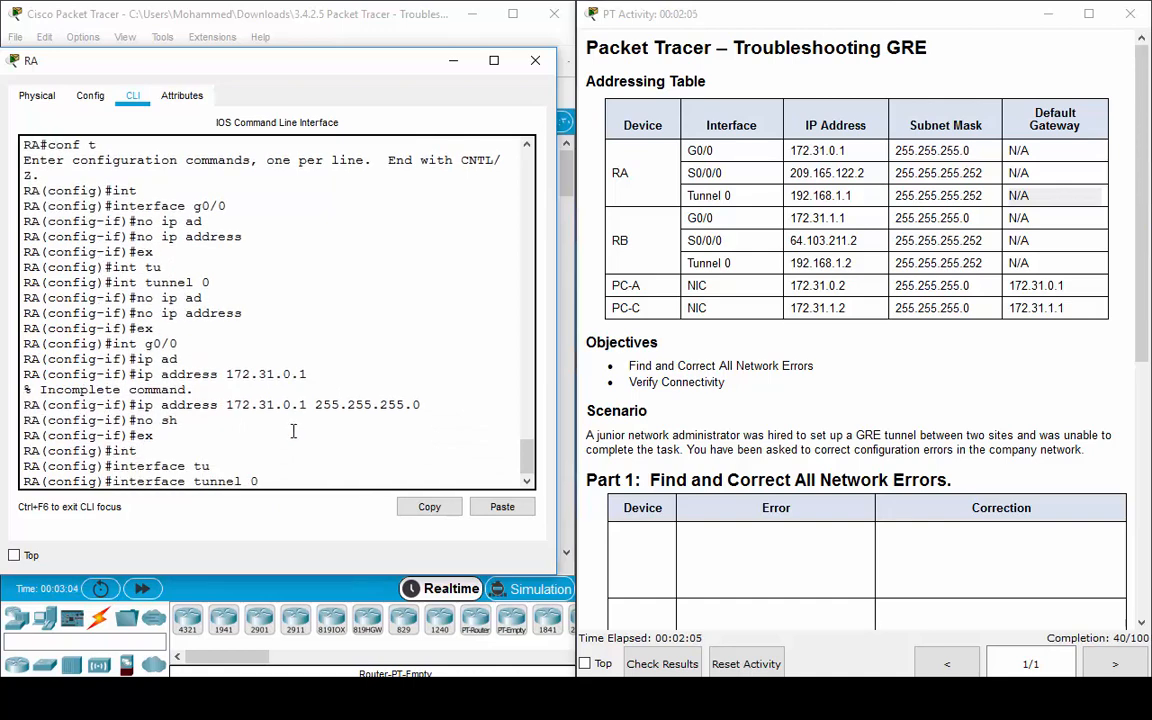
pyautogui.press('Return')
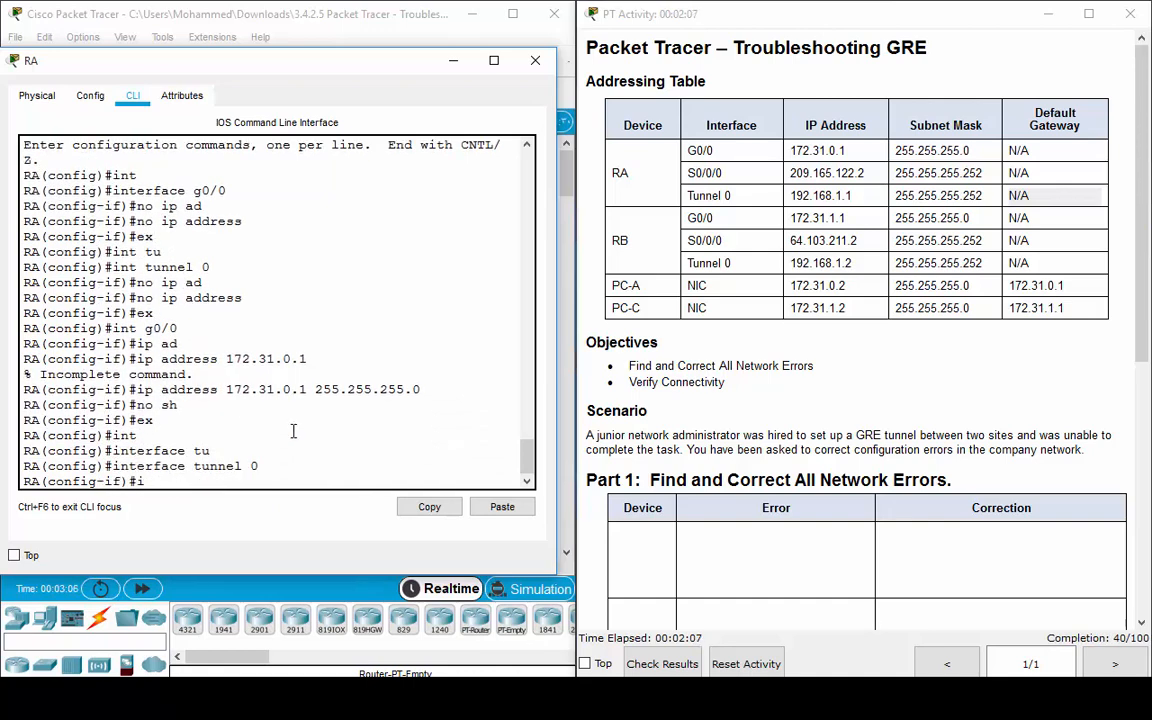
pyautogui.press('BackSpace')
pyautogui.write('ip ad')
pyautogui.press('Tab')
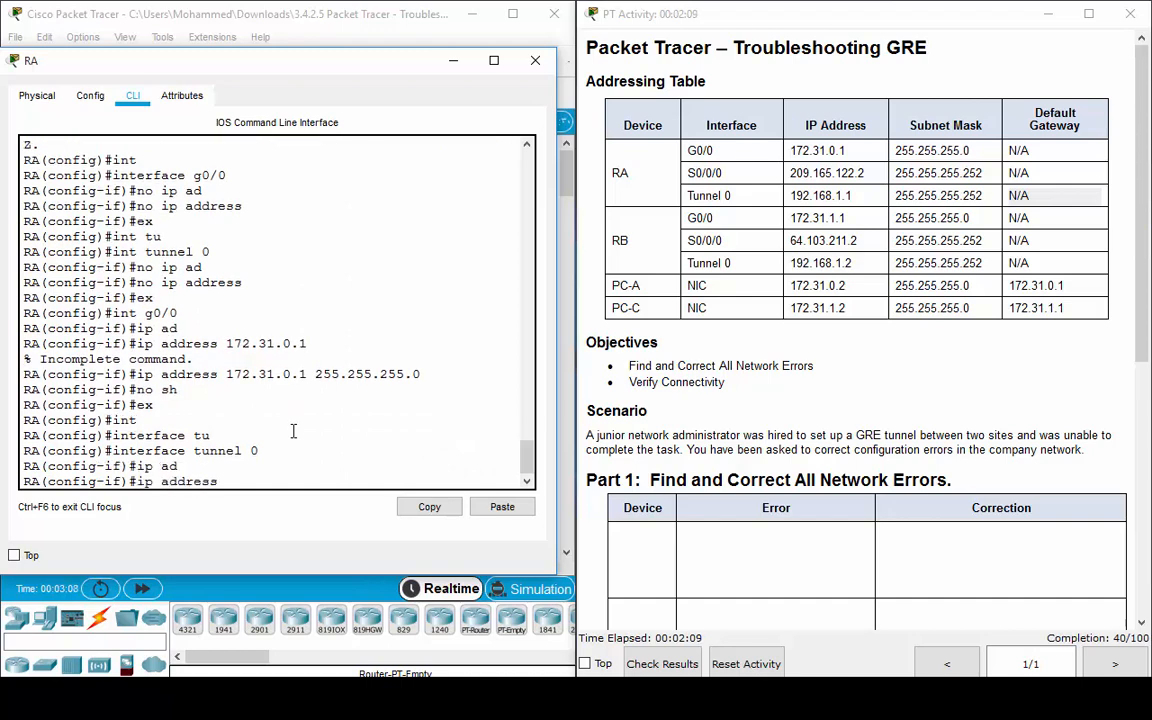
pyautogui.write('192.168.1.1 255.255')
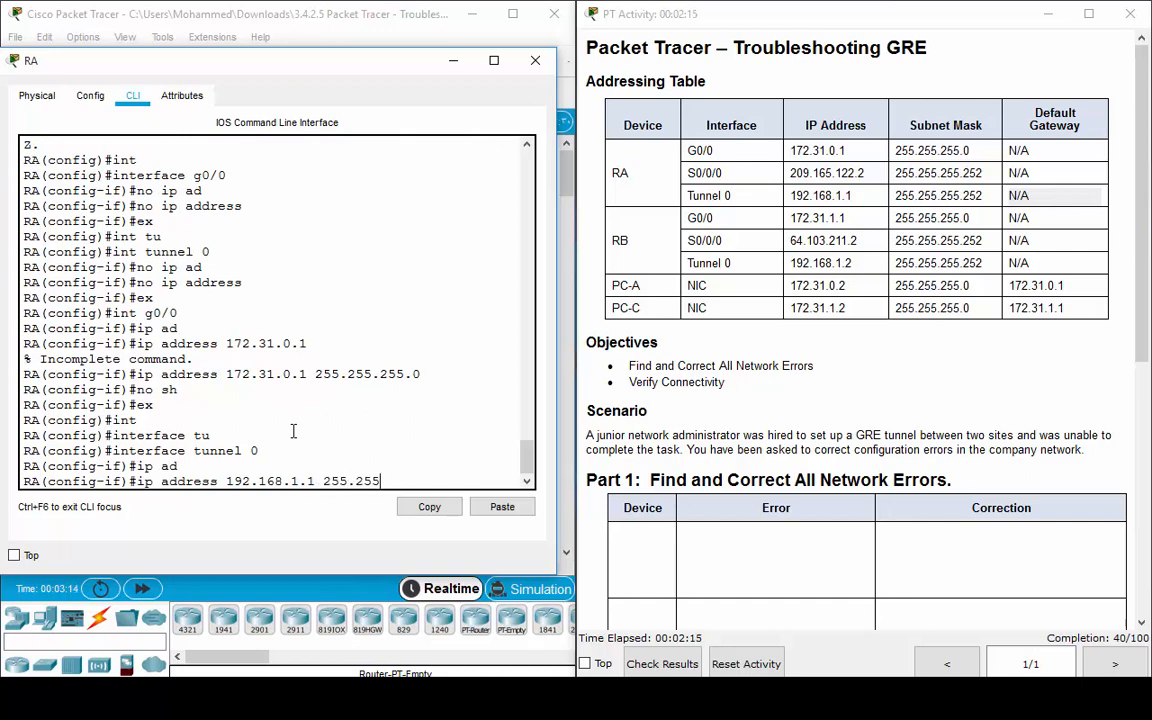
pyautogui.write('.255.252')
pyautogui.press('Return')
pyautogui.write('no sh')
pyautogui.press('Return')
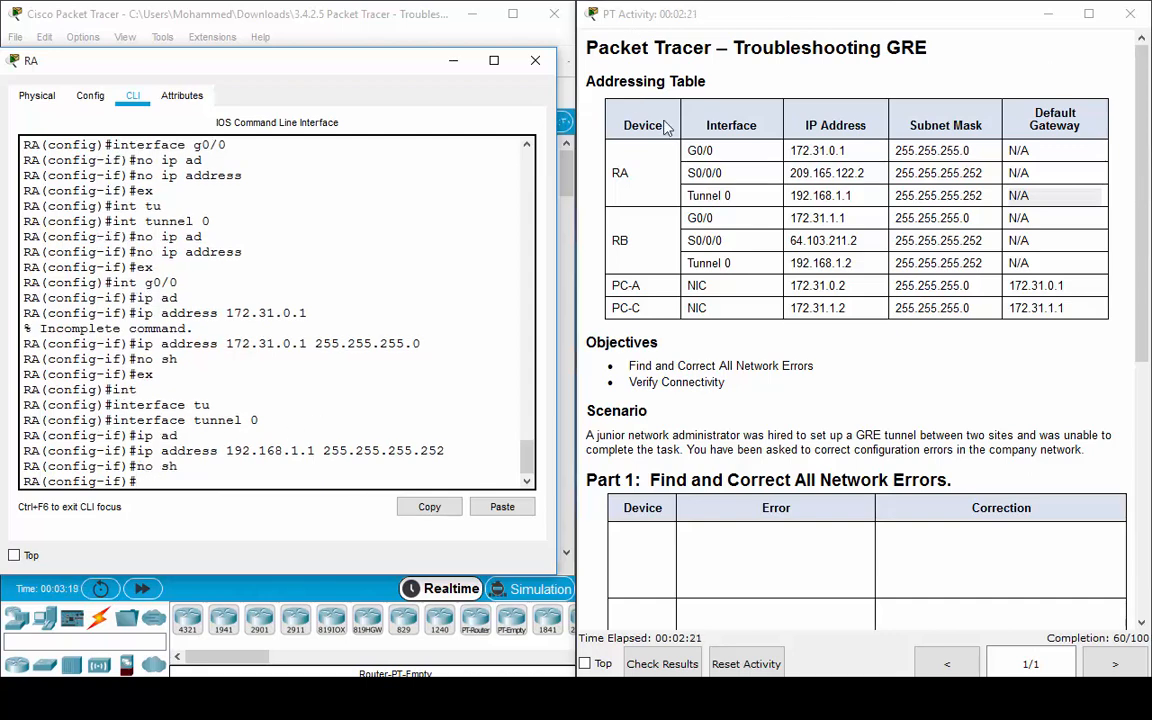
# Review the RA and RB rows of the addressing table.
pyautogui.click(634, 163)
pyautogui.moveTo(634, 163); pyautogui.dragTo(1030, 195)
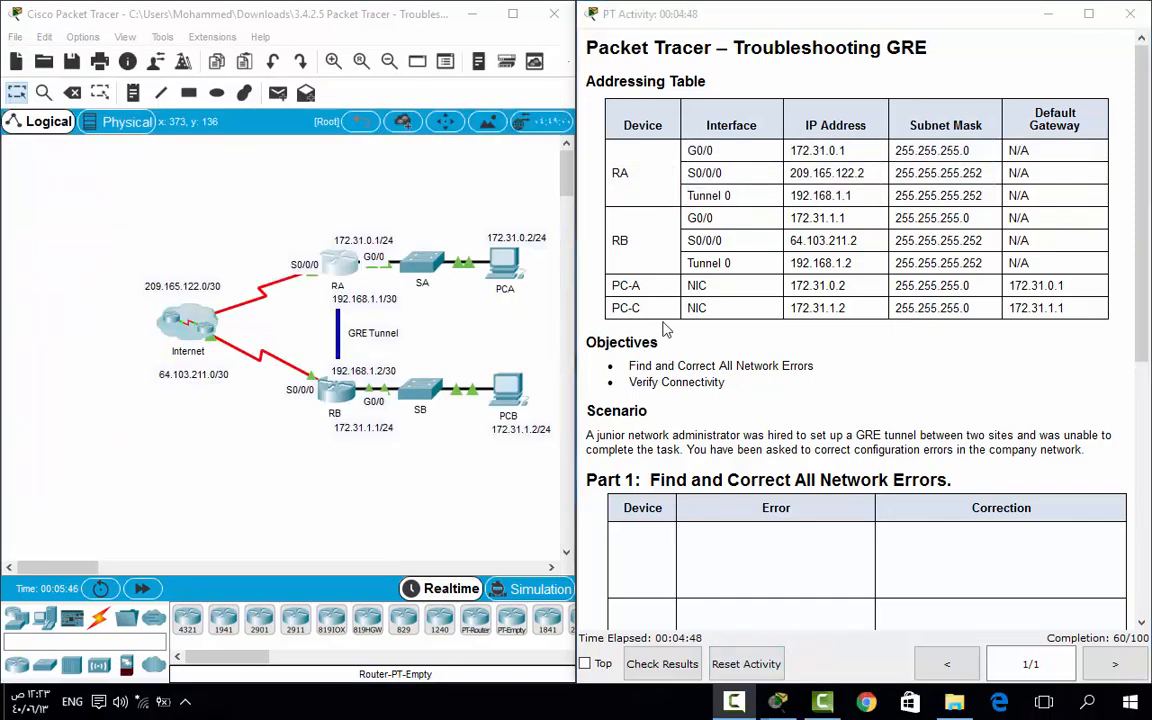
pyautogui.doubleClick(620, 240)
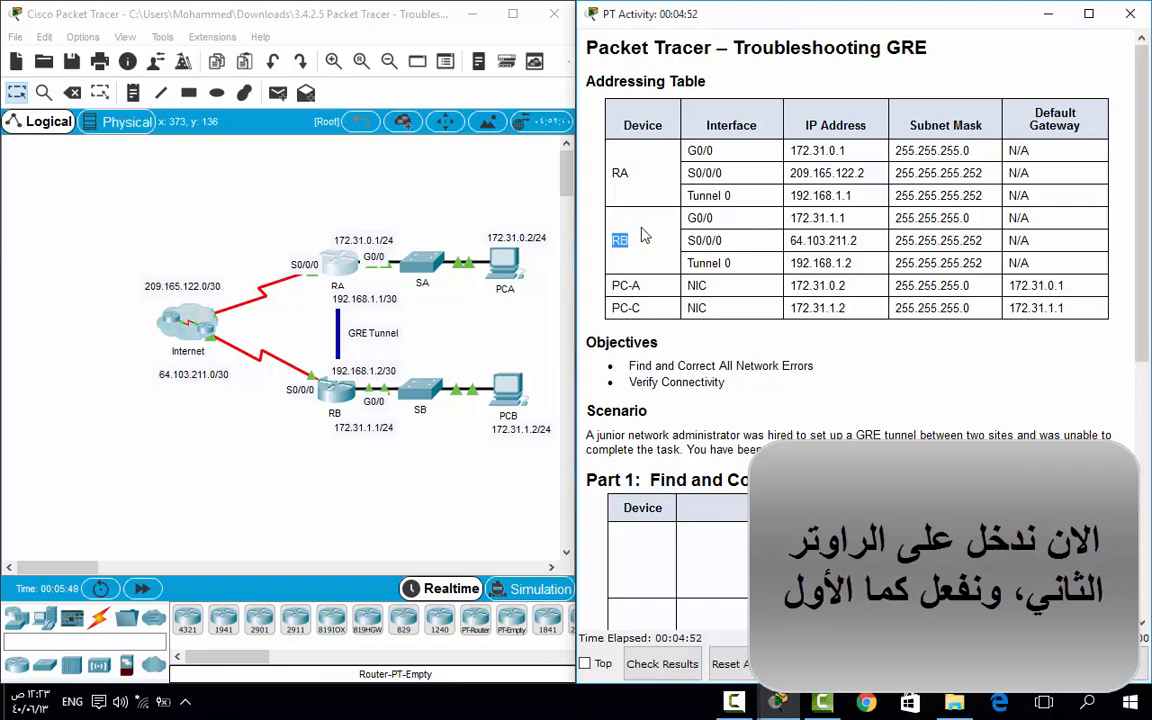
pyautogui.moveTo(620, 238); pyautogui.dragTo(1077, 267)
pyautogui.click(1077, 267)
# Open router RB's command line beside the addressing table and enter privileged EXEC mode.
pyautogui.click(335, 397)
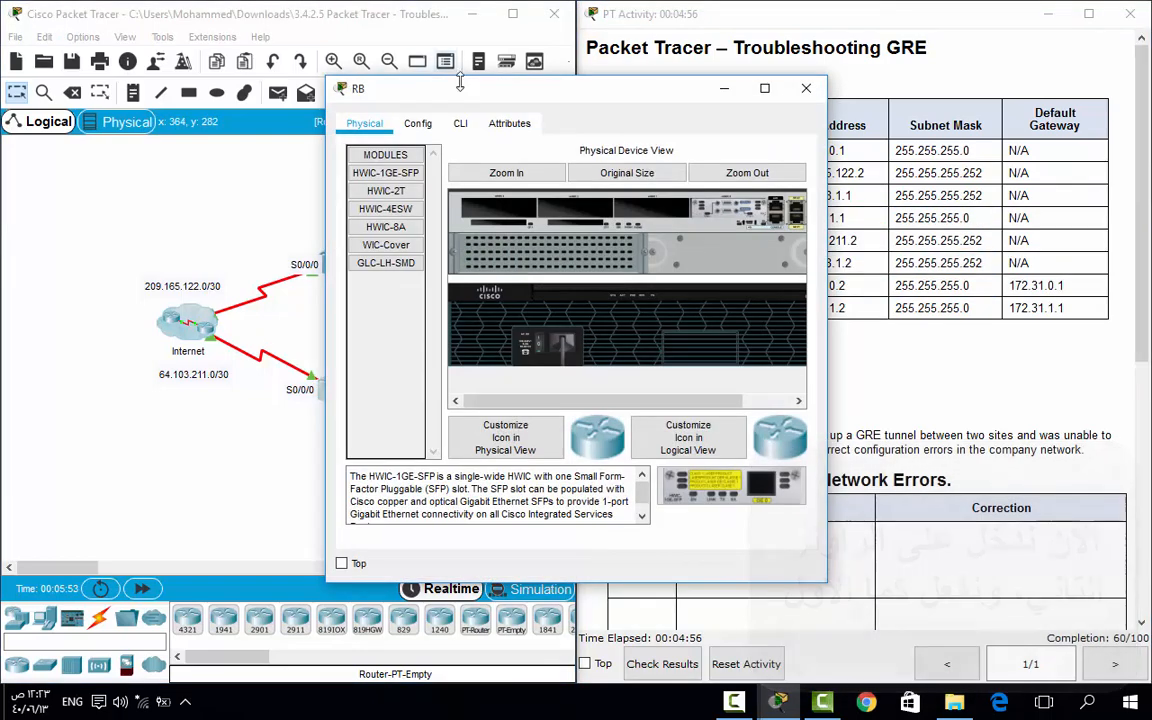
pyautogui.moveTo(333, 74); pyautogui.dragTo(50, 75)
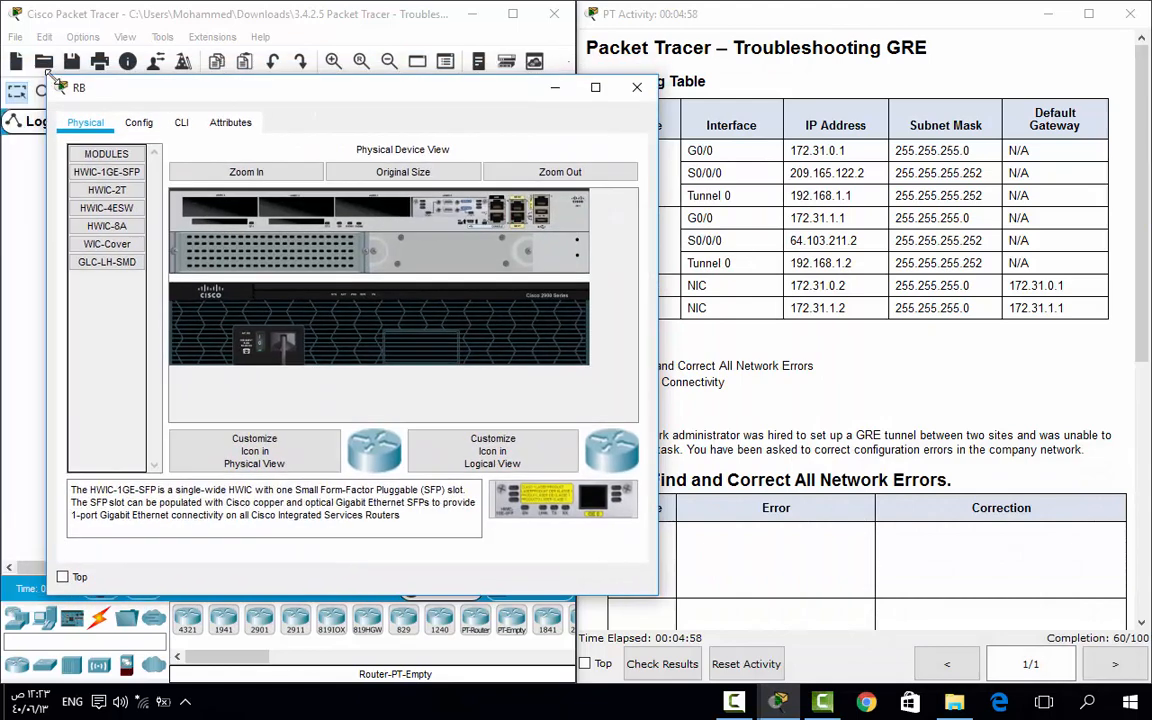
pyautogui.click(184, 118)
pyautogui.moveTo(186, 99); pyautogui.dragTo(127, 84)
pyautogui.press('Return')
pyautogui.write('en')
pyautogui.press('Return')
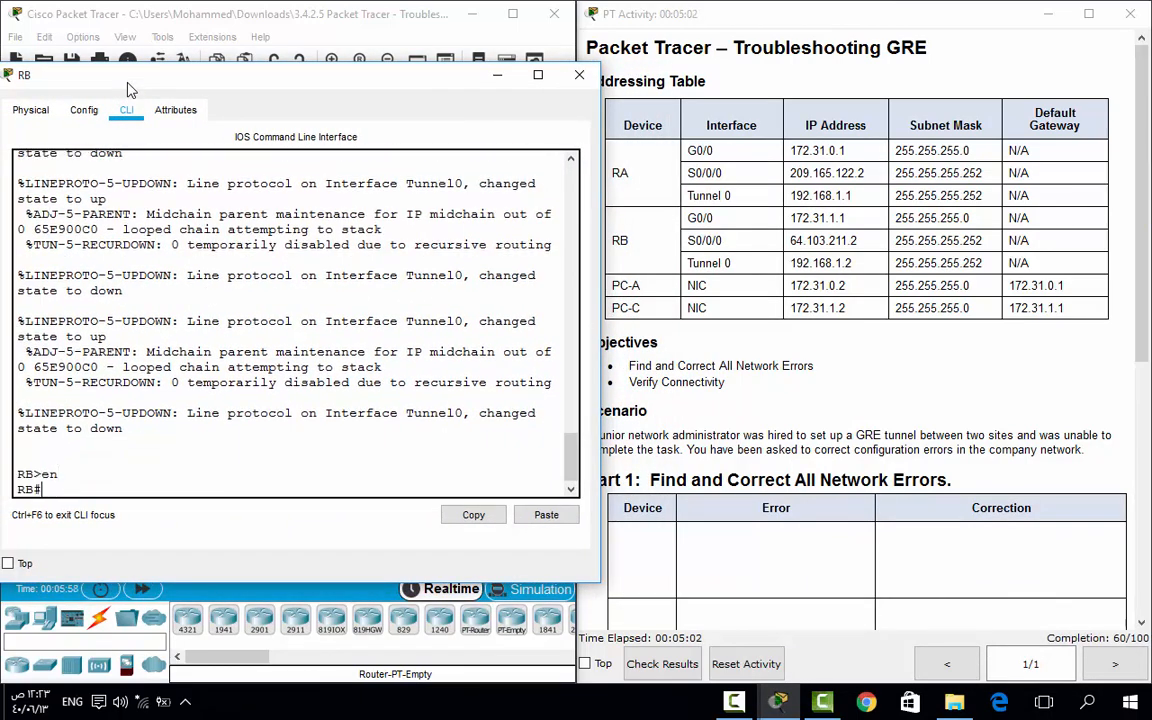
# Display the details of RB's G0/0 interface.
pyautogui.write('sh')
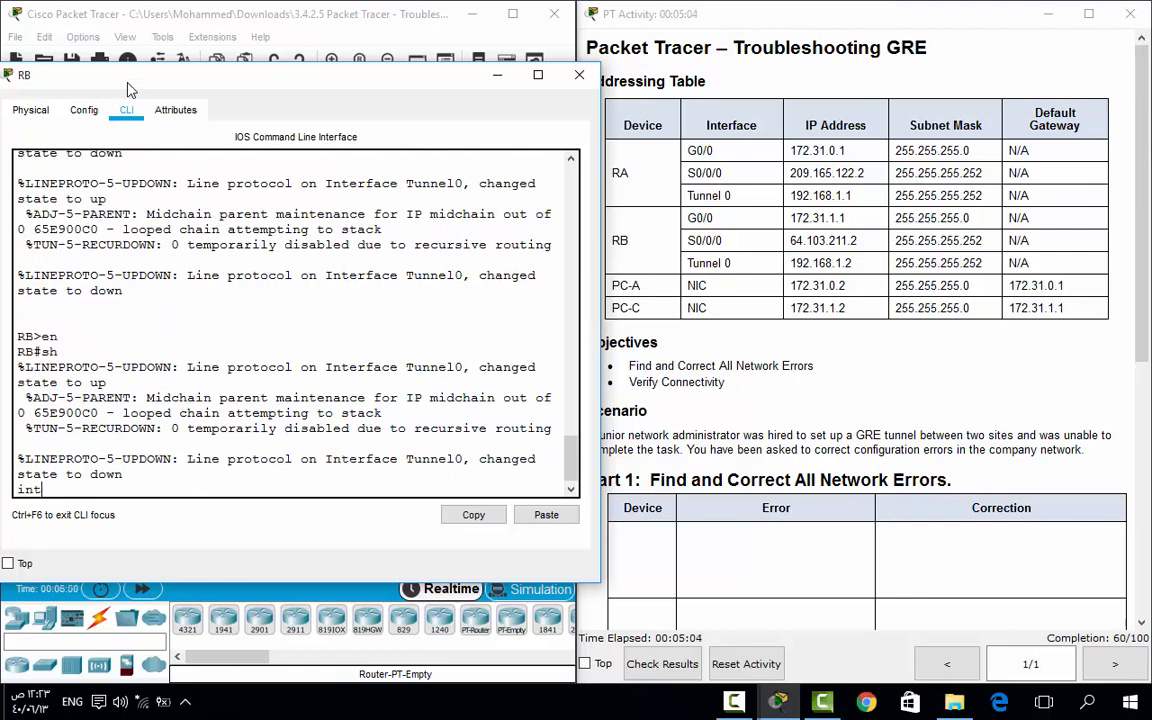
pyautogui.press('Return')
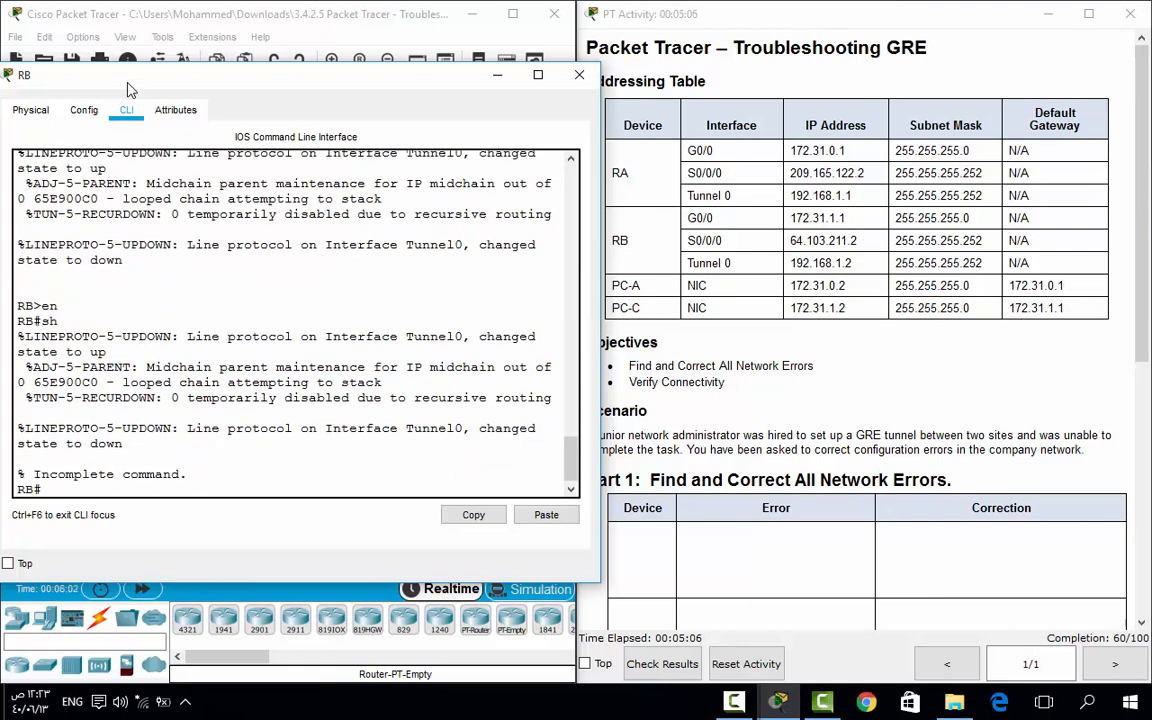
pyautogui.write('sh int')
pyautogui.press('Tab')
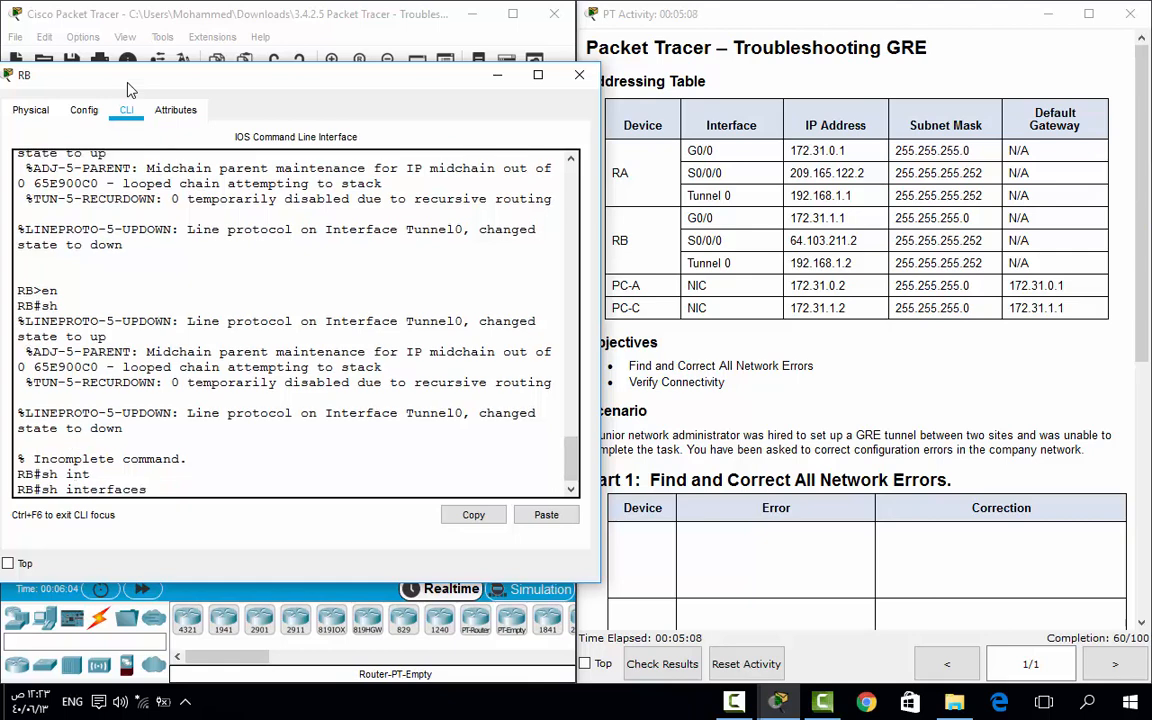
pyautogui.write('g0/0')
pyautogui.press('Return')
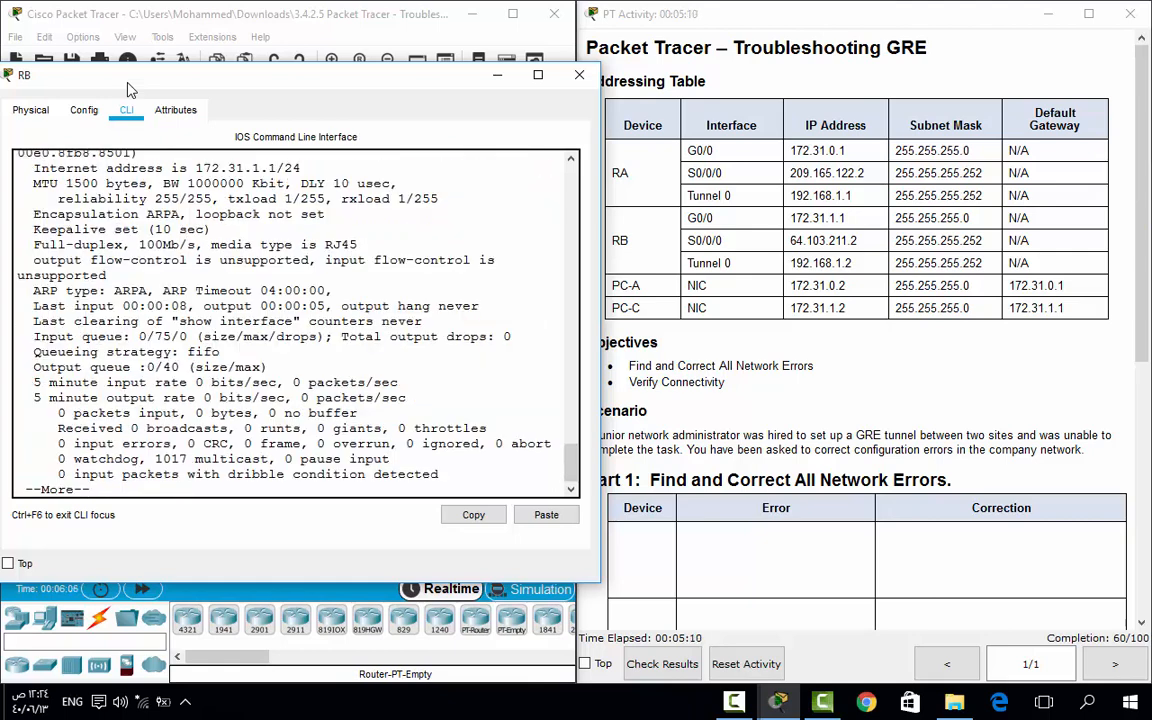
# Compare the IP address in the G0/0 output with RB's G0/0 entry in the addressing table.
pyautogui.scroll(2, 232, 255)
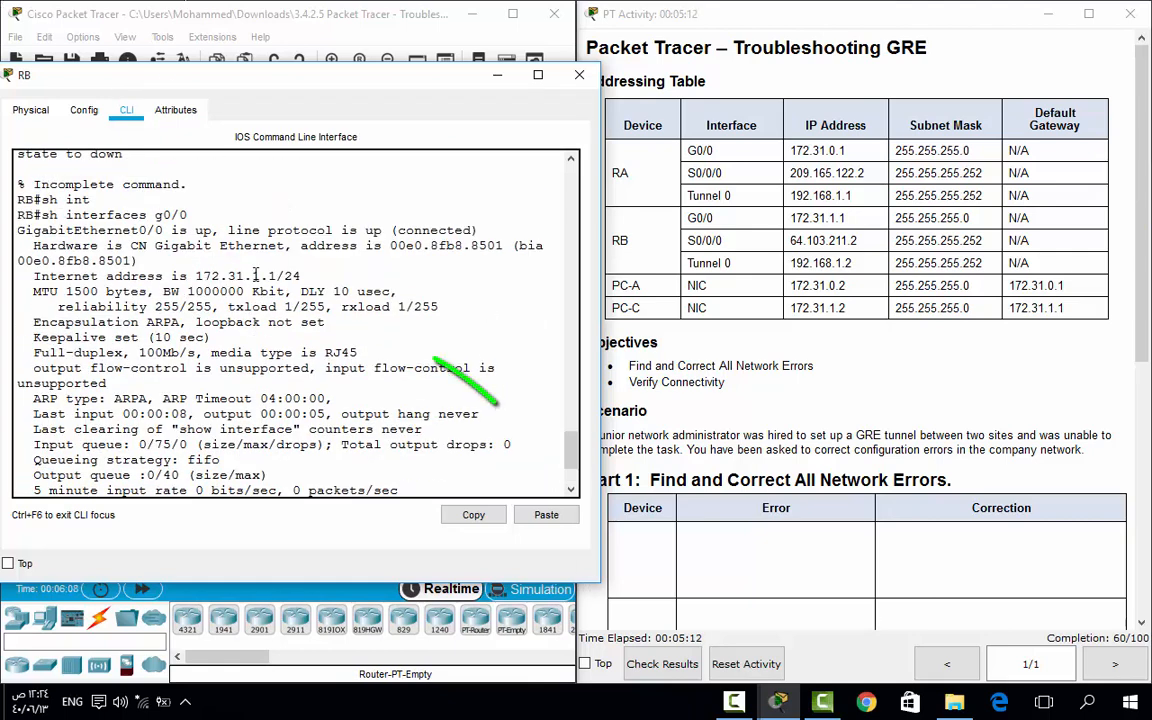
pyautogui.tripleClick(236, 272)
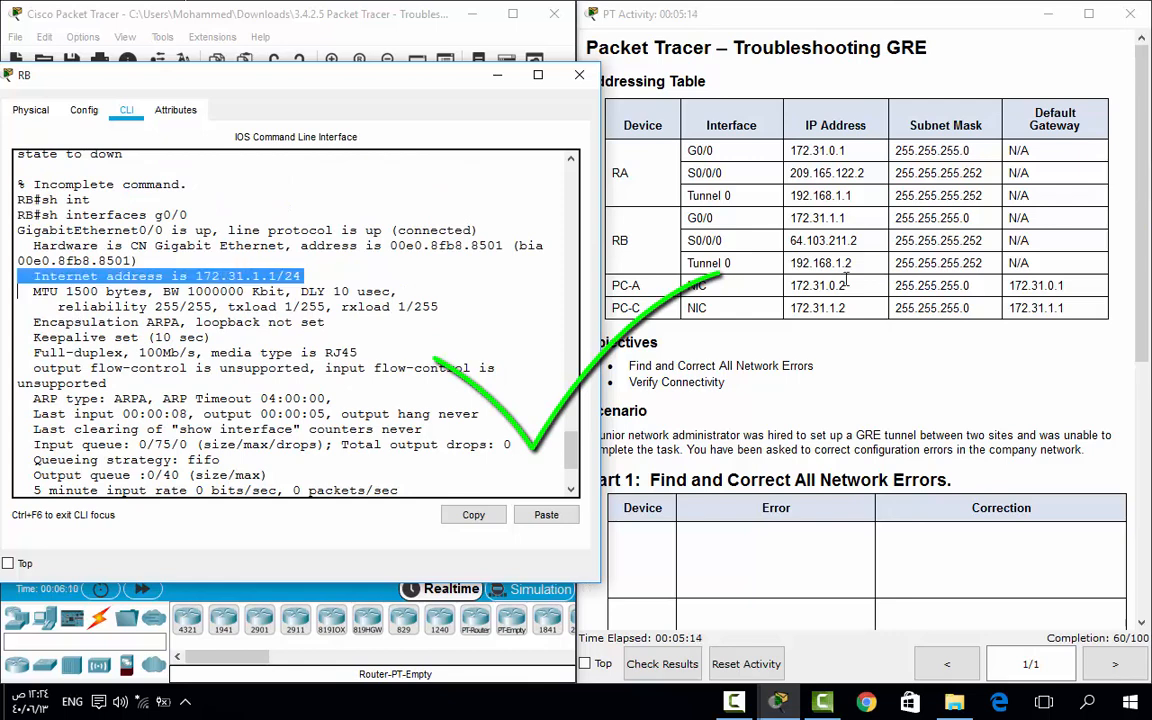
pyautogui.doubleClick(820, 217)
# End the G0/0 output and display the details of RB's S0/0/0 interface.
pyautogui.click(306, 390)
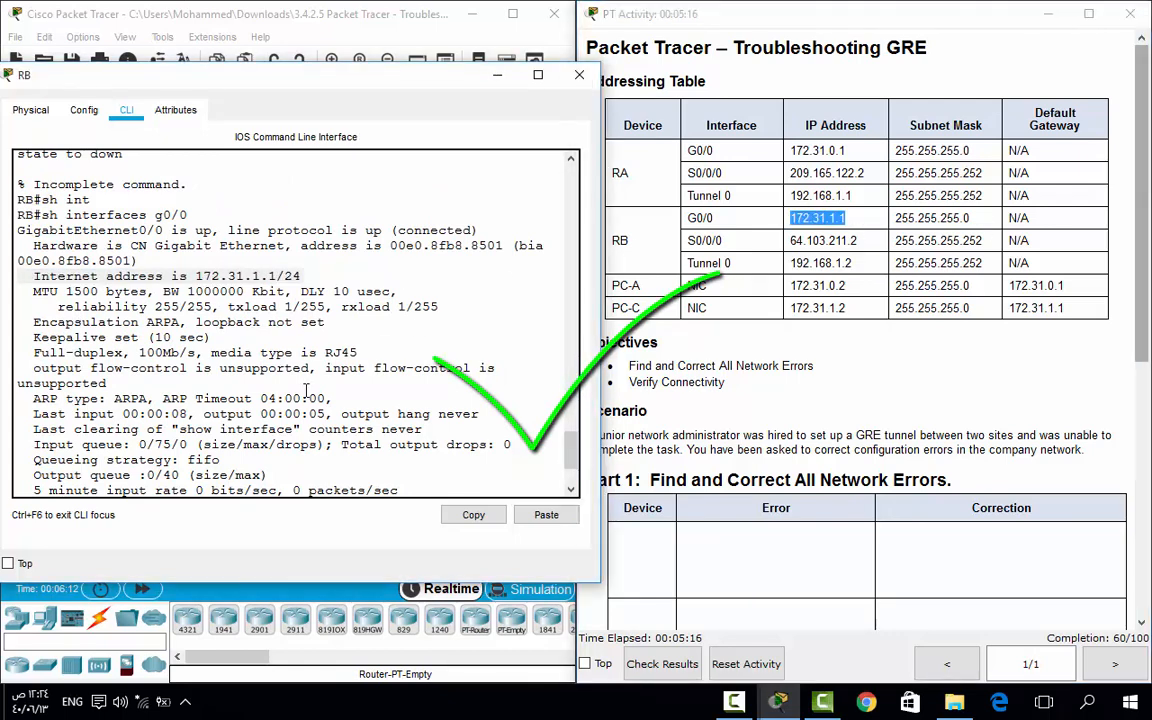
pyautogui.scroll(-2, 306, 391)
pyautogui.write('qsh ')
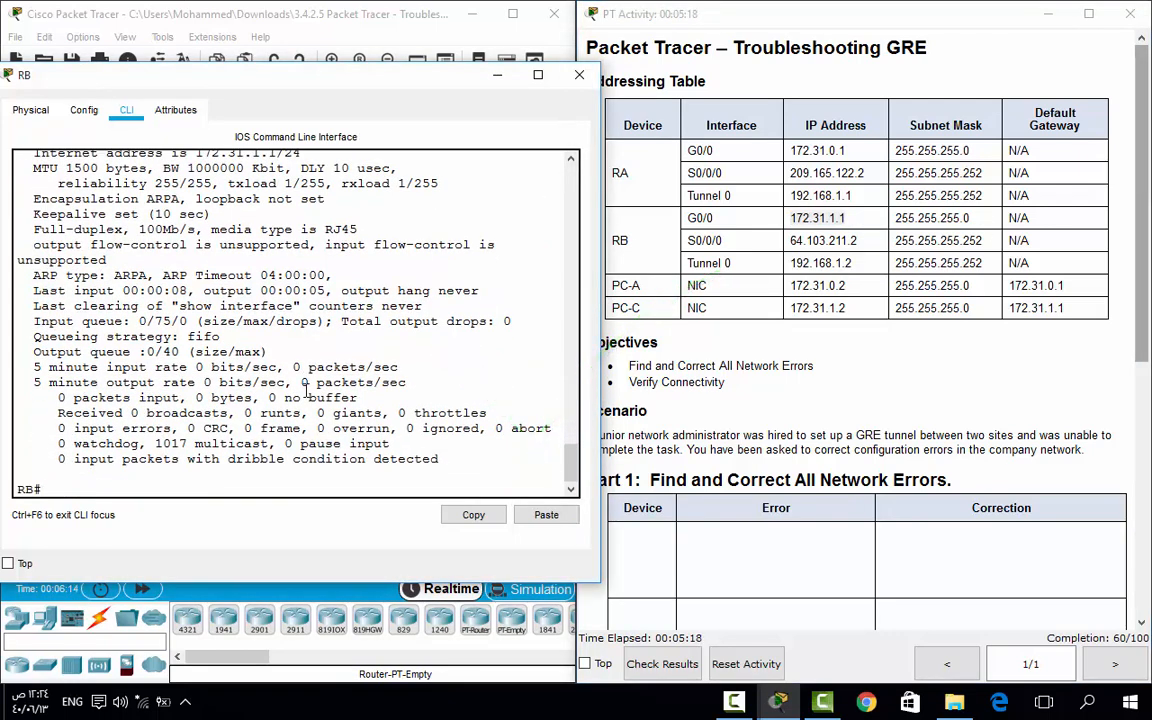
pyautogui.write('int')
pyautogui.press('Tab')
pyautogui.write('s')
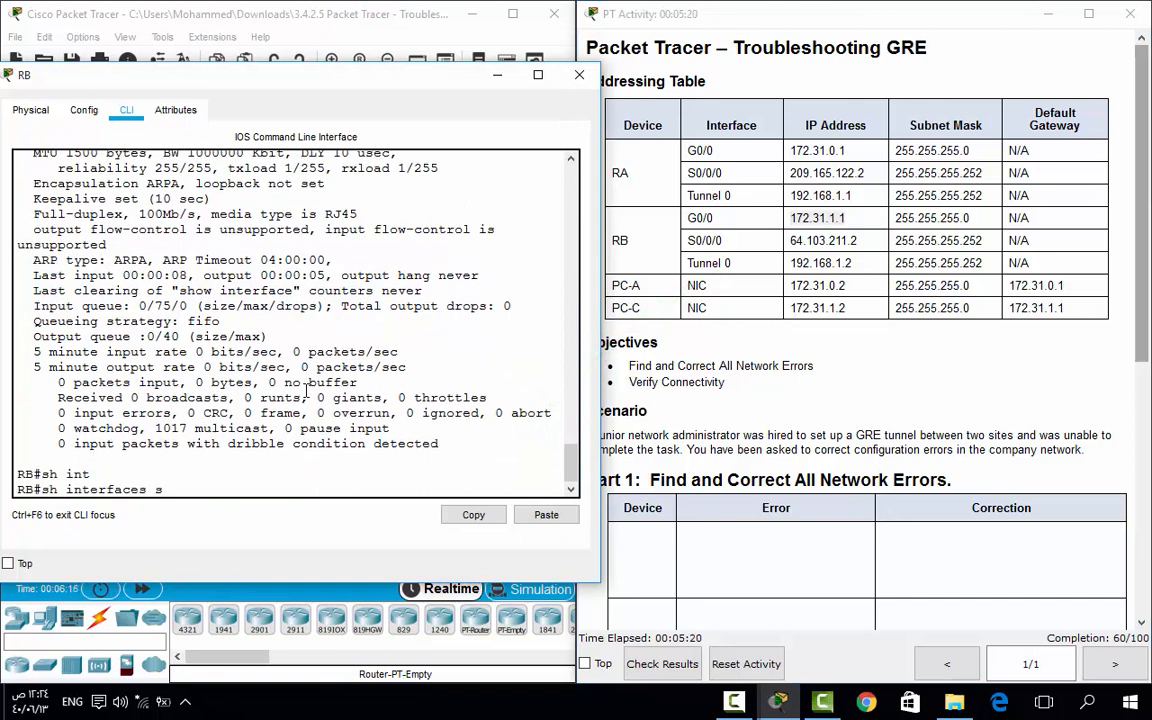
pyautogui.write('0/0/0')
pyautogui.press('Return')
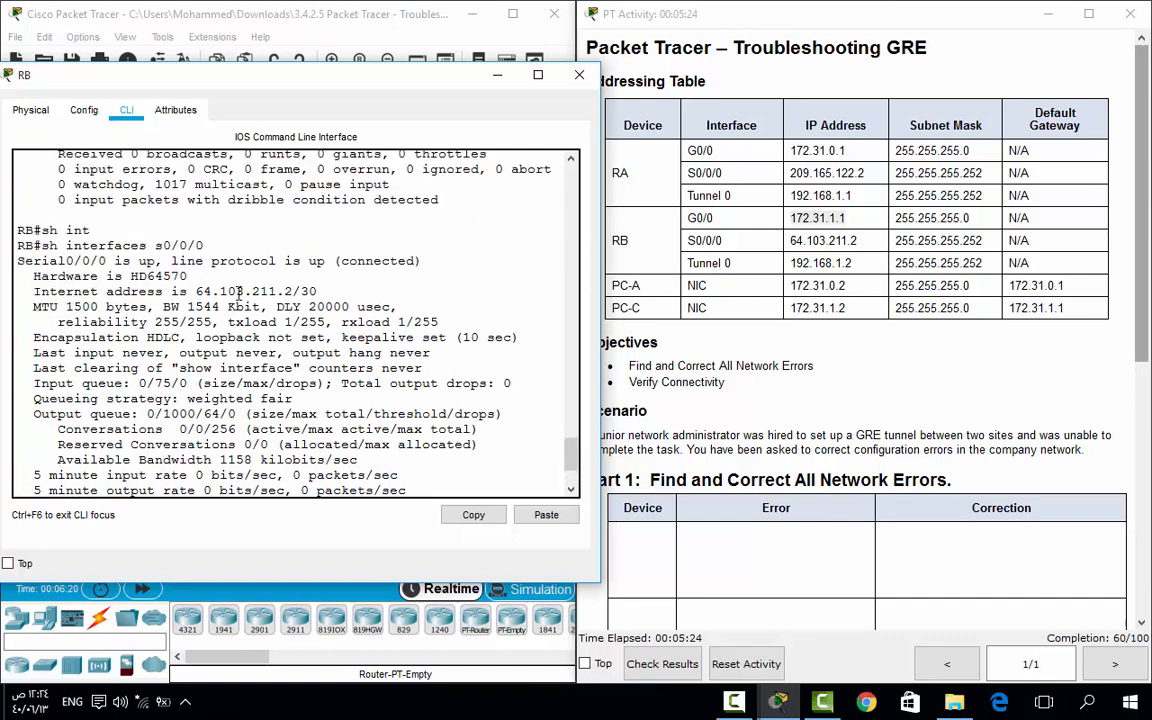
# Compare the IP address in the S0/0/0 output with RB's S0/0/0 entry in the addressing table.
pyautogui.scroll(2, 215, 264)
pyautogui.tripleClick(252, 291)
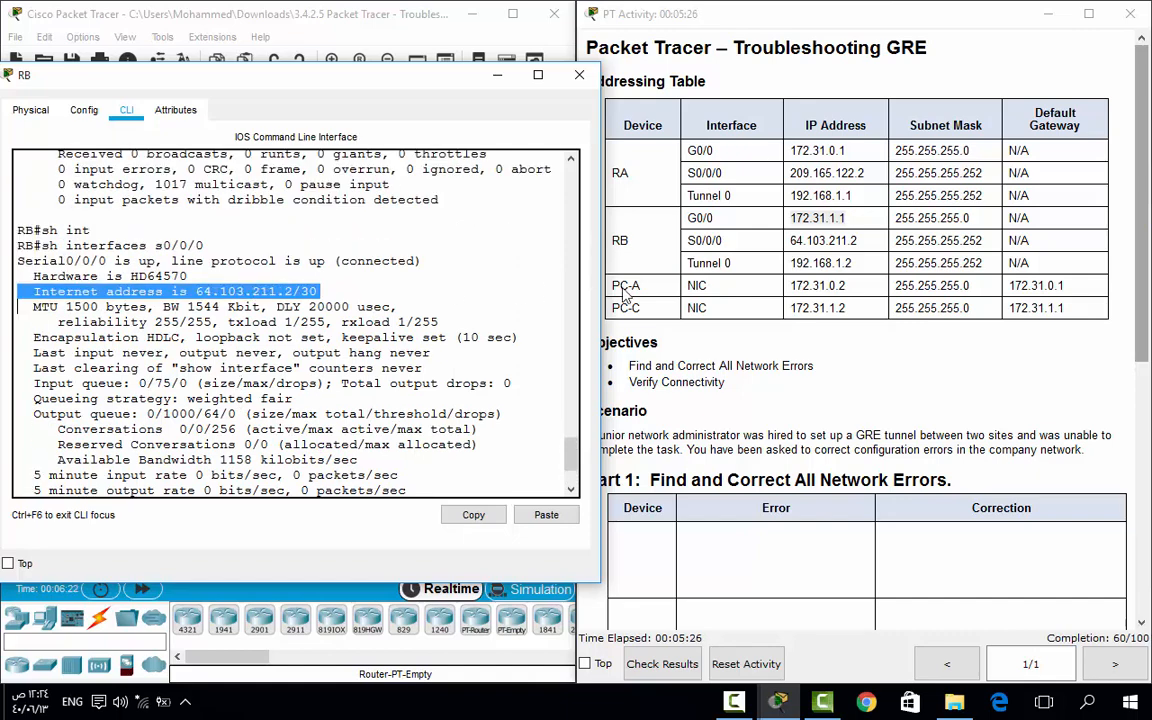
pyautogui.click(830, 240)
pyautogui.doubleClick(830, 240)
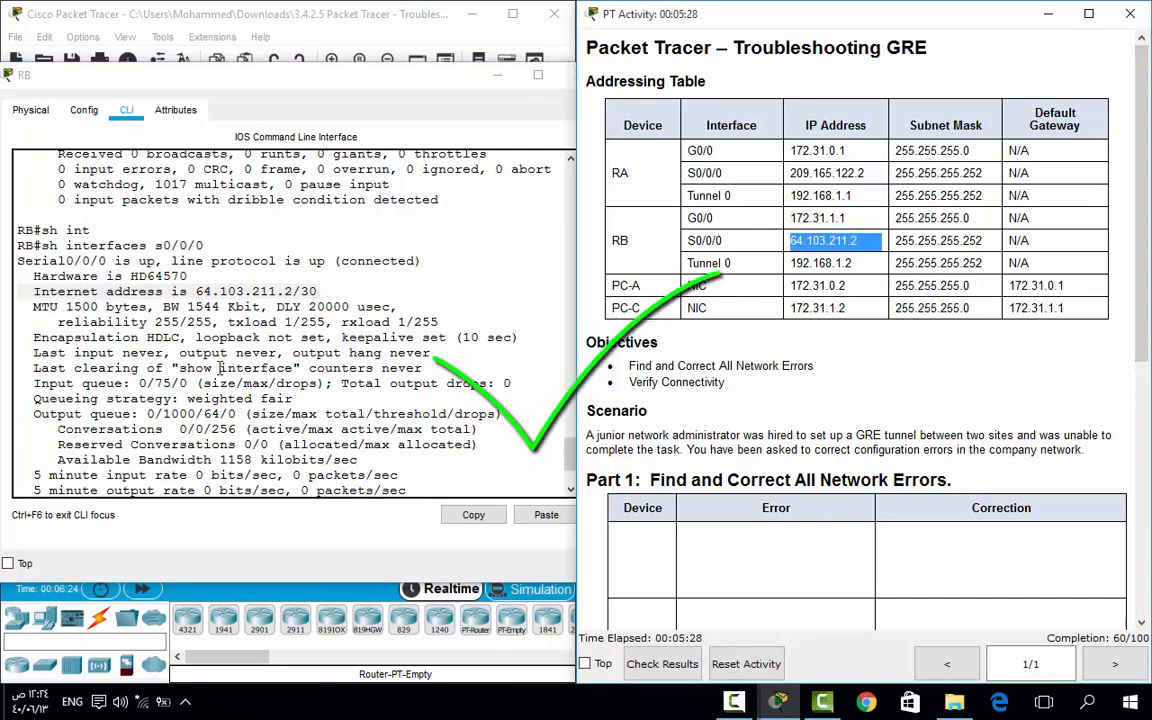
# End the S0/0/0 output and display the details of RB's Tunnel 0 interface.
pyautogui.click(197, 393)
pyautogui.press('space')
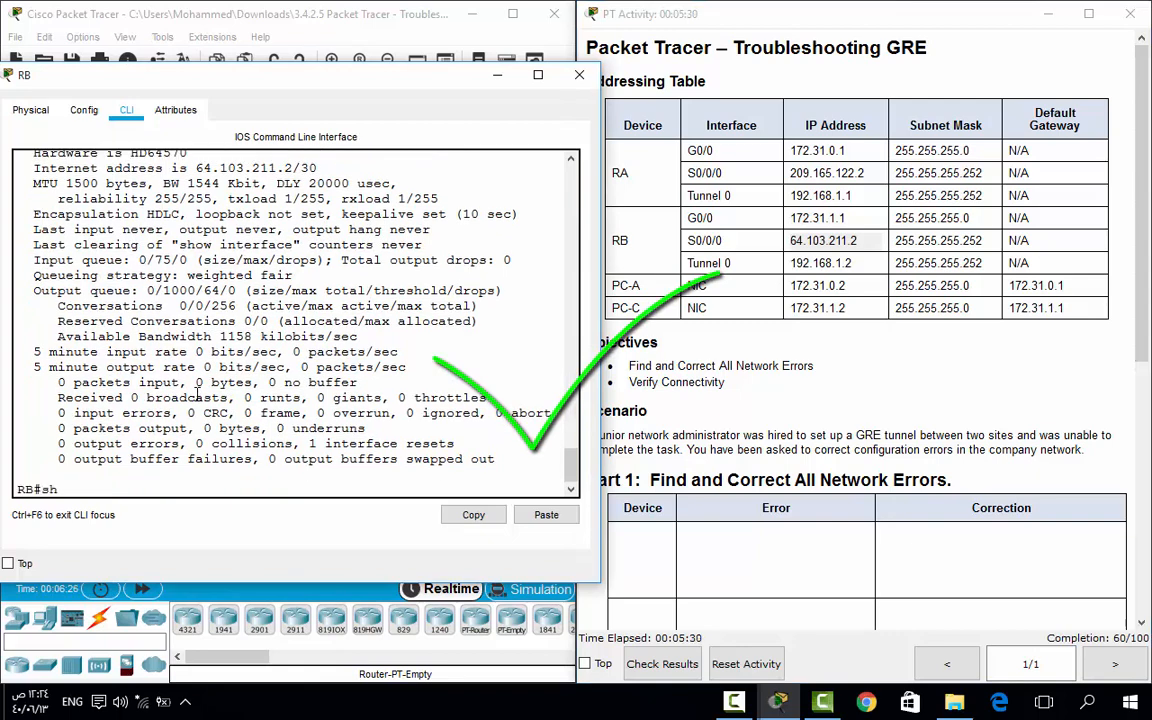
pyautogui.write('sh int')
pyautogui.write('tu')
pyautogui.press('Tab')
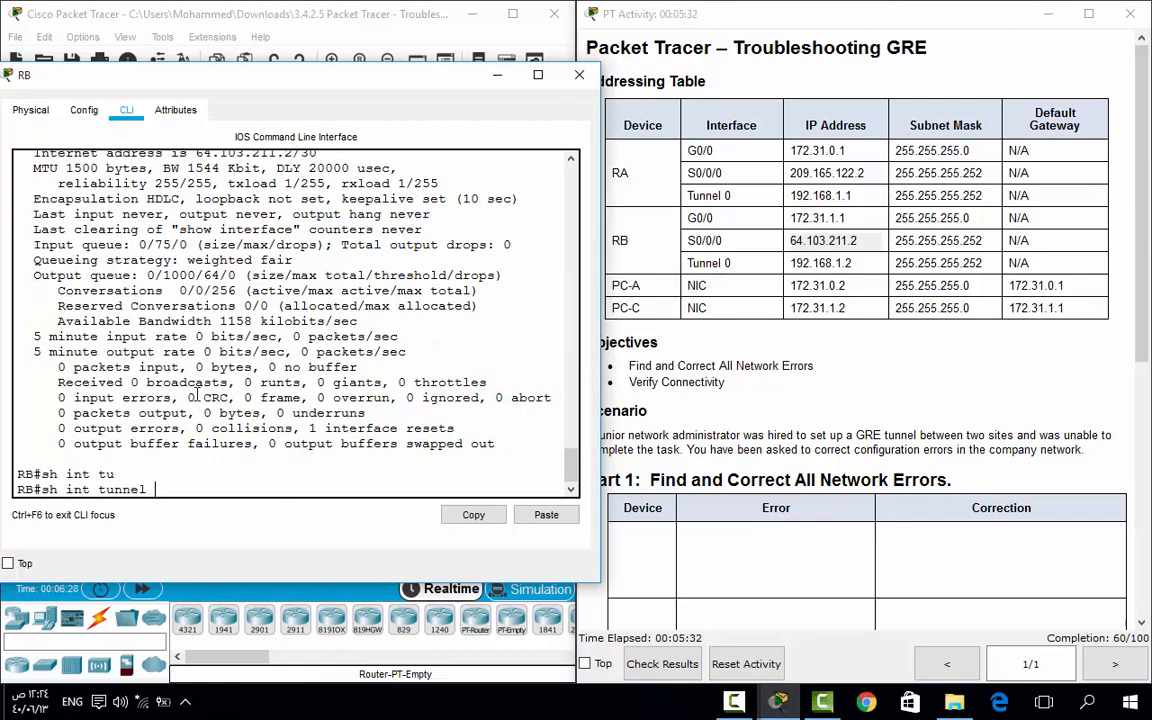
pyautogui.write('0')
pyautogui.press('Return')
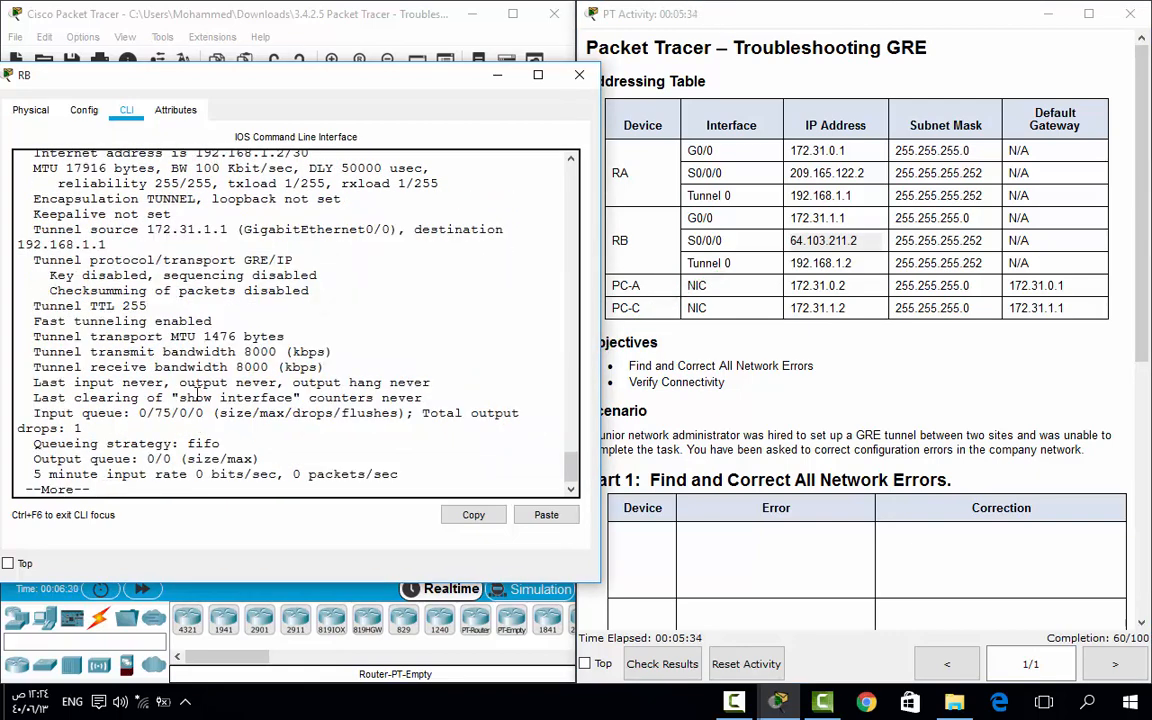
# Compare the IP address in the Tunnel 0 output with RB's Tunnel 0 entry in the addressing table.
pyautogui.scroll(3, 257, 300)
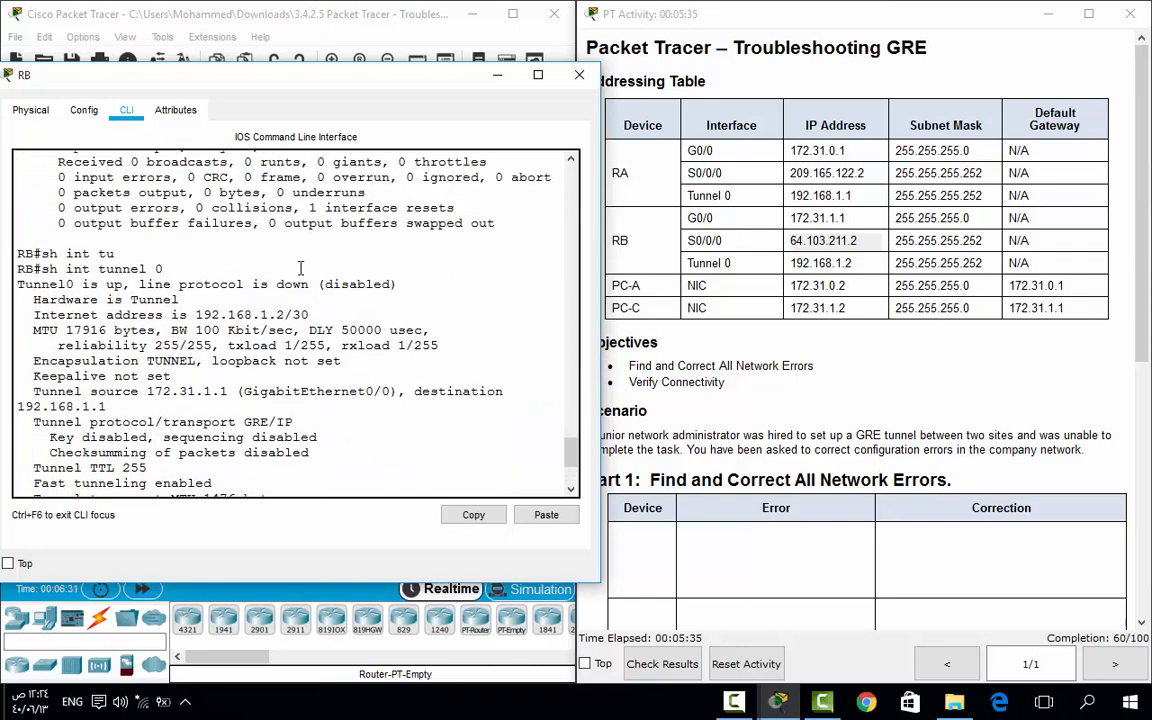
pyautogui.tripleClick(257, 316)
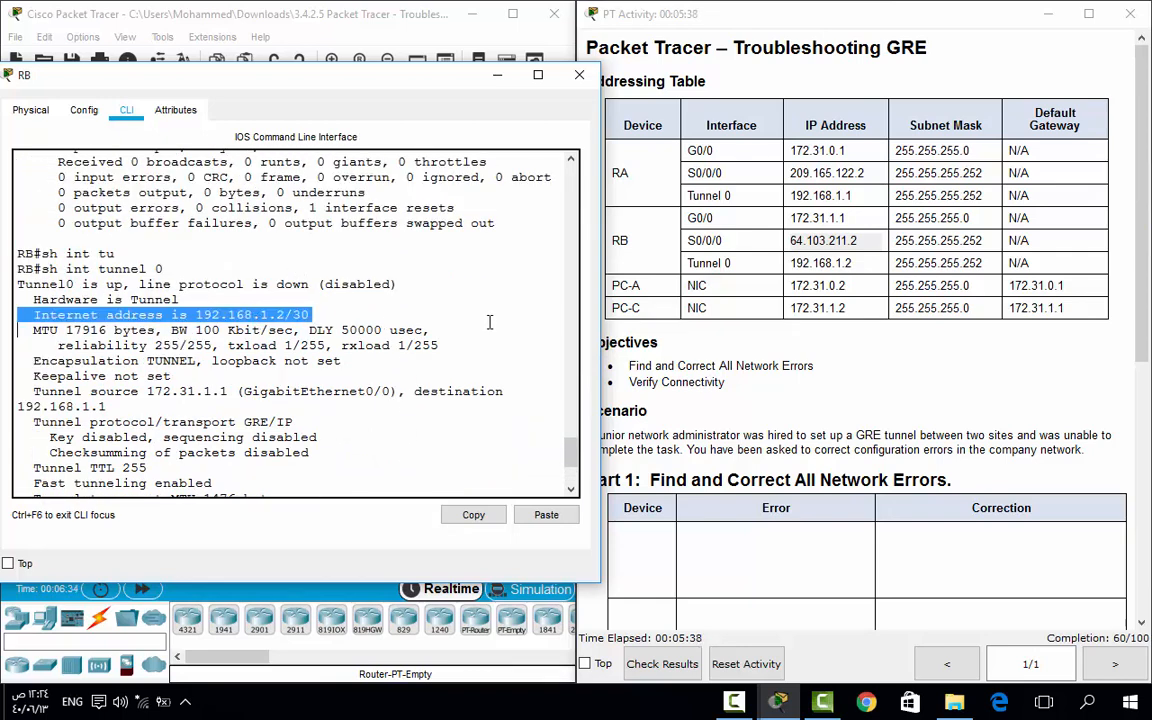
pyautogui.doubleClick(922, 271)
pyautogui.click(796, 271)
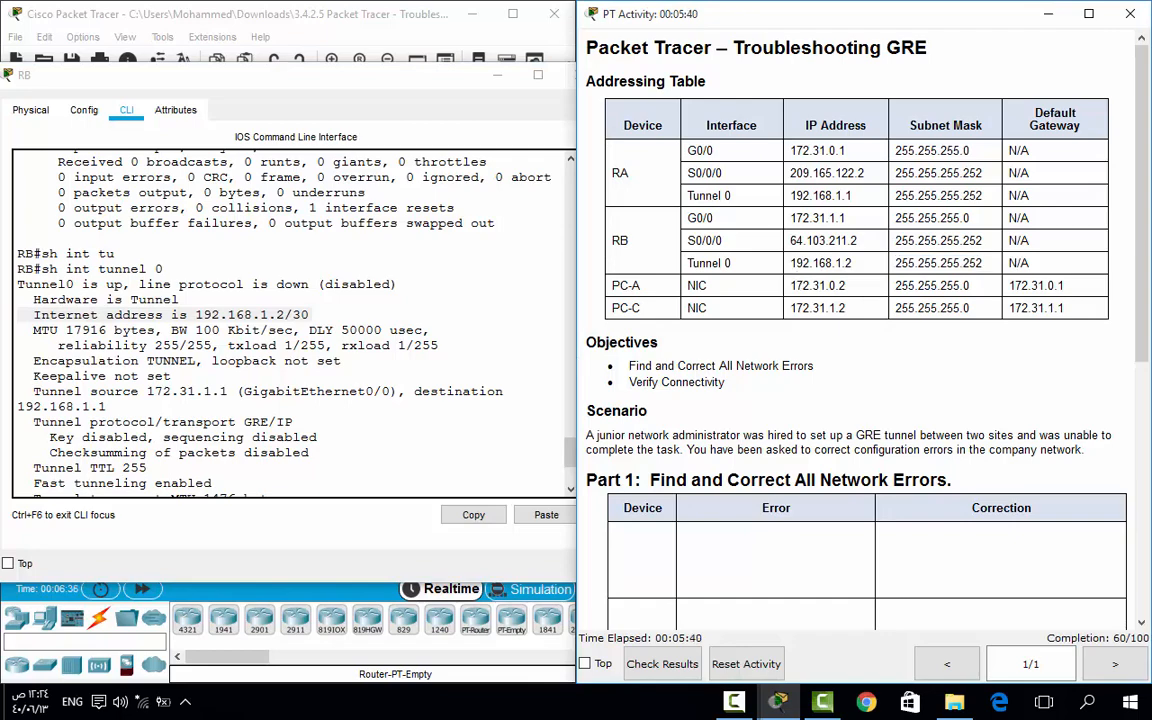
pyautogui.click(402, 458)
pyautogui.scroll(-4, 401, 462)
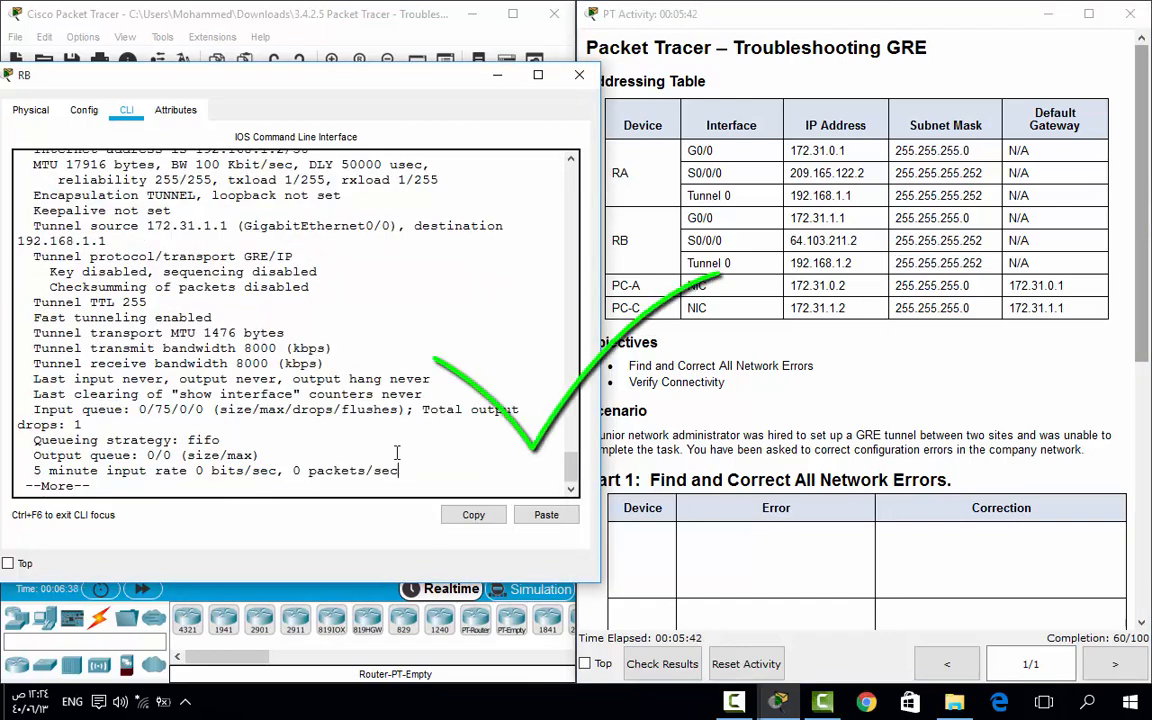
pyautogui.press('Return')
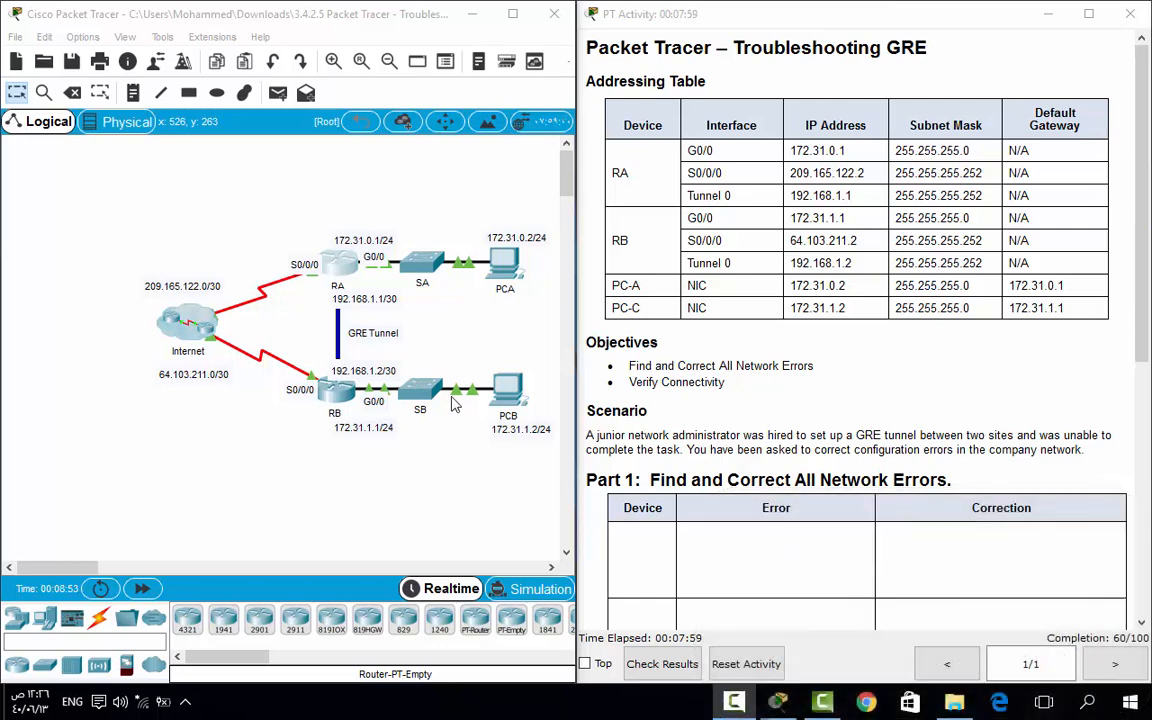
# Open router RA's command line beside the topology and enter privileged EXEC mode.
pyautogui.click(323, 275)
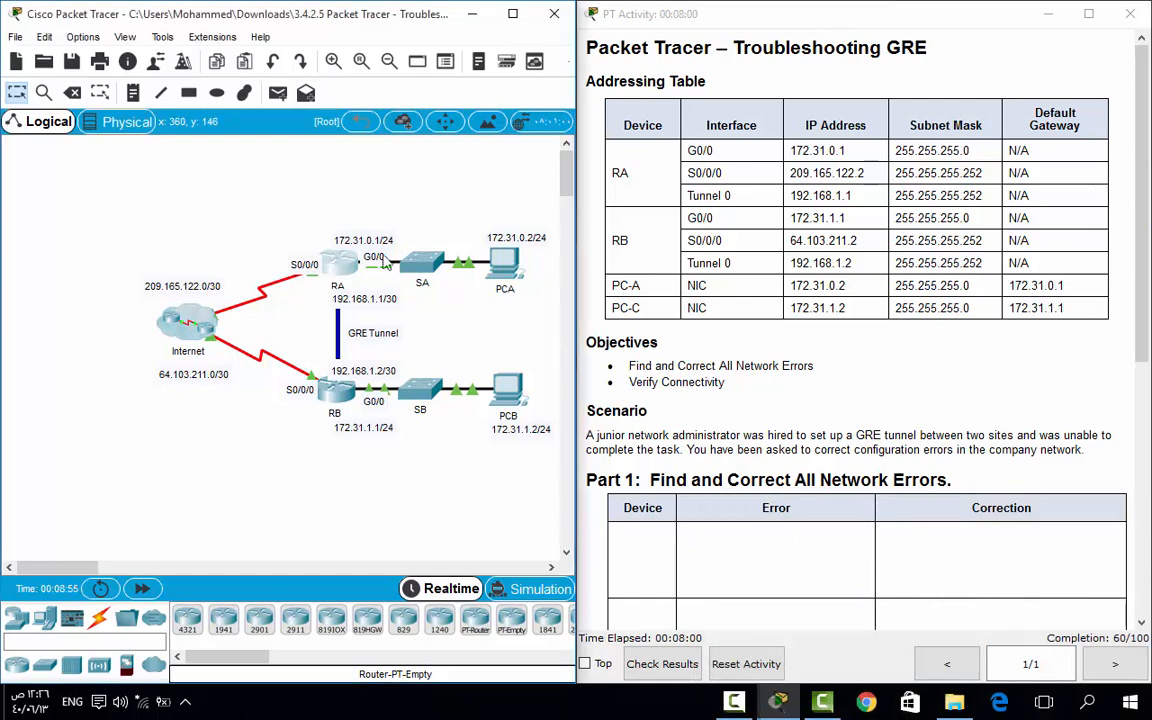
pyautogui.moveTo(328, 80); pyautogui.dragTo(218, 80)
pyautogui.moveTo(411, 98); pyautogui.dragTo(721, 189)
pyautogui.write('en')
pyautogui.press('Return')
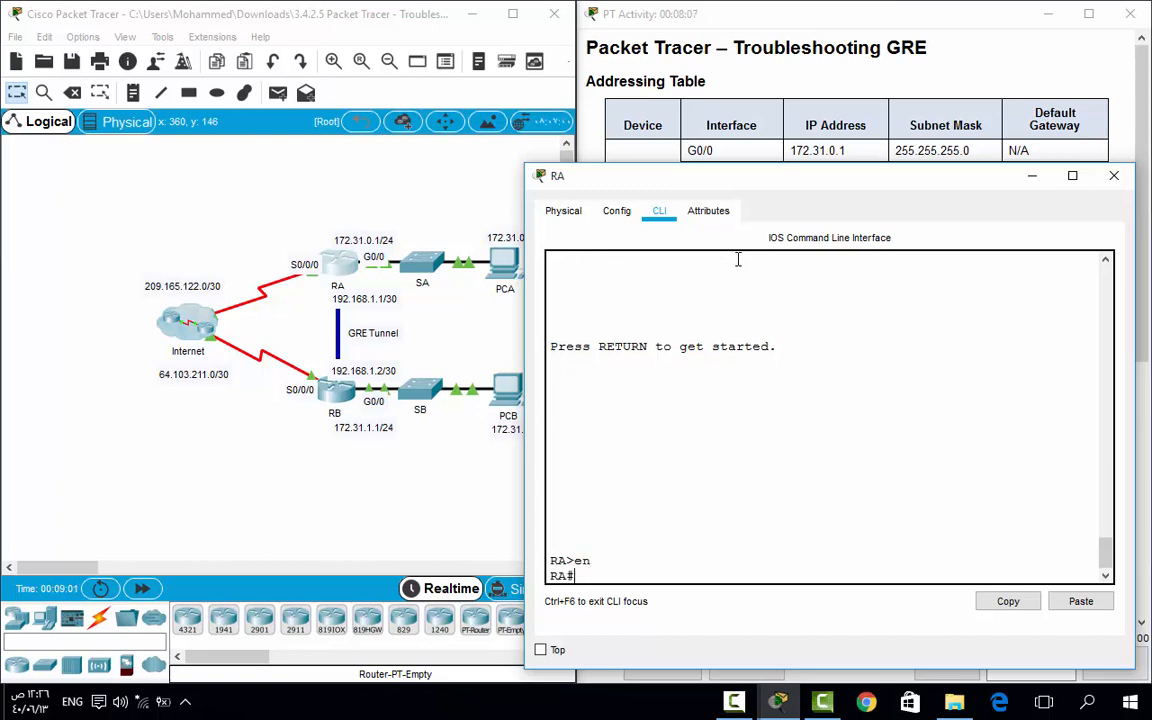
# Display the details of RA's Tunnel 0 interface.
pyautogui.write('sh int')
pyautogui.press('Tab')
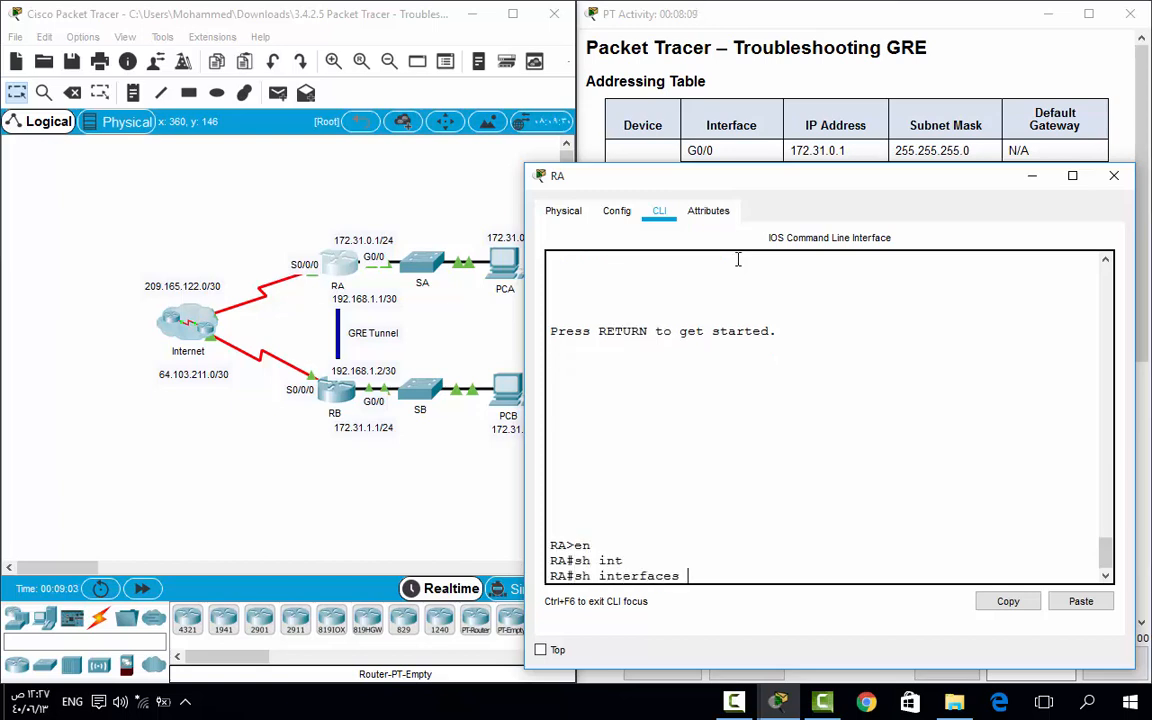
pyautogui.write('tu')
pyautogui.press('Tab')
pyautogui.write('0')
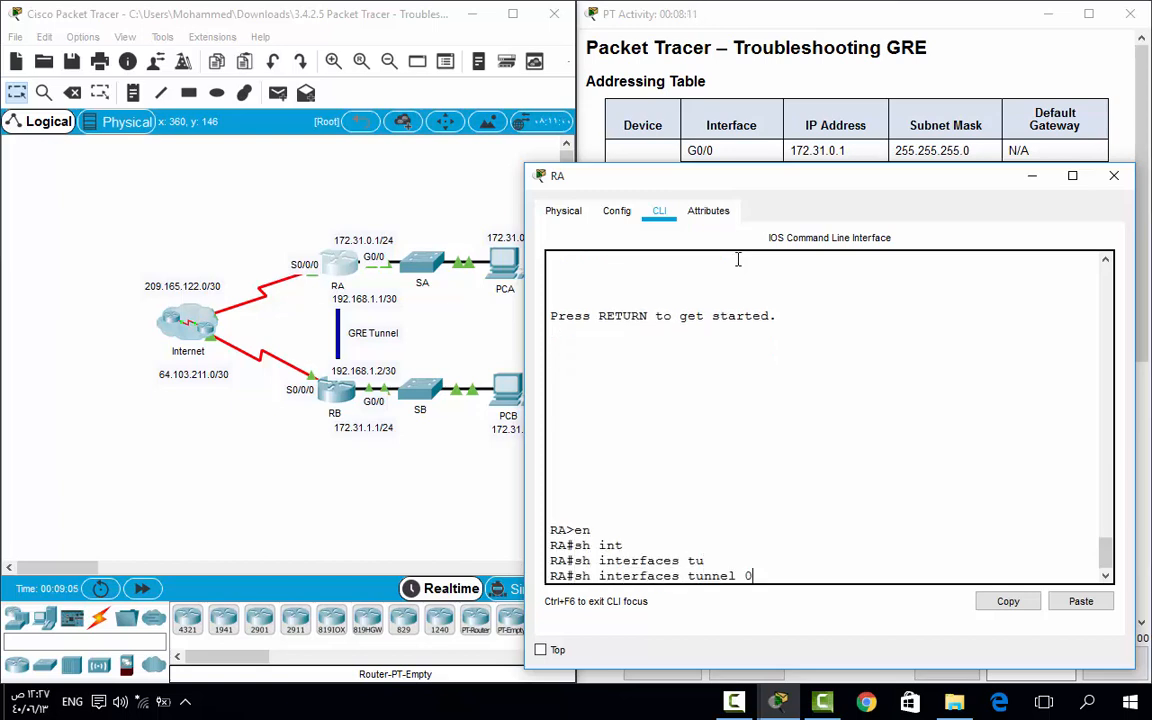
pyautogui.press('Return')
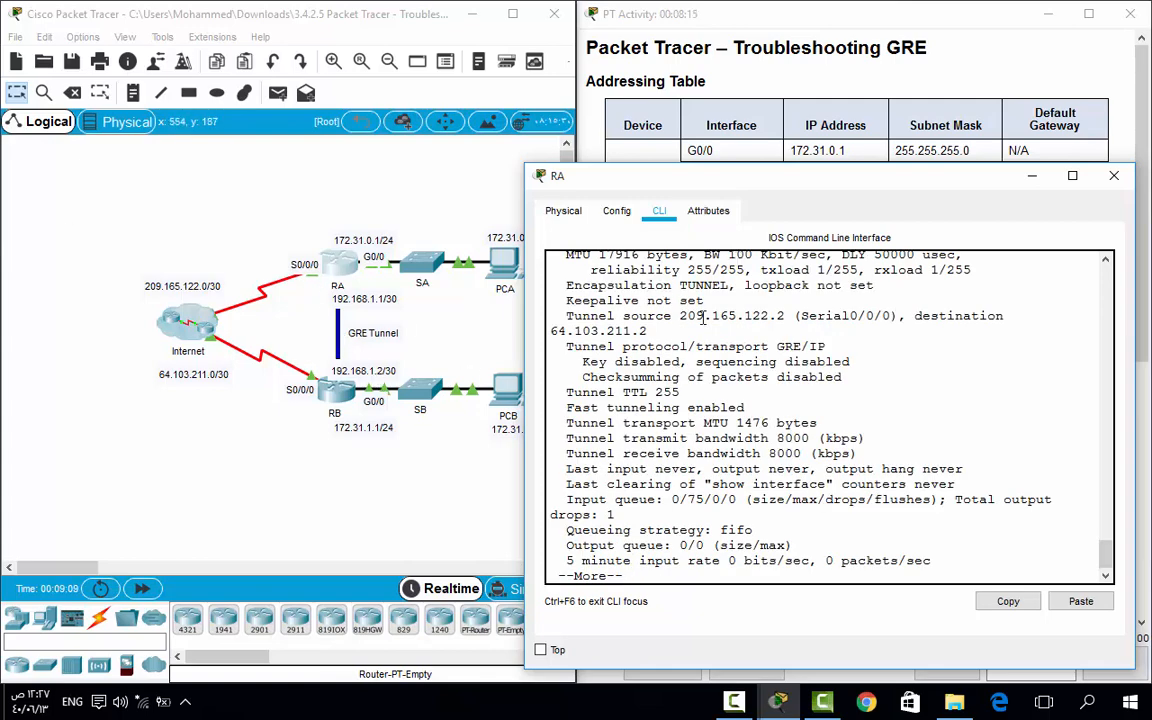
# Examine the tunnel source and destination in RA's Tunnel 0 output and end the output.
pyautogui.moveTo(681, 315); pyautogui.dragTo(988, 333)
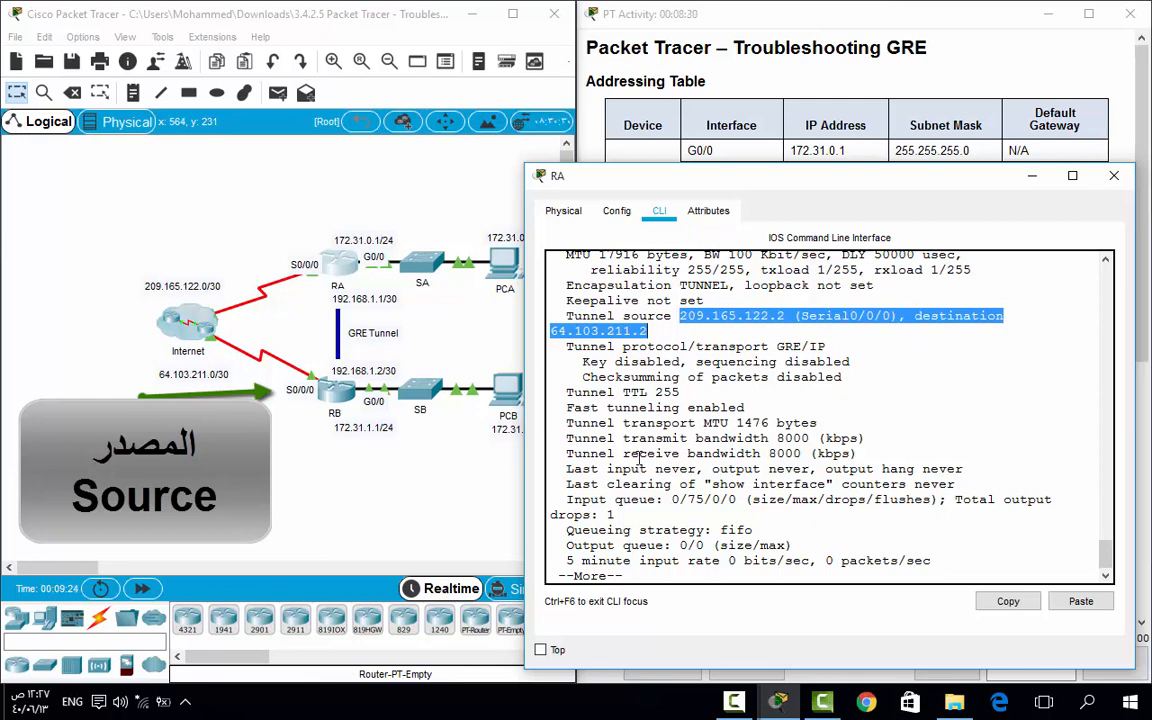
pyautogui.click(823, 503)
pyautogui.hotkey('ctrl', 'c')
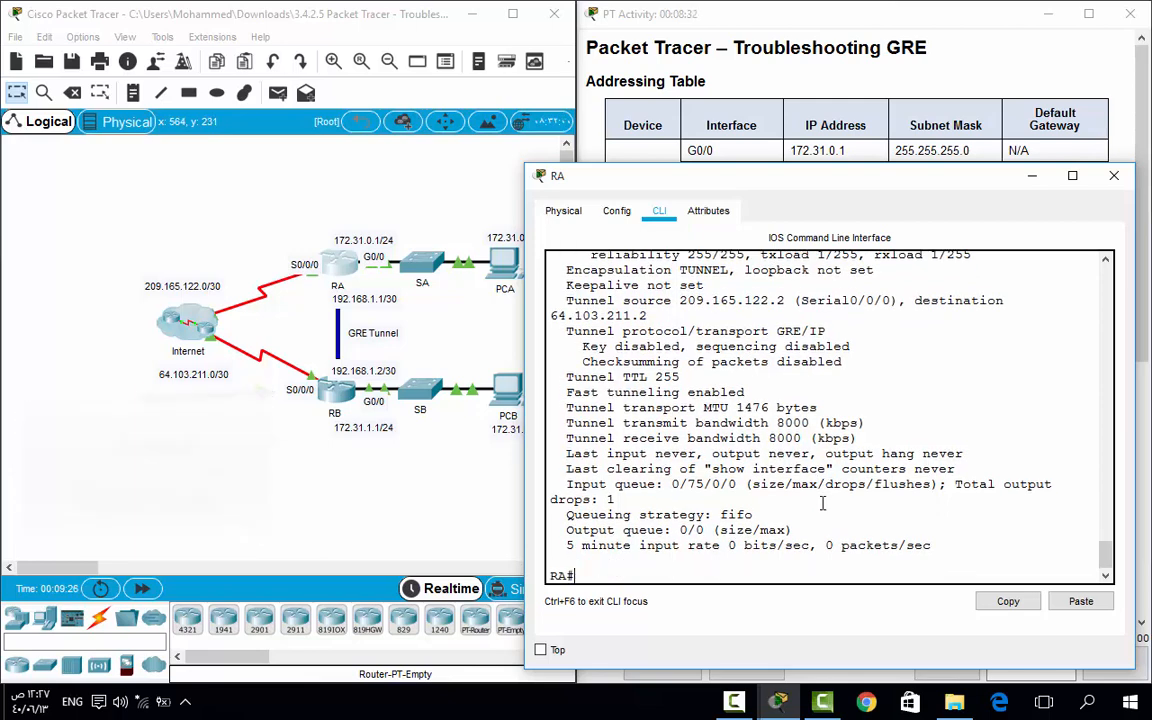
# Log out of RA's command-line session and close the router's window.
pyautogui.write('exit')
pyautogui.press('Return')
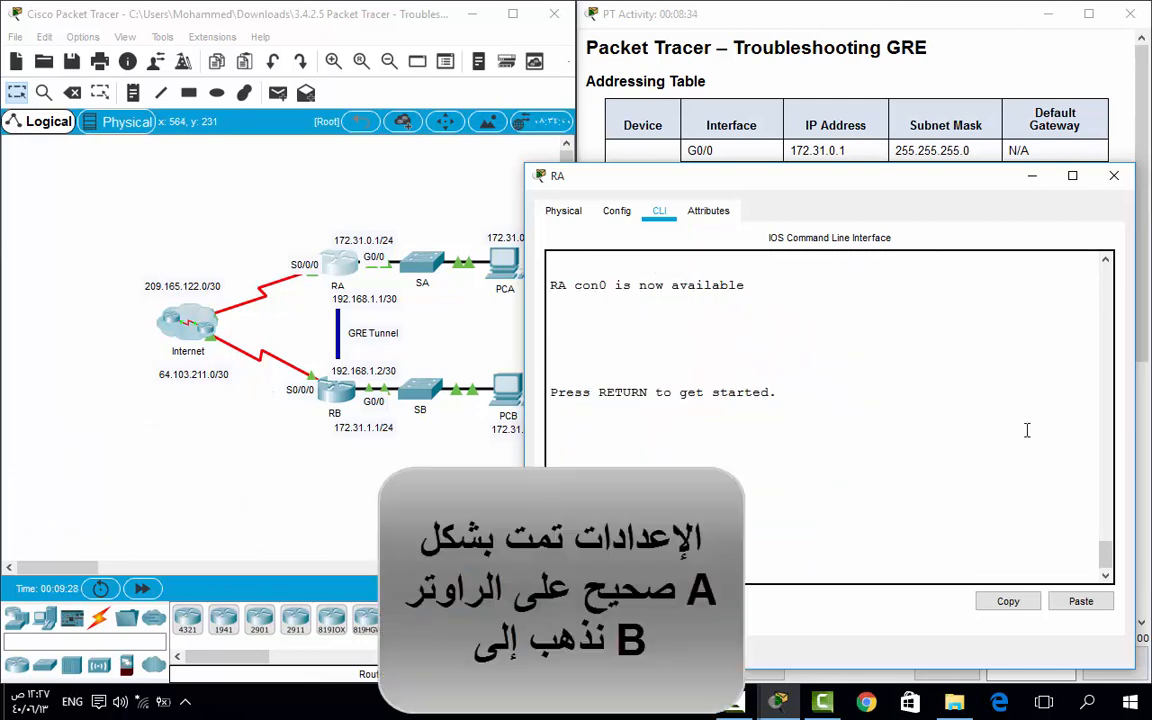
pyautogui.click(1113, 175)
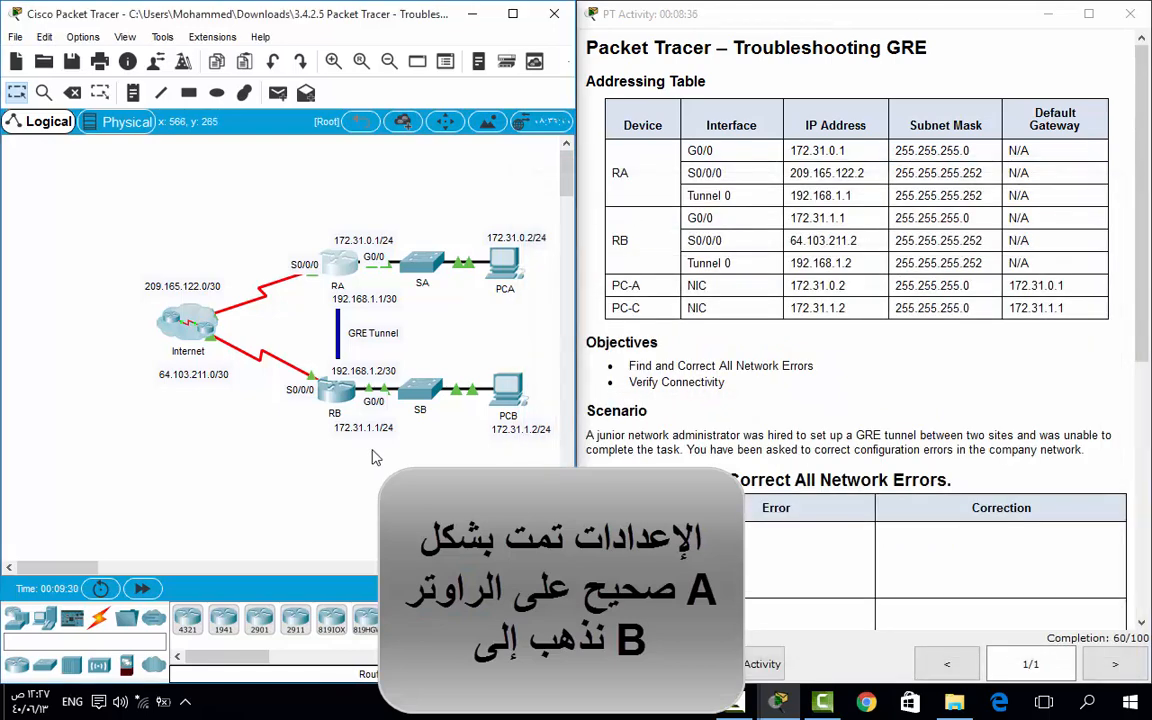
# Open router RB's command line, move its window clear of the topology and enter privileged EXEC mode.
pyautogui.click(330, 390)
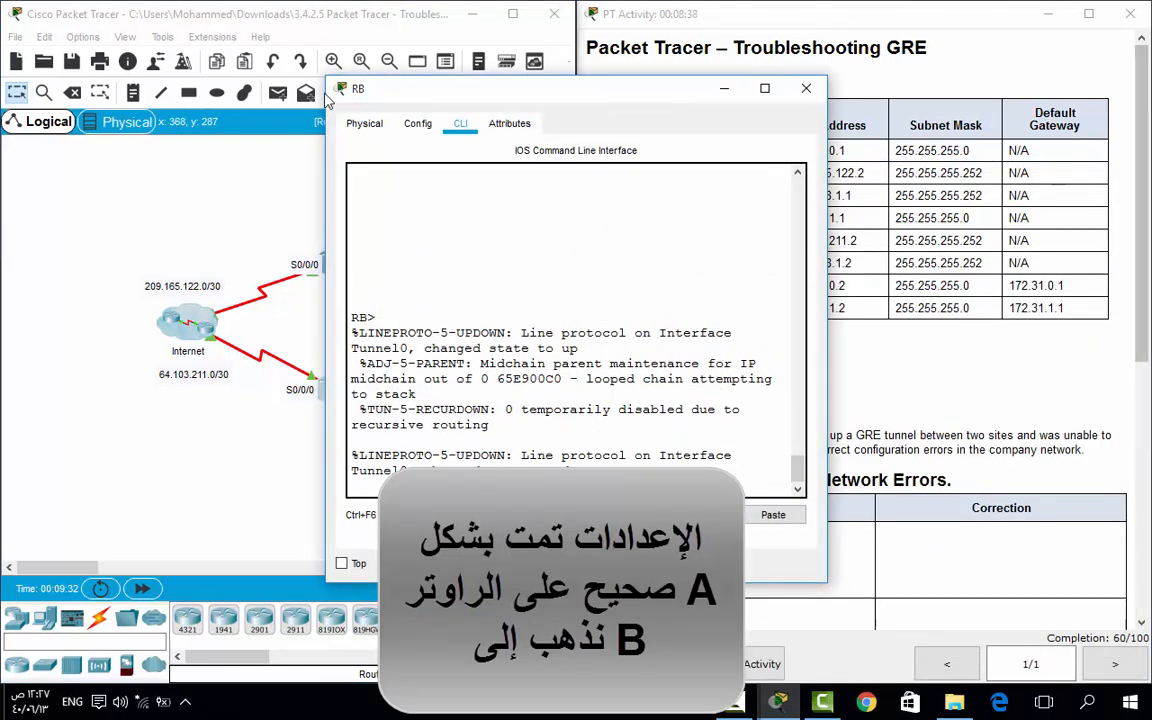
pyautogui.moveTo(327, 77); pyautogui.dragTo(206, 81)
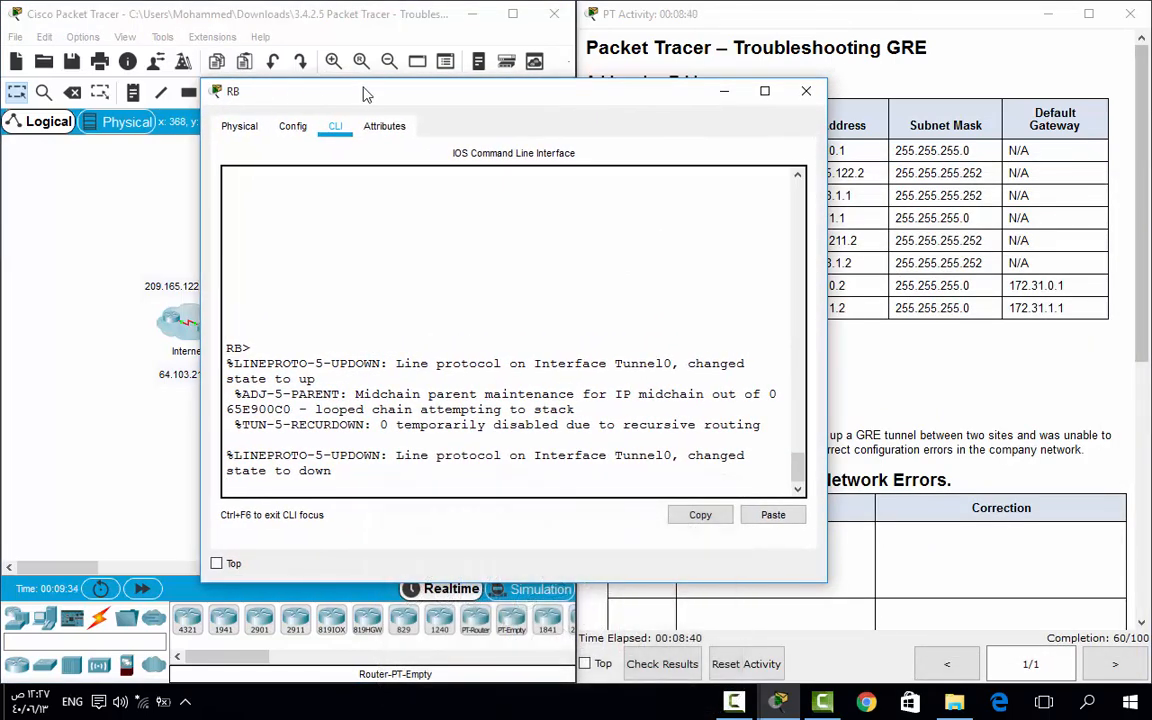
pyautogui.moveTo(377, 93); pyautogui.dragTo(735, 57)
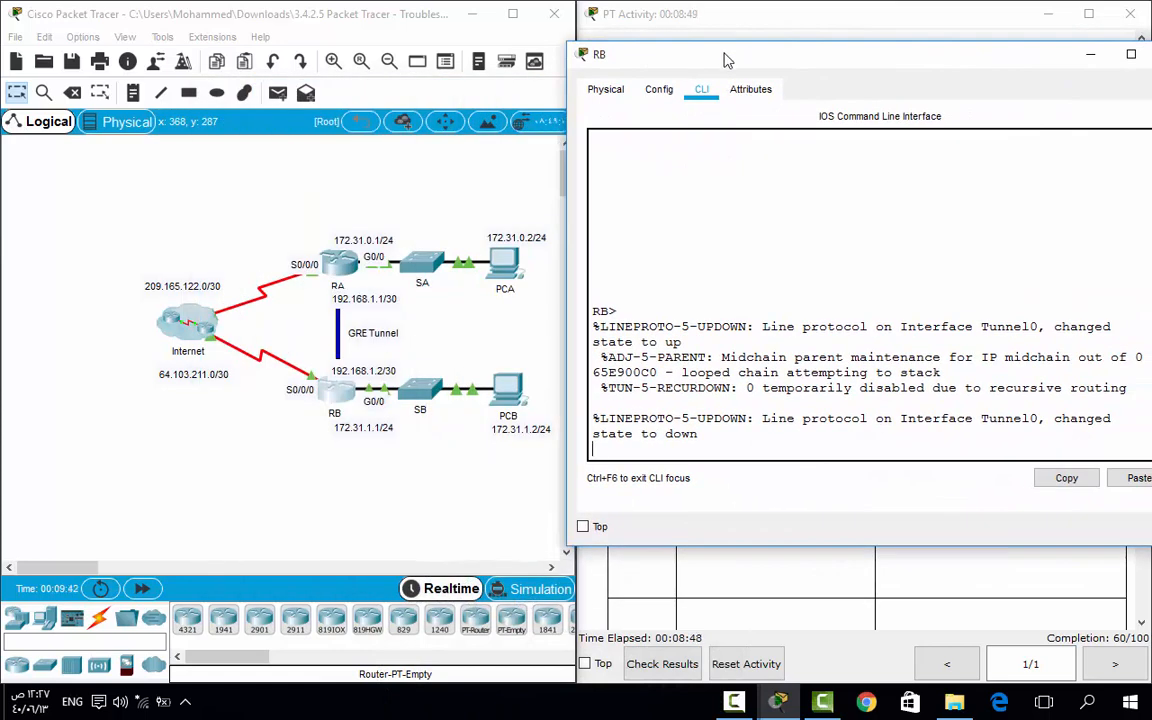
pyautogui.press('BackSpace')
pyautogui.press('Return')
pyautogui.write('en')
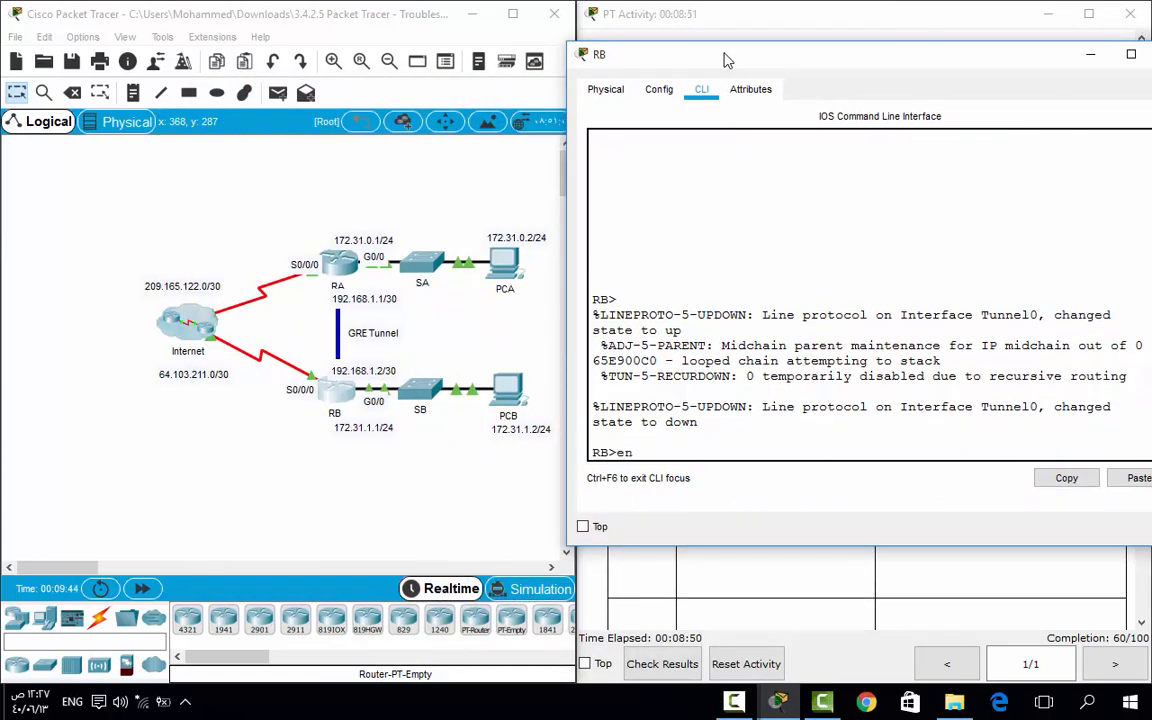
pyautogui.press('Return')
# Display the details of RB's Tunnel 0 interface again.
pyautogui.write('sh int')
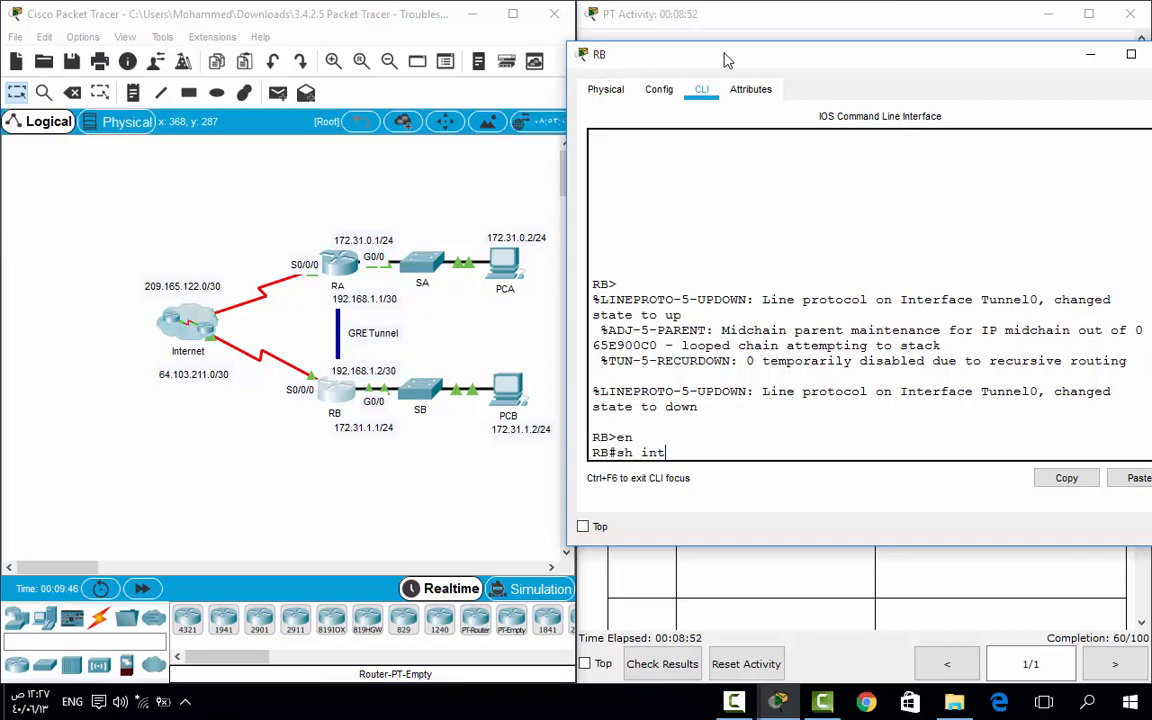
pyautogui.press('Tab')
pyautogui.write('tu')
pyautogui.press('Tab')
pyautogui.write('0')
pyautogui.press('Return')
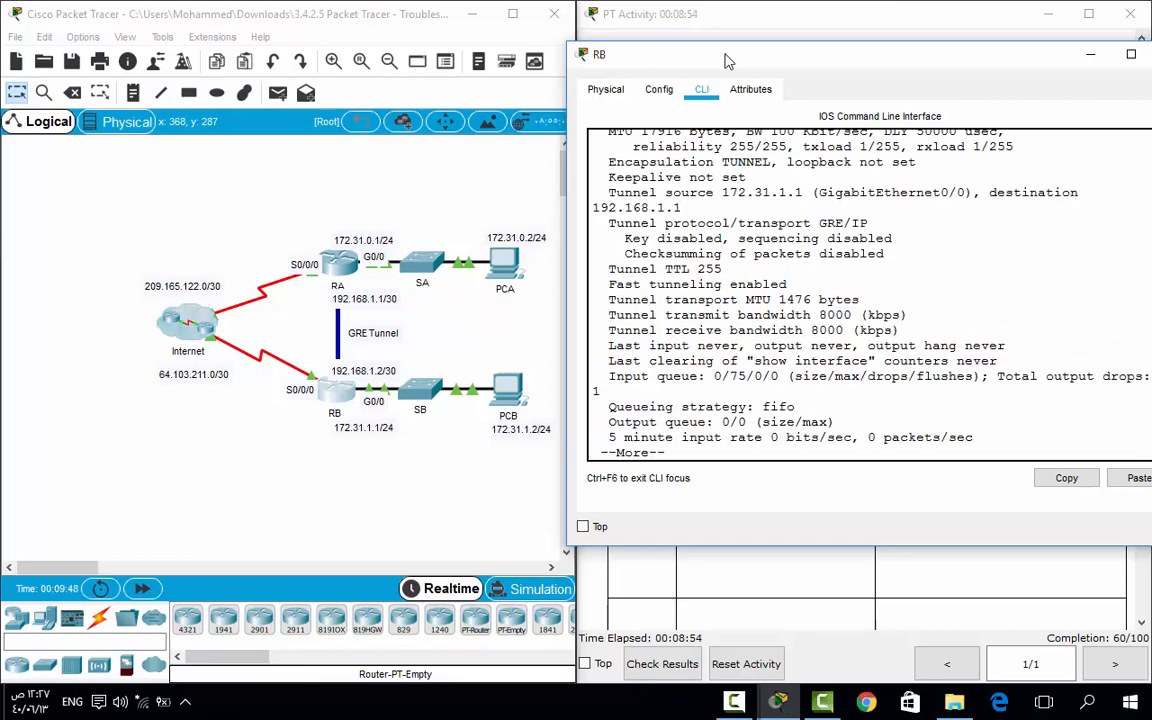
# Examine the tunnel source and destination in RB's Tunnel 0 output against the topology addresses.
pyautogui.moveTo(705, 50); pyautogui.dragTo(711, 119)
pyautogui.moveTo(783, 145); pyautogui.dragTo(762, 183)
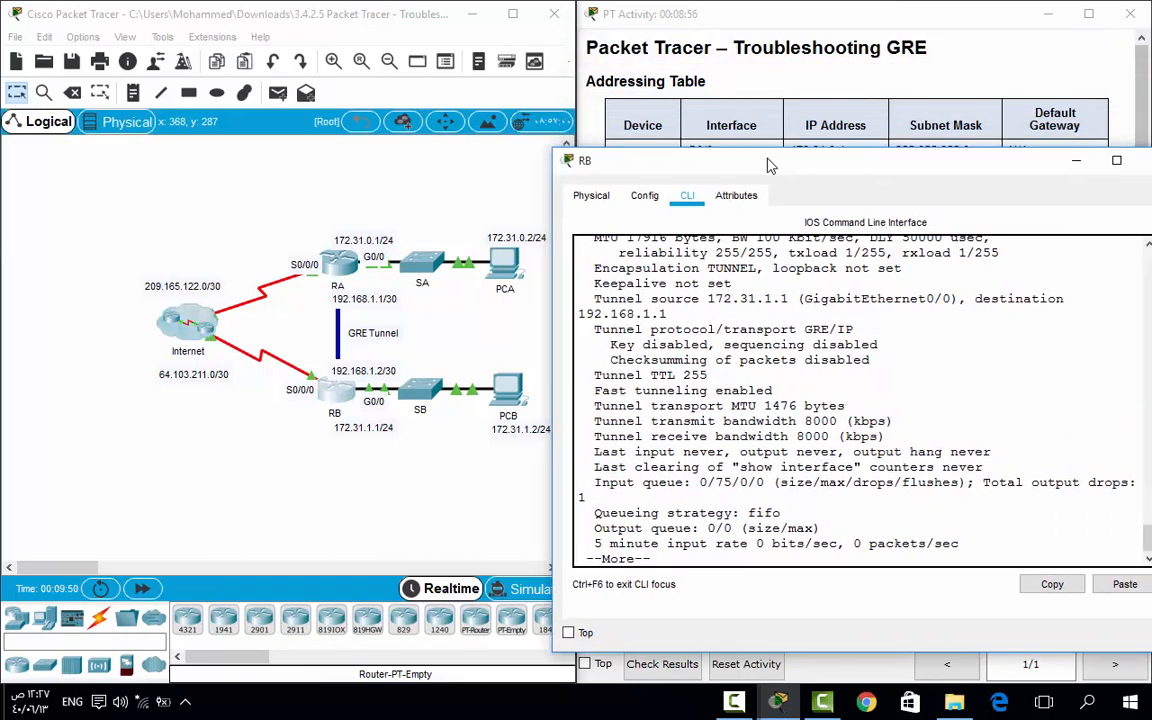
pyautogui.moveTo(588, 297); pyautogui.dragTo(668, 315)
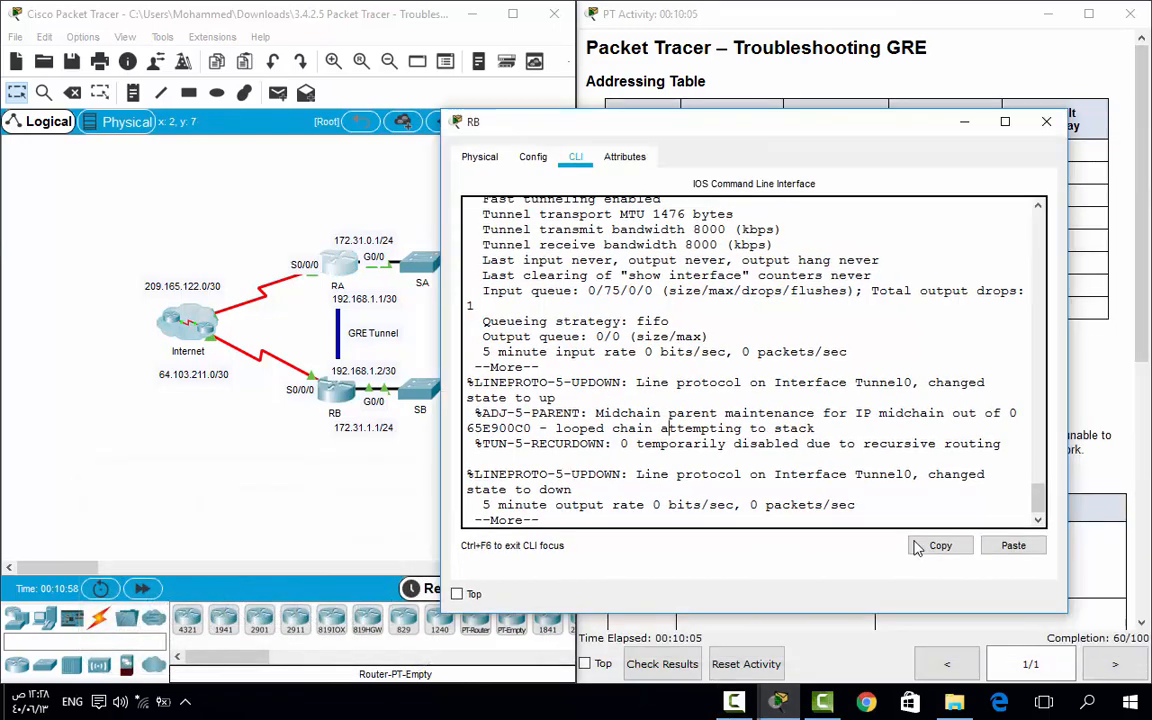
pyautogui.scroll(5, 735, 463)
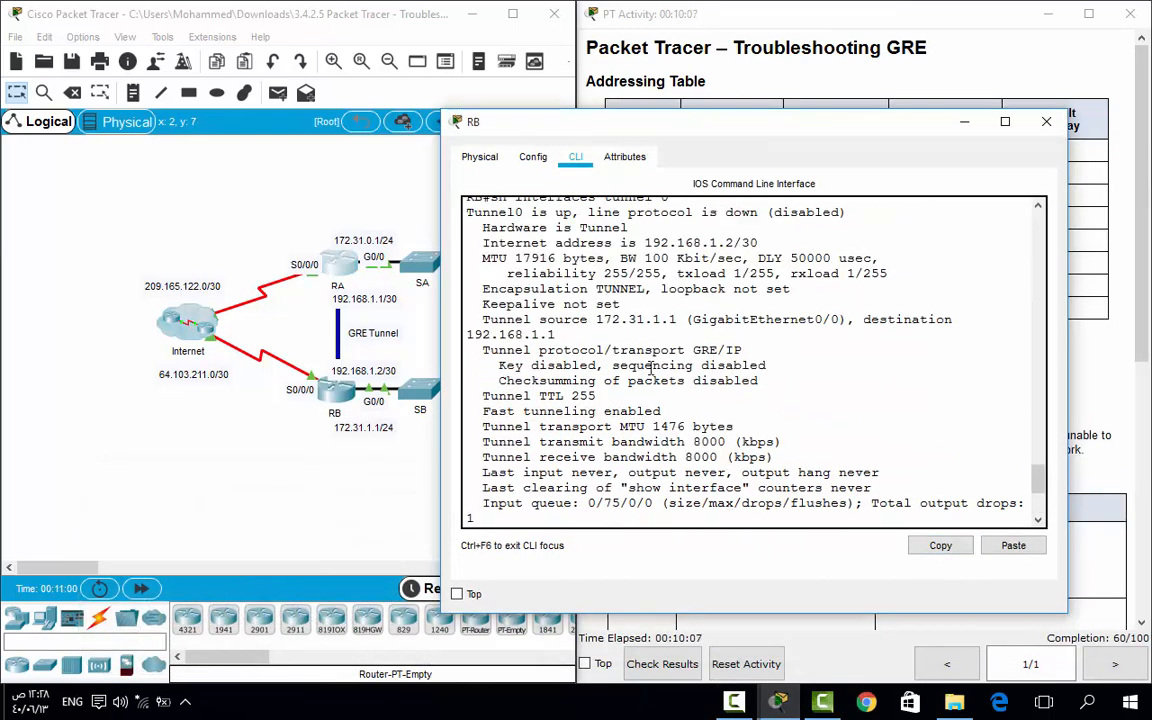
pyautogui.scroll(1, 609, 348)
pyautogui.scroll(-1, 640, 339)
pyautogui.press('Return')
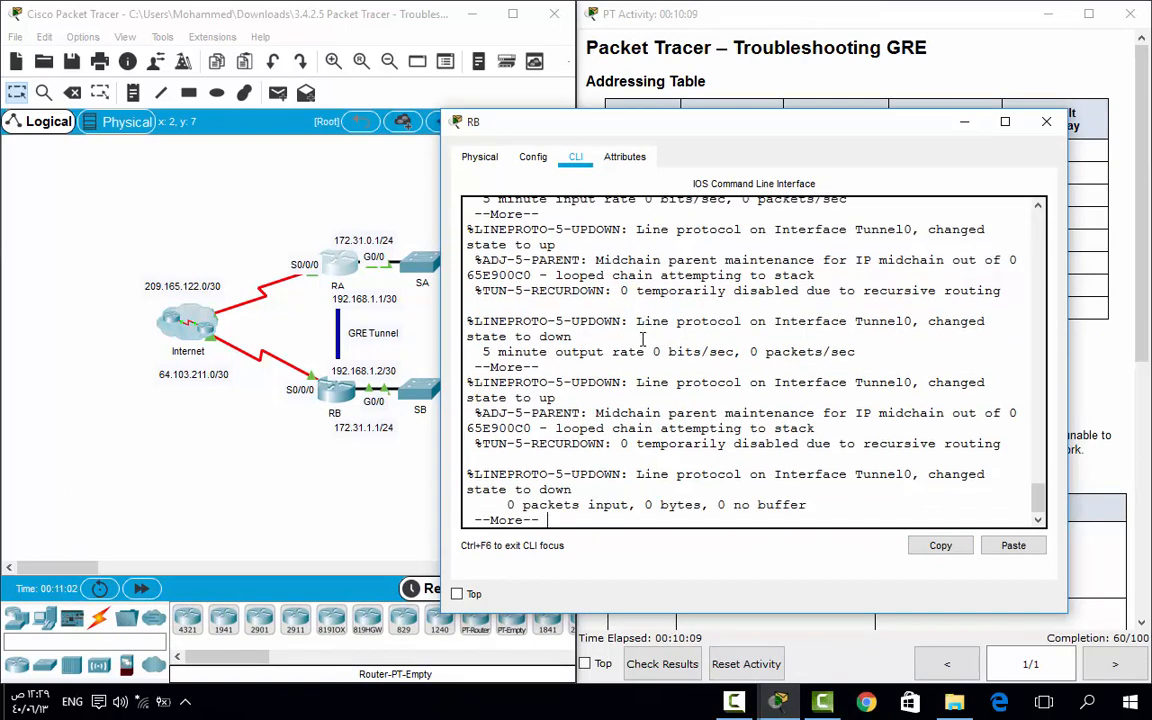
# End the output and enter interface configuration mode for Tunnel 0 on RB.
pyautogui.hotkey('ctrl', 'c')
pyautogui.write('conf t')
pyautogui.press('Return')
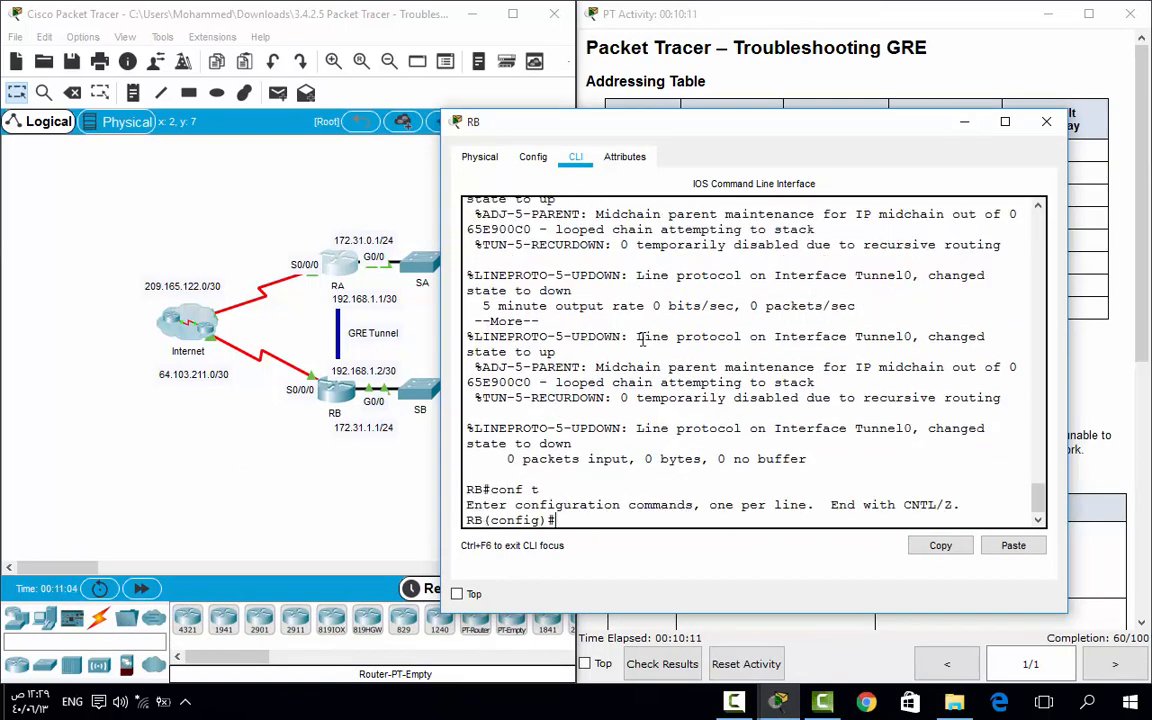
pyautogui.write('int')
pyautogui.press('Tab')
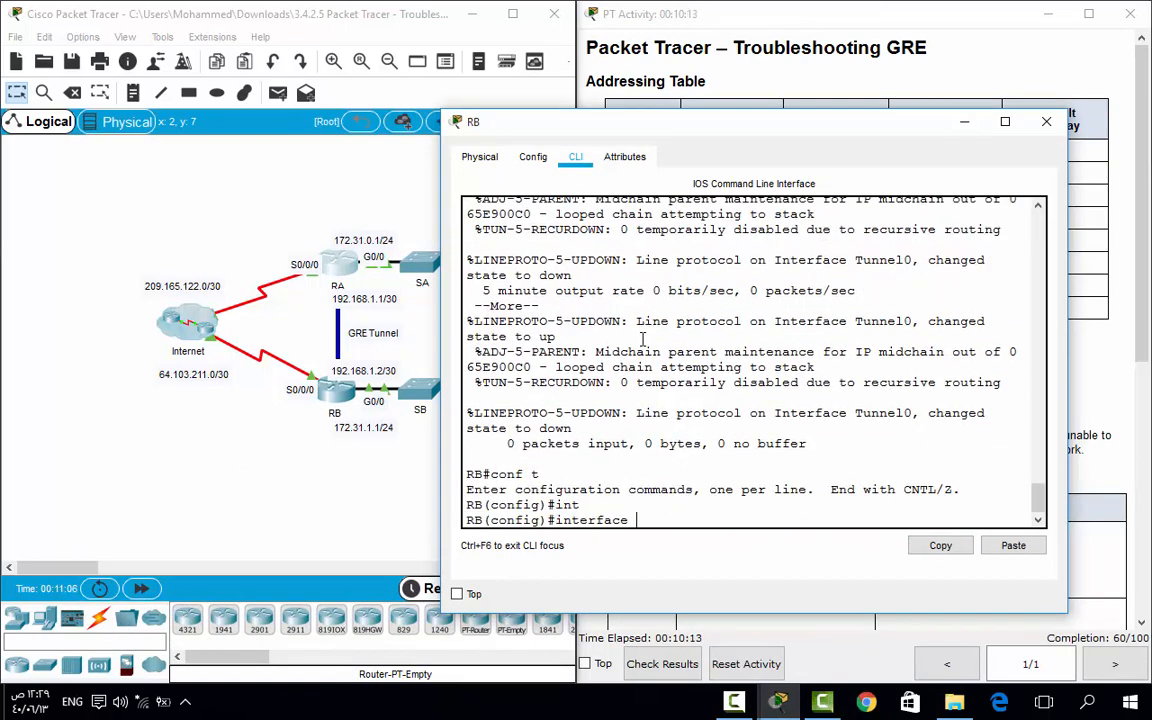
pyautogui.write('t')
pyautogui.press('Tab')
pyautogui.write('0')
pyautogui.press('Return')
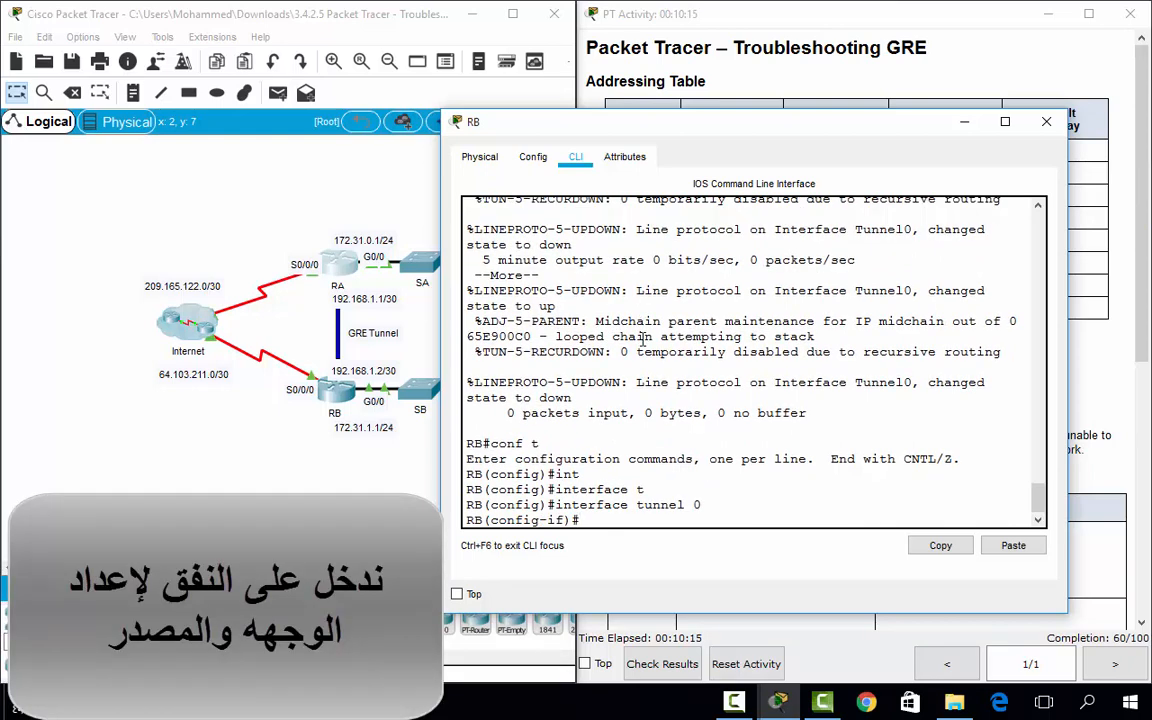
pyautogui.write('tu')
pyautogui.press('Tab')
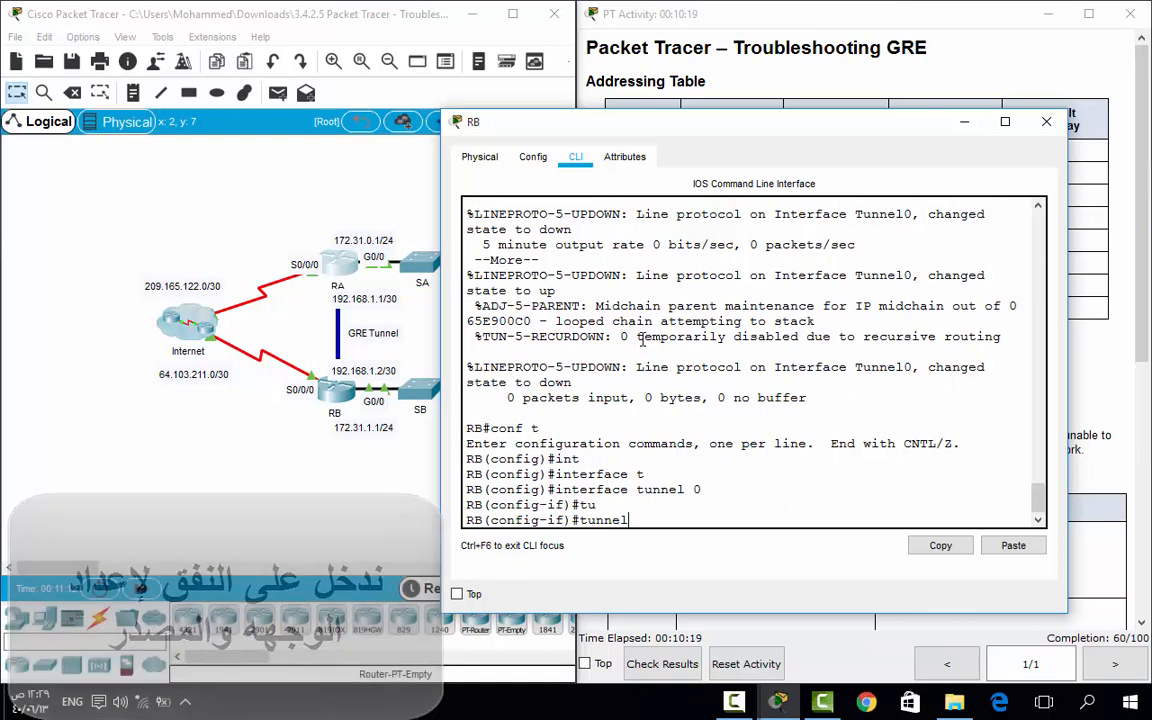
pyautogui.press('BackSpace')
pyautogui.press('BackSpace')
pyautogui.press('BackSpace')
pyautogui.press('BackSpace')
pyautogui.press('BackSpace')
pyautogui.press('BackSpace')
# Remove the configured tunnel source from RB's Tunnel 0 interface.
pyautogui.write('no tu')
pyautogui.press('Tab')
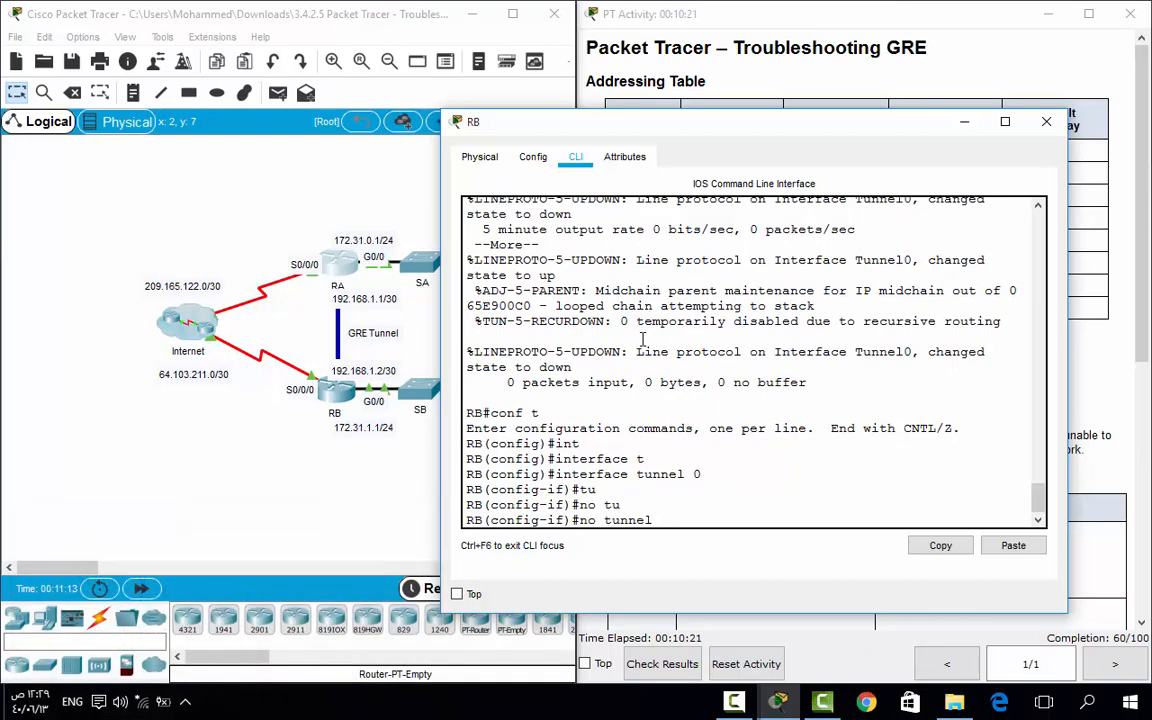
pyautogui.write('so')
pyautogui.press('Tab')
pyautogui.press('Return')
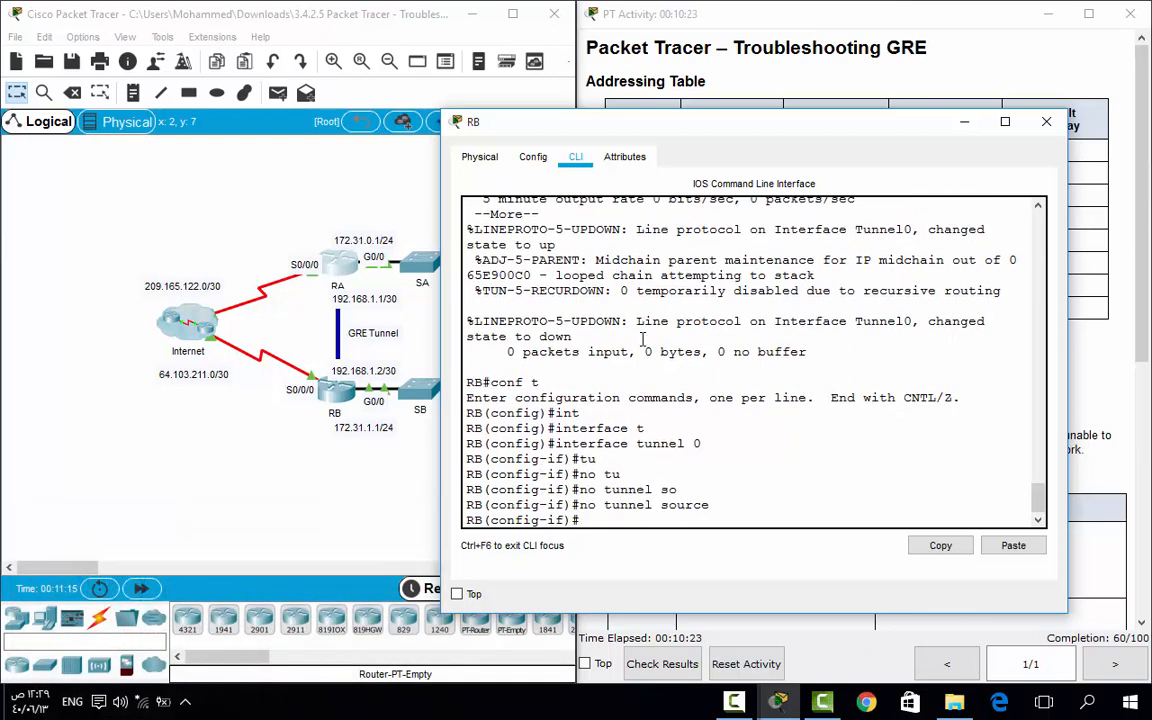
# Remove the configured tunnel destination from RB's Tunnel 0 interface.
pyautogui.write('no tu')
pyautogui.press('Tab')
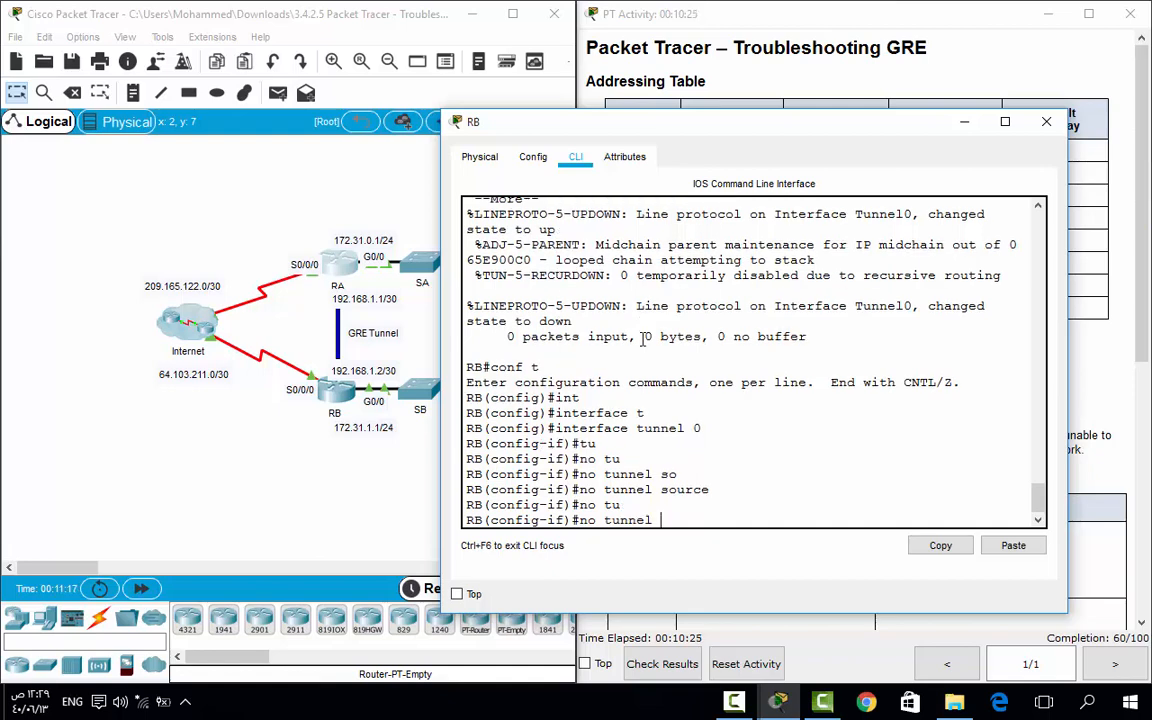
pyautogui.write('de')
pyautogui.press('Tab')
pyautogui.press('Return')
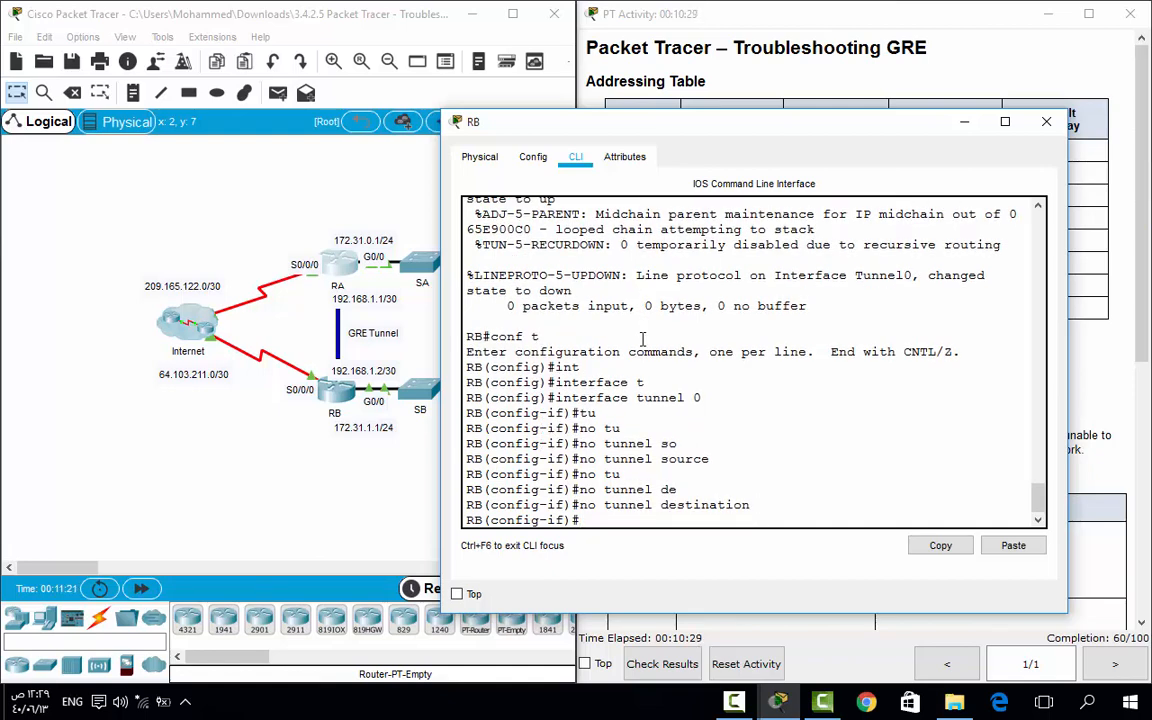
# Set the tunnel destination of RB's Tunnel 0 interface to 209.165.122.2.
pyautogui.write('tu')
pyautogui.press('Tab')
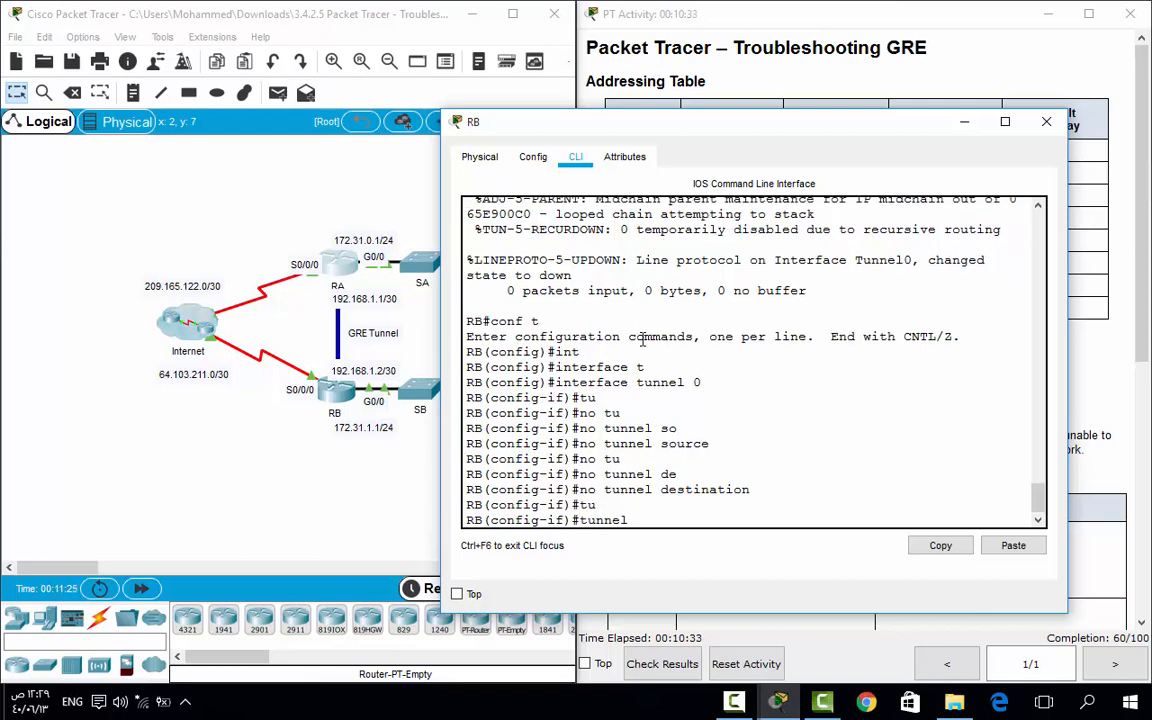
pyautogui.write('d')
pyautogui.press('Tab')
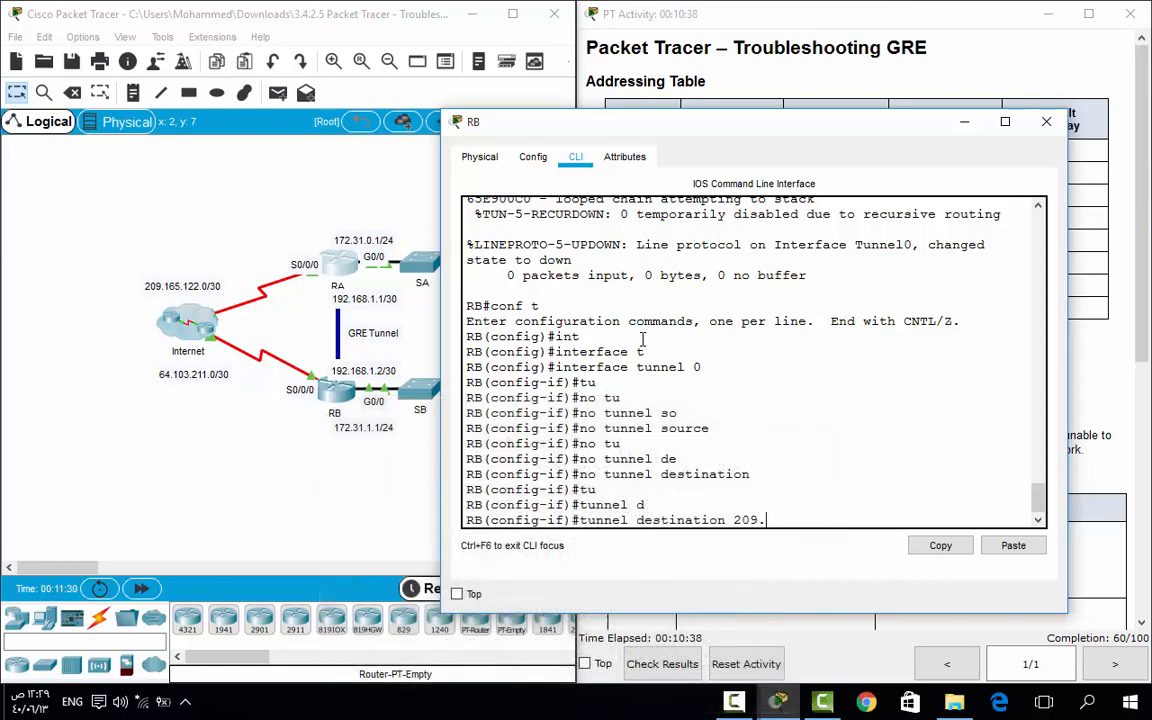
pyautogui.write('65.122.2')
pyautogui.press('Return')
# Set the tunnel source of RB's Tunnel 0 interface to s0/0/0.
pyautogui.write('tu')
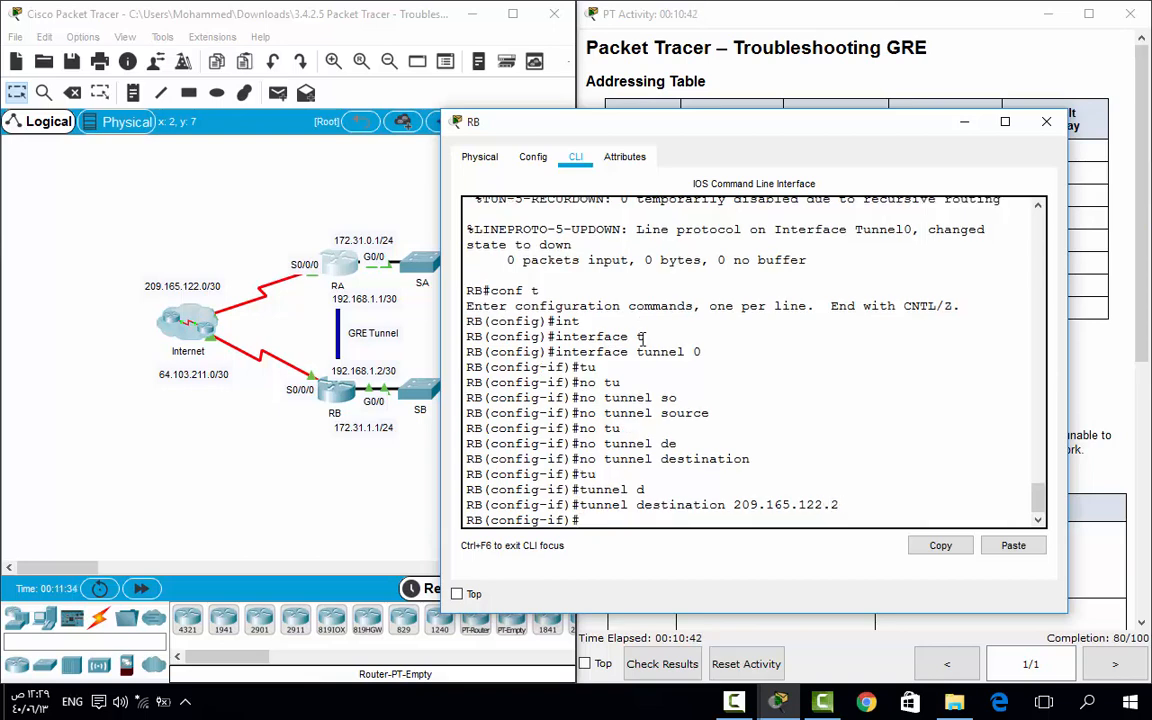
pyautogui.press('Tab')
pyautogui.write('so')
pyautogui.press('Tab')
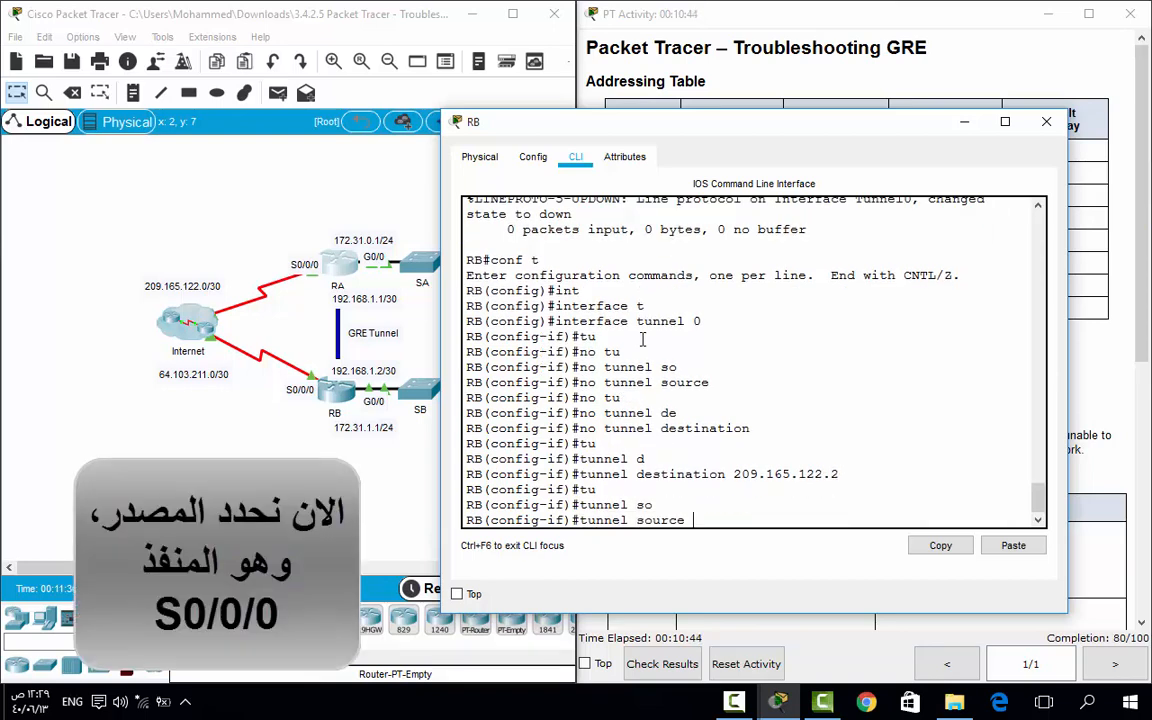
pyautogui.write('s0/0/0')
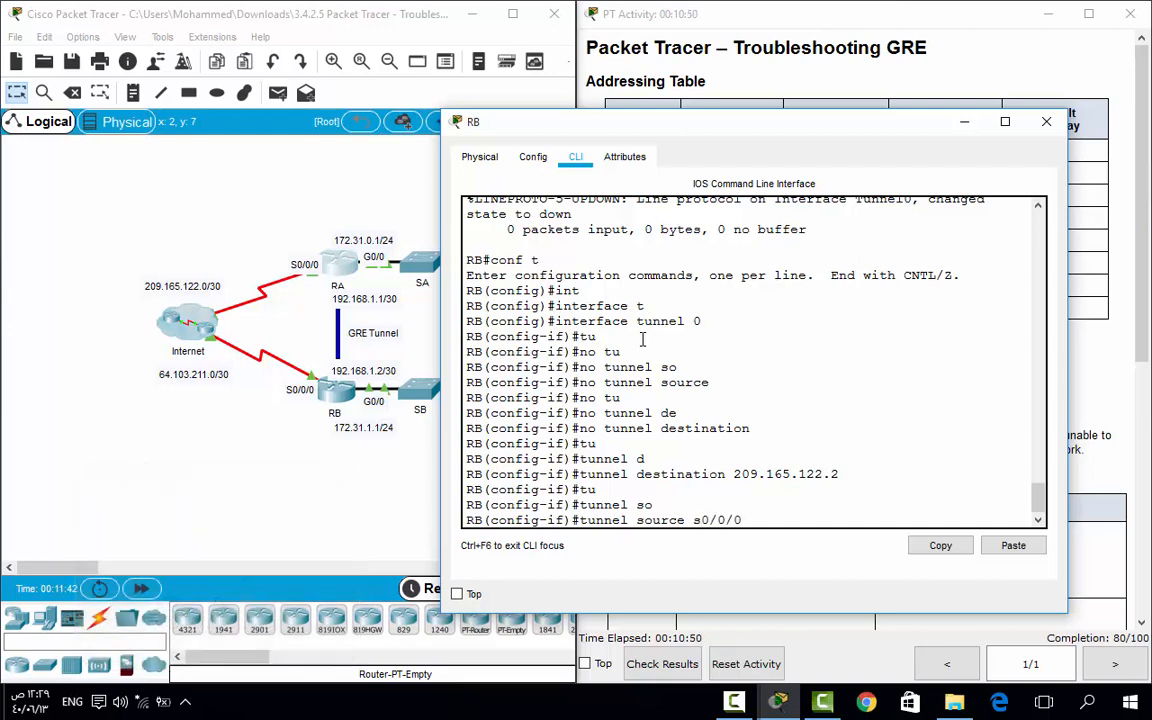
pyautogui.press('Return')
# Exit configuration mode on RB back to privileged EXEC mode and close the router's window.
pyautogui.write('exit')
pyautogui.press('Return')
pyautogui.press('Return')
pyautogui.write('exit')
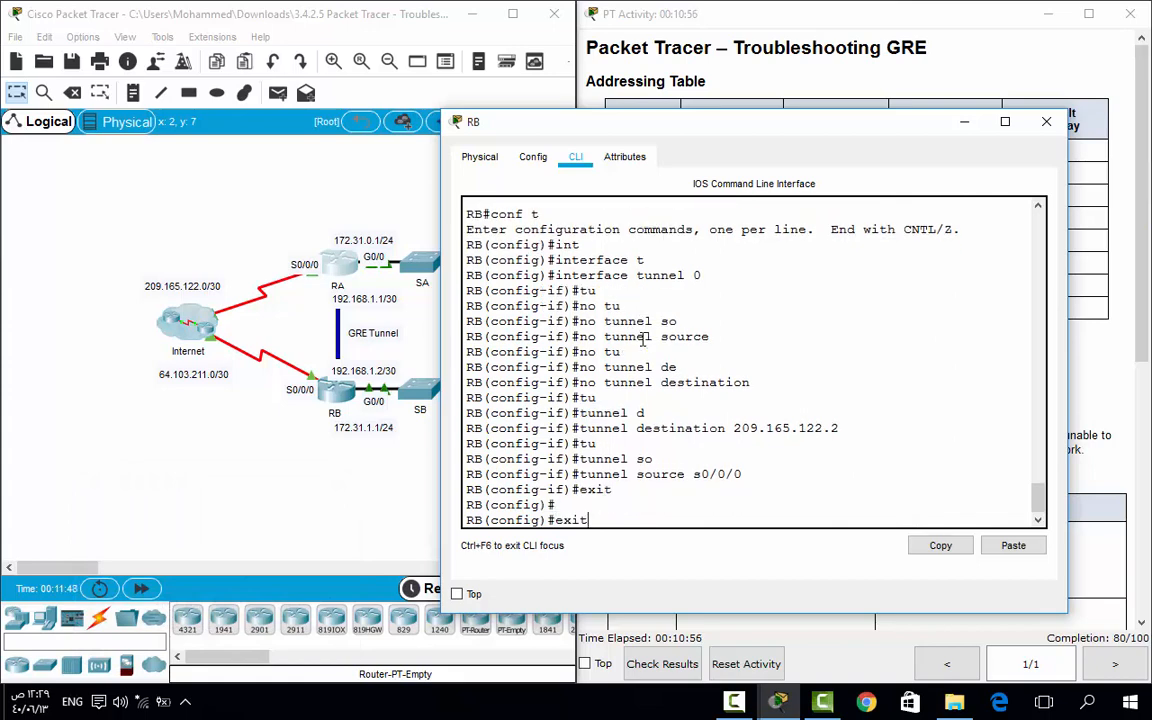
pyautogui.press('Return')
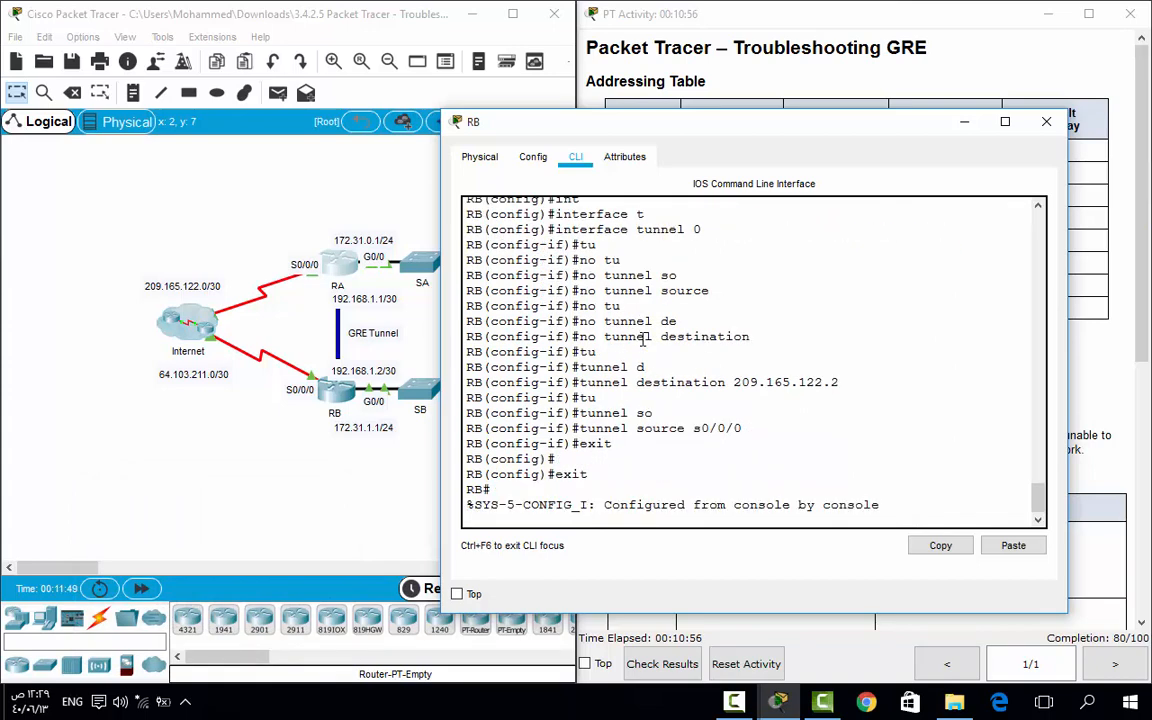
pyautogui.click(1046, 121)
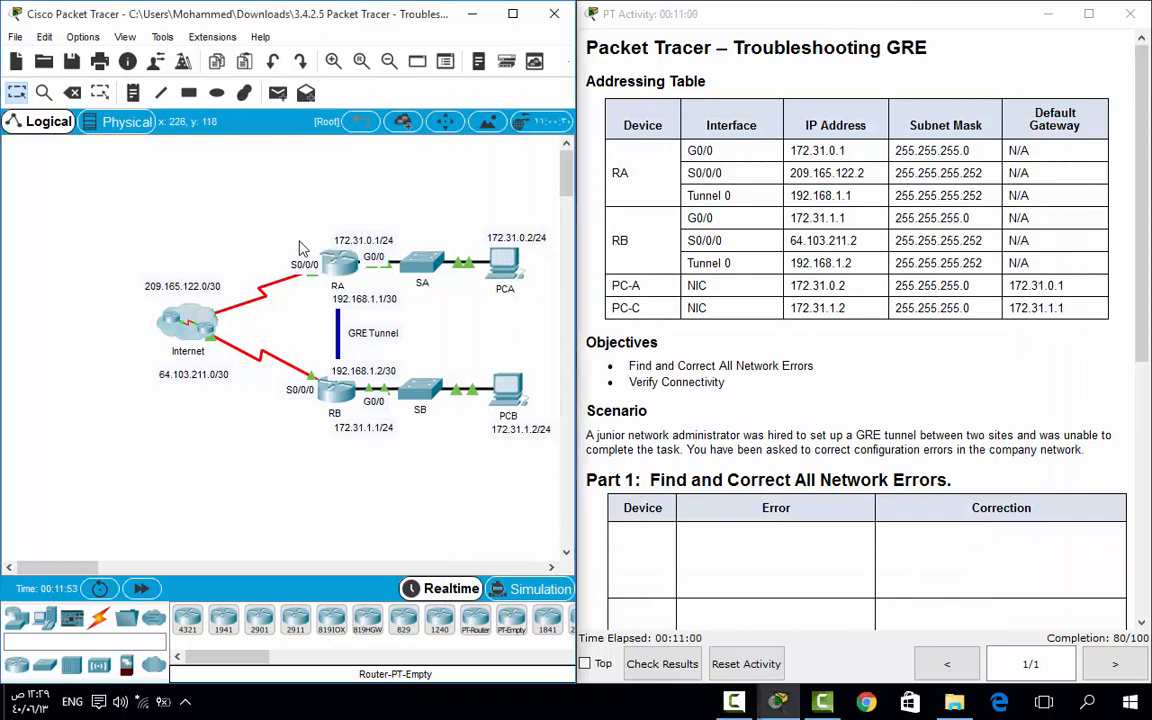
# Open router RA's command line and enter global configuration mode from privileged EXEC mode.
pyautogui.click(343, 264)
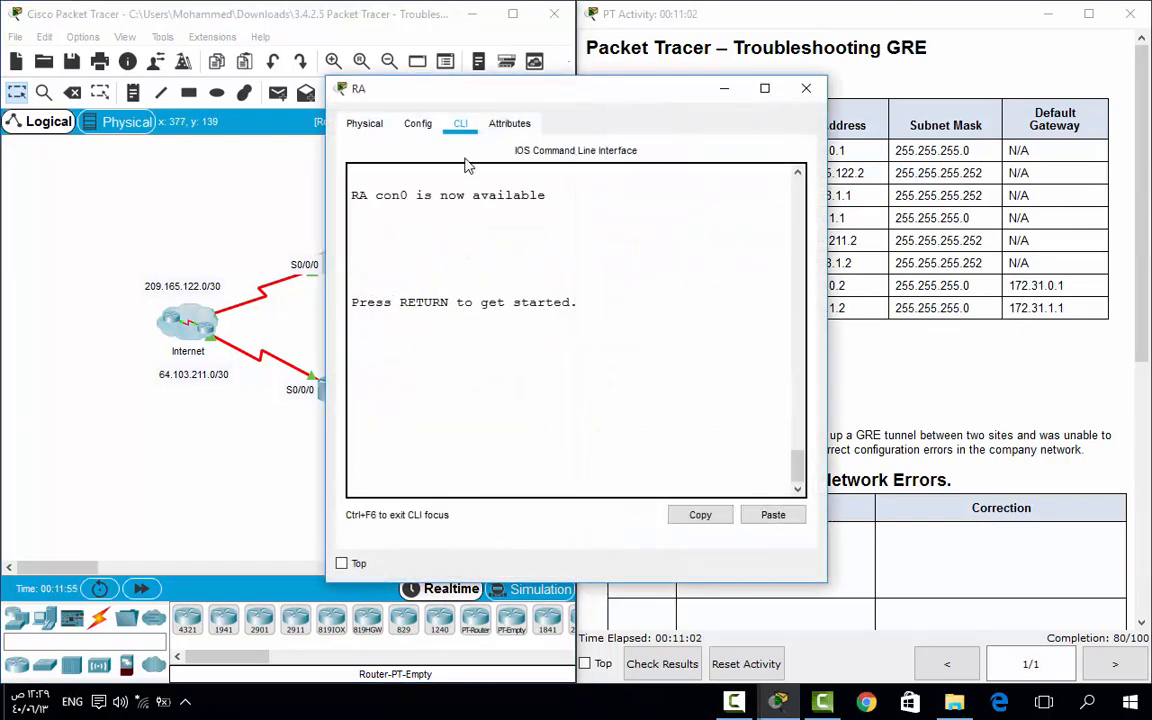
pyautogui.moveTo(318, 78); pyautogui.dragTo(190, 61)
pyautogui.press('Return')
pyautogui.write('en')
pyautogui.press('Return')
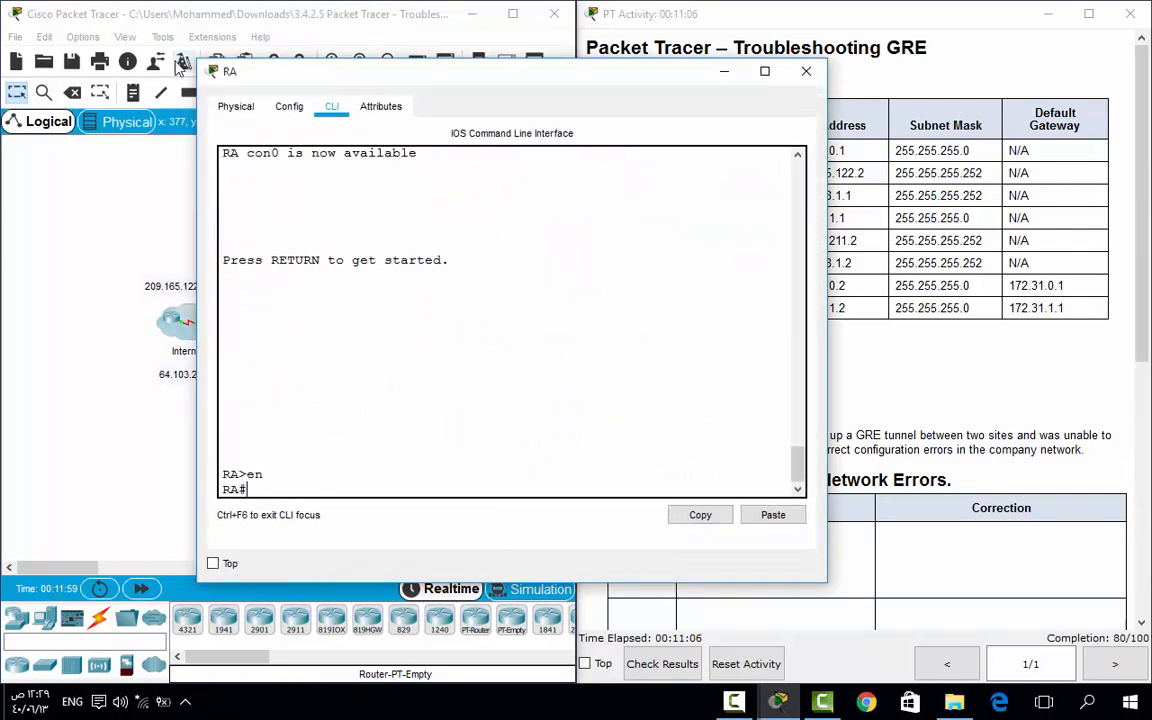
pyautogui.write('conf t')
pyautogui.press('Return')
# Remove RA's static route to 172.31.1.0 255.255.255.0 via 64.103.211.2.
pyautogui.write('nfig')
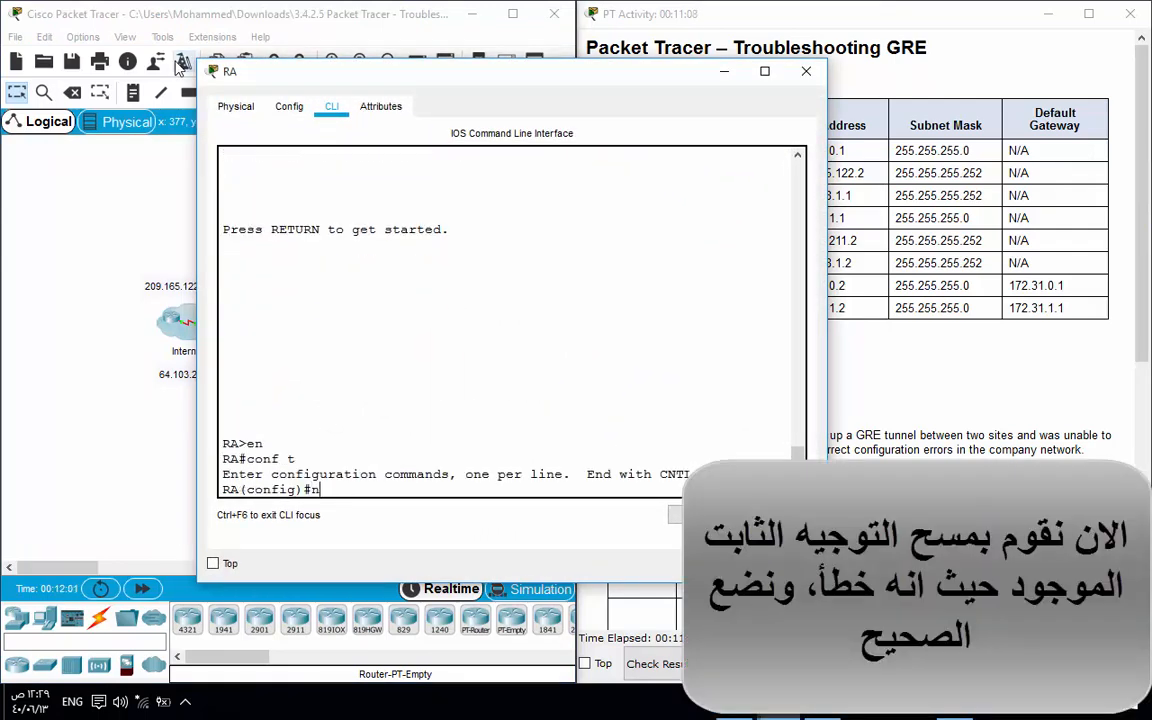
pyautogui.write('o ip ro')
pyautogui.press('Tab')
pyautogui.write('ut')
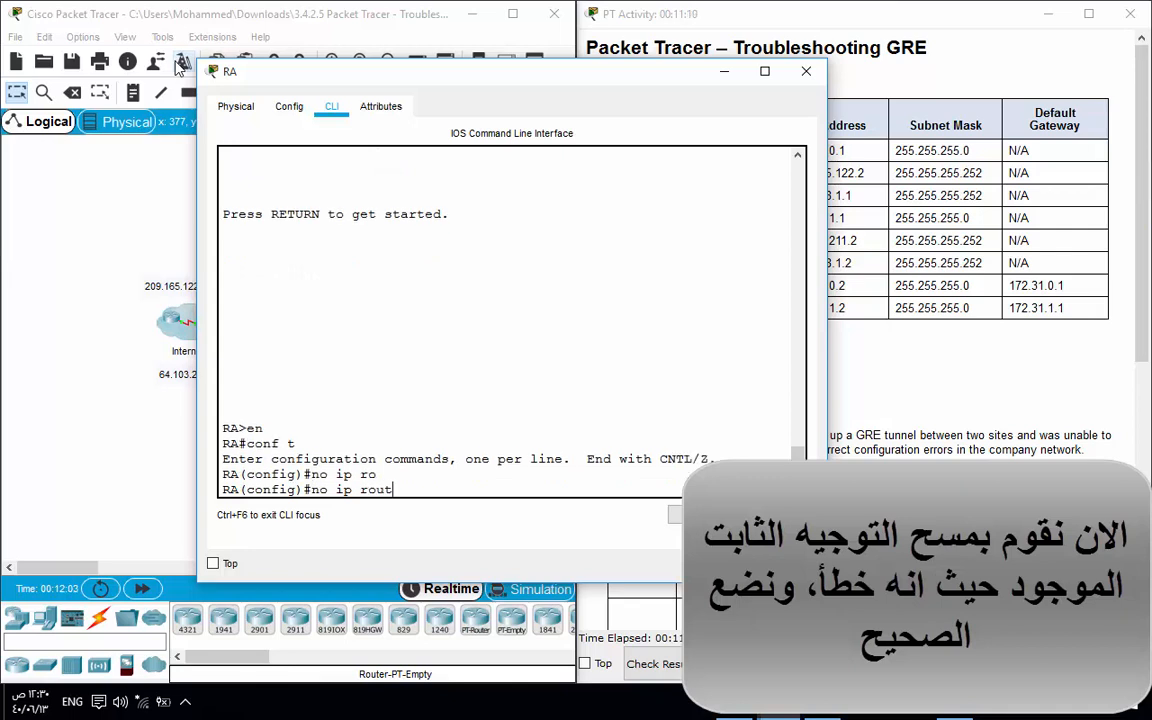
pyautogui.write('e 172.31.')
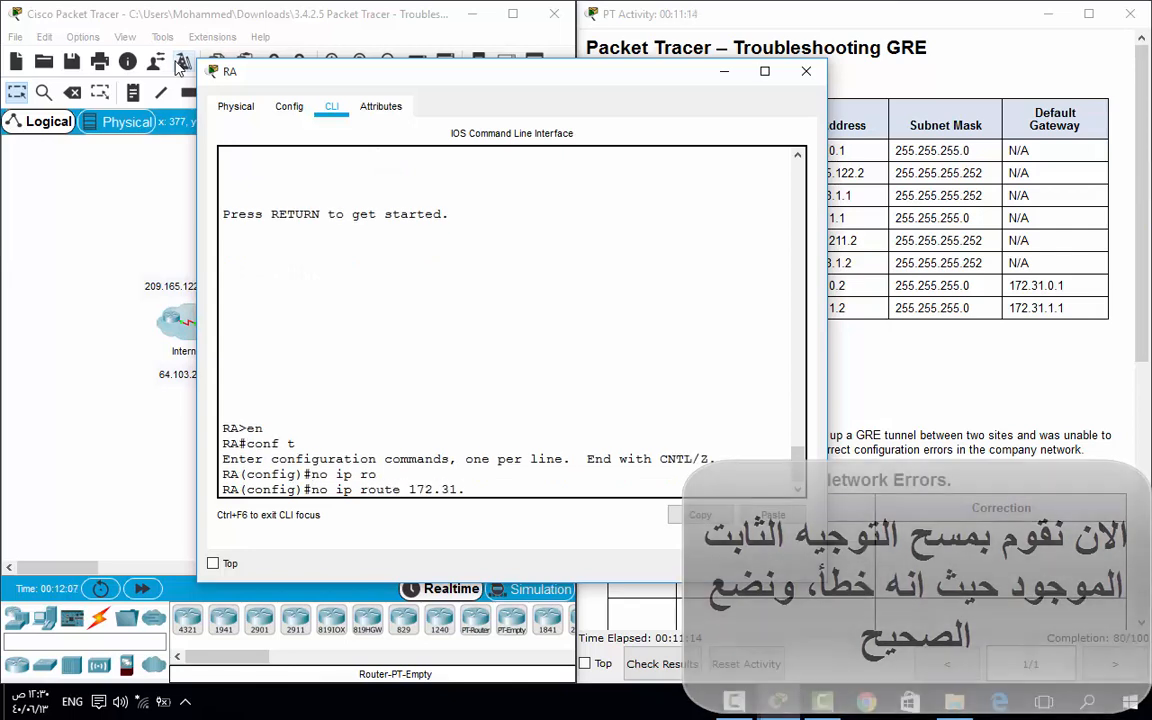
pyautogui.write('1.0')
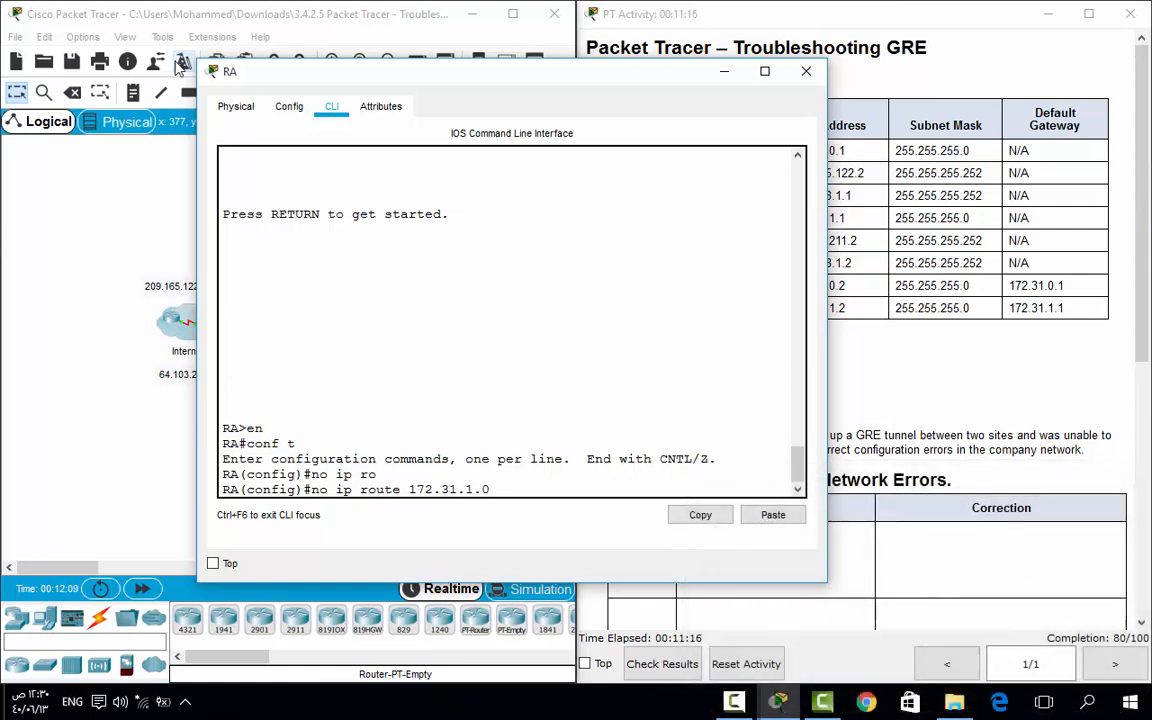
pyautogui.write(' 255.255.255.0 6')
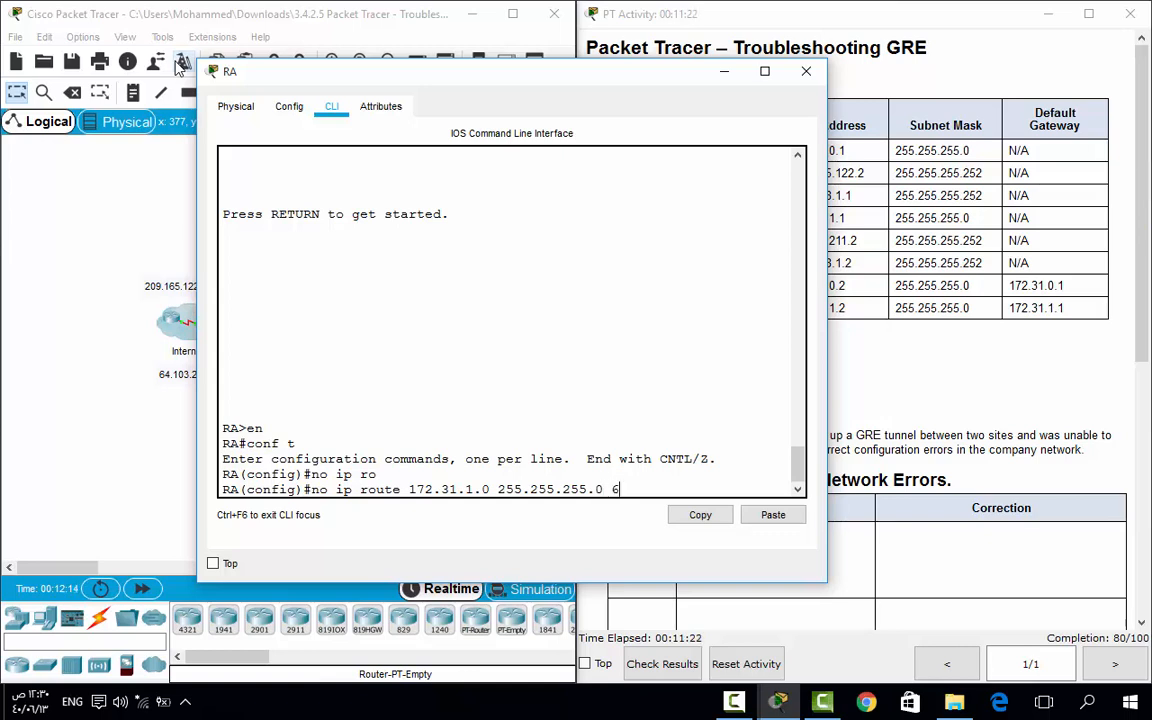
pyautogui.write('4.103.211.2')
pyautogui.press('Return')
# Add a static route on RA to 172.31.1.0 255.255.255.0 via 192.168.1.2 and exit configuration mode.
pyautogui.write('ip ro')
pyautogui.press('Tab')
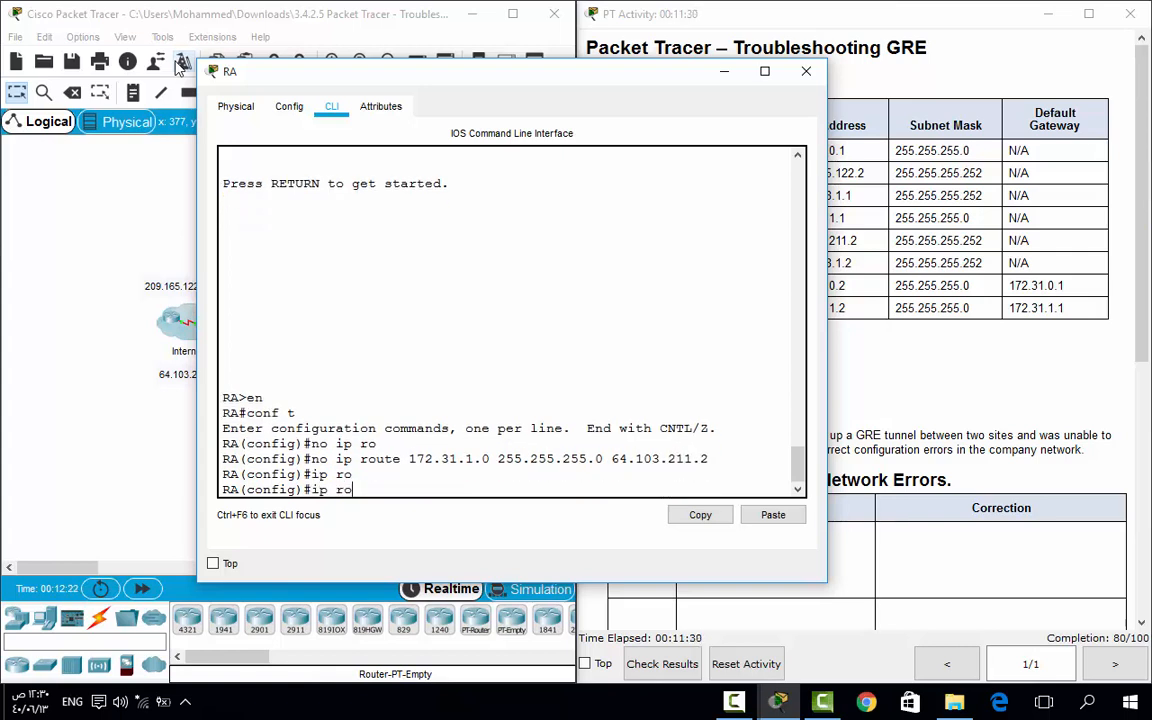
pyautogui.write('ute 172.31.1.0 255.2')
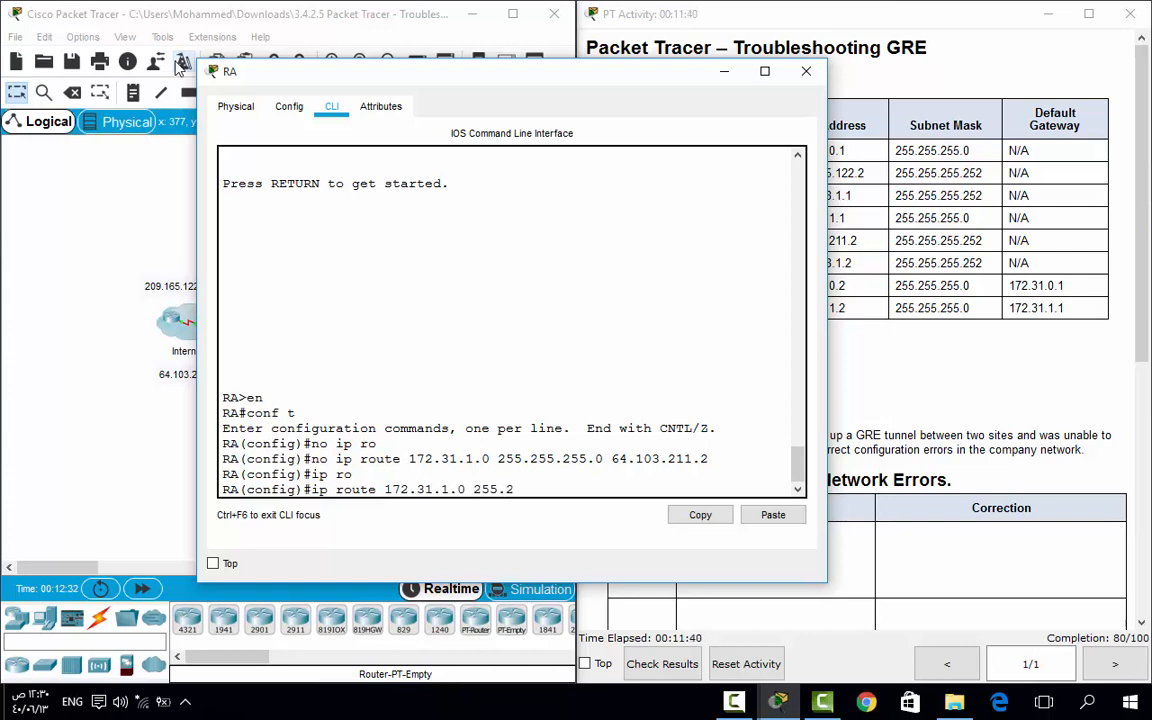
pyautogui.write('55.255.0 192.168.1.2')
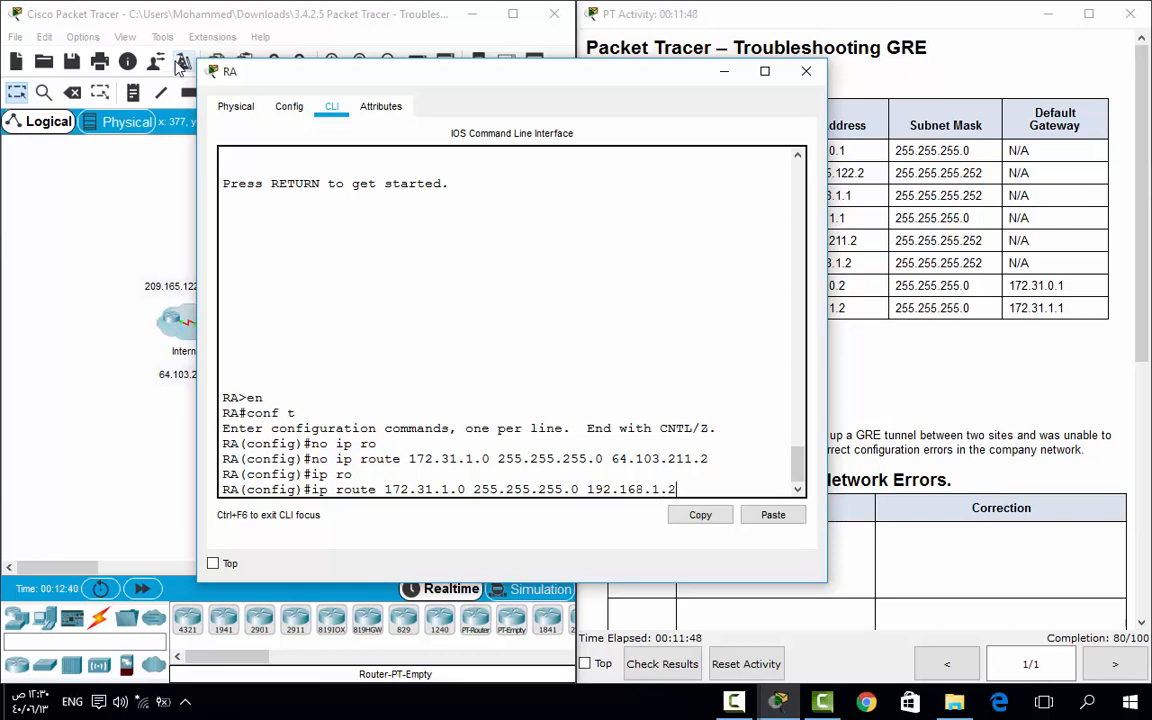
pyautogui.press('Return')
pyautogui.write('ex')
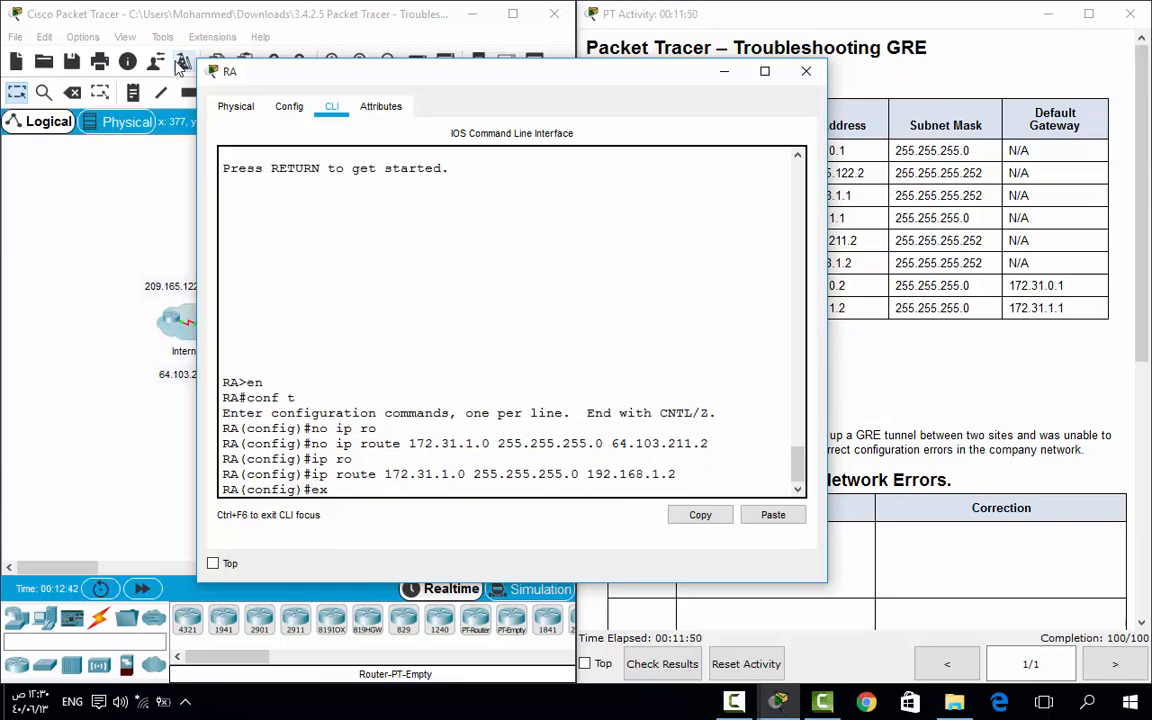
pyautogui.write('it')
pyautogui.press('Return')
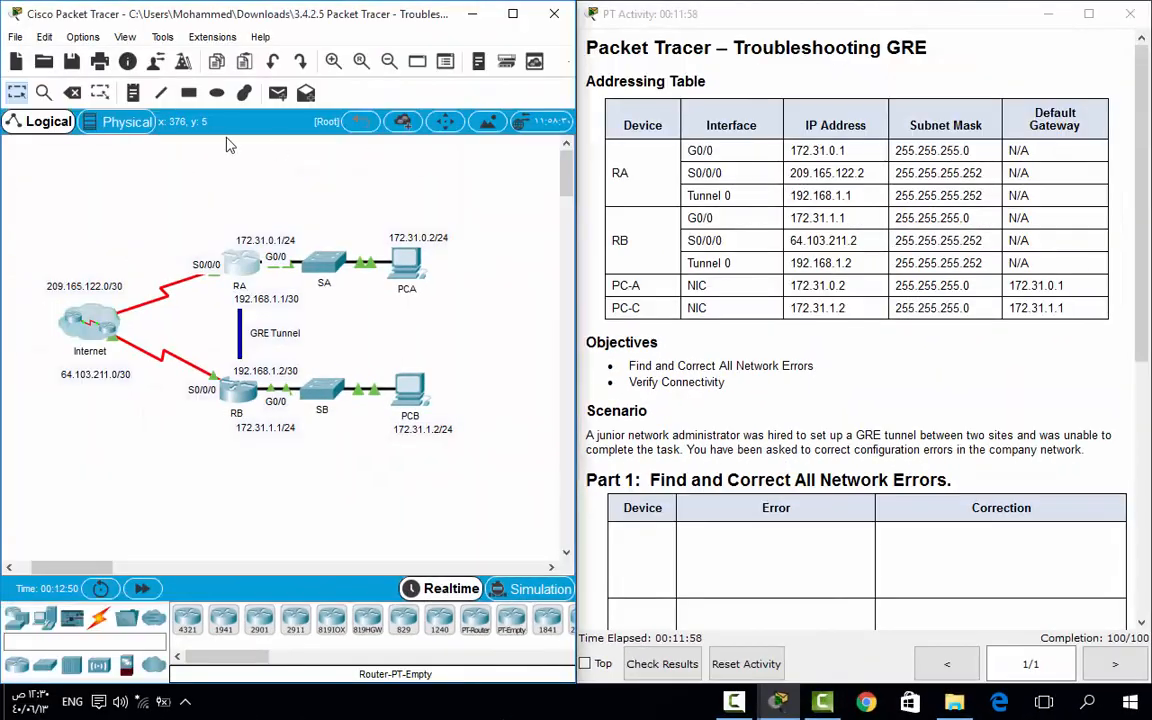
# Test connectivity through the tunnel by sending a simple PDU from PCA to PCB and firing it again.
pyautogui.click(278, 93)
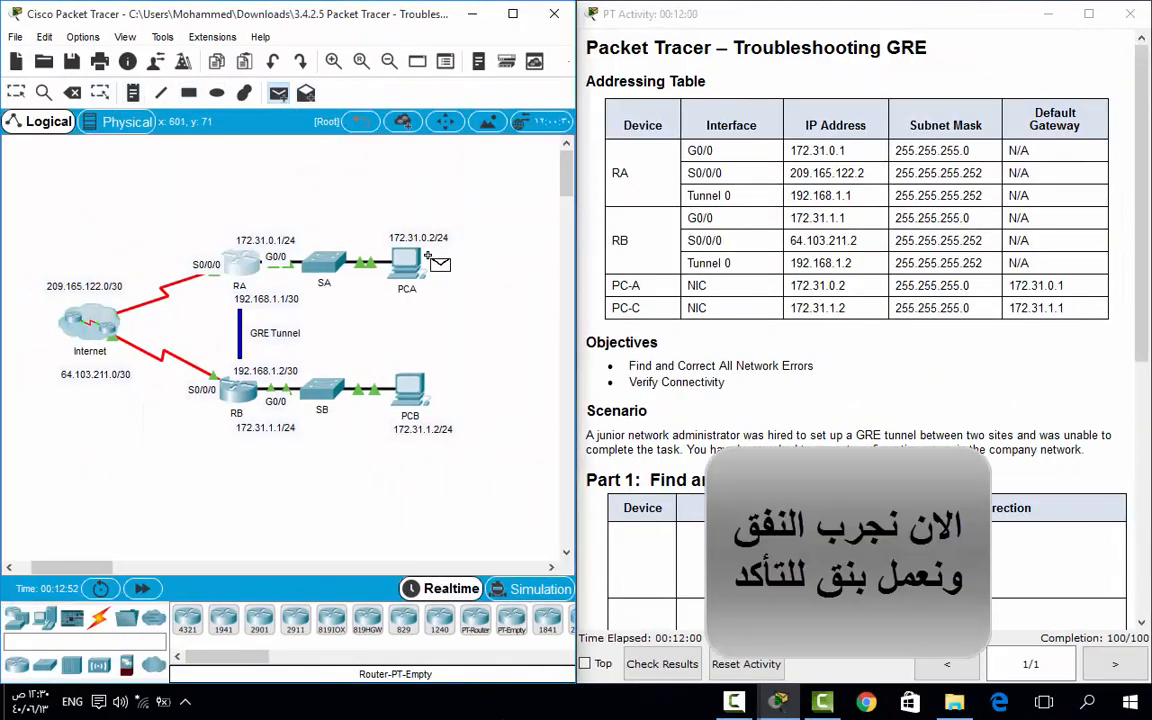
pyautogui.click(405, 260)
pyautogui.click(413, 393)
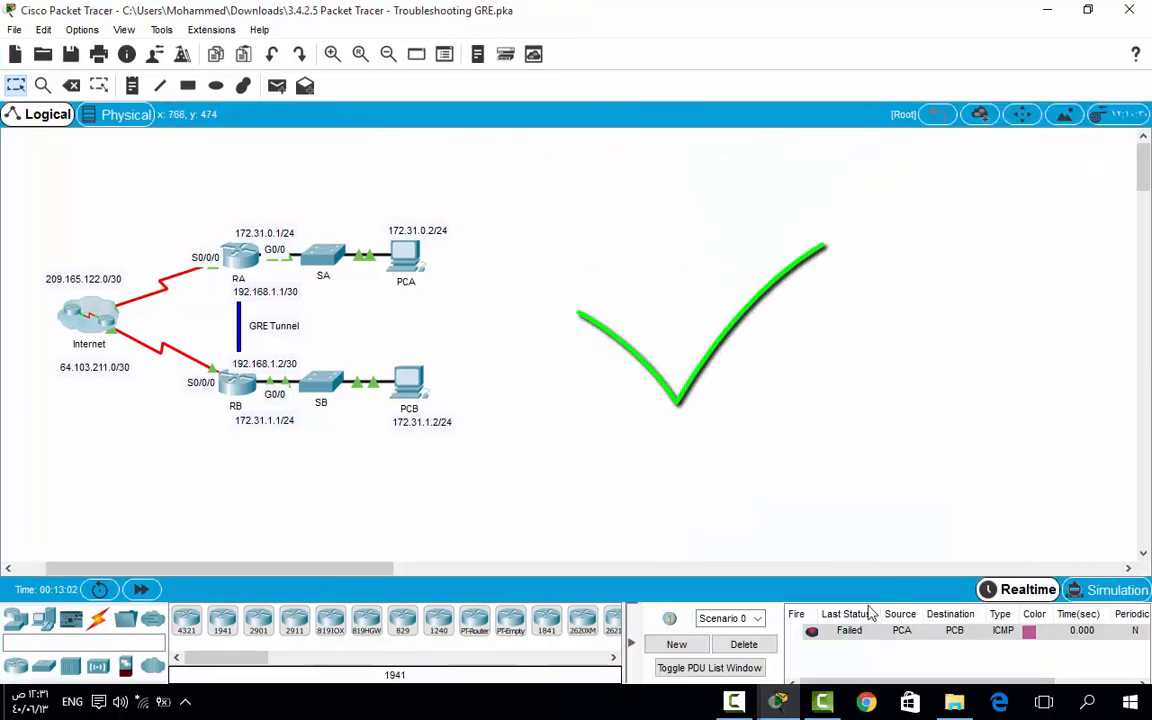
pyautogui.doubleClick(812, 631)
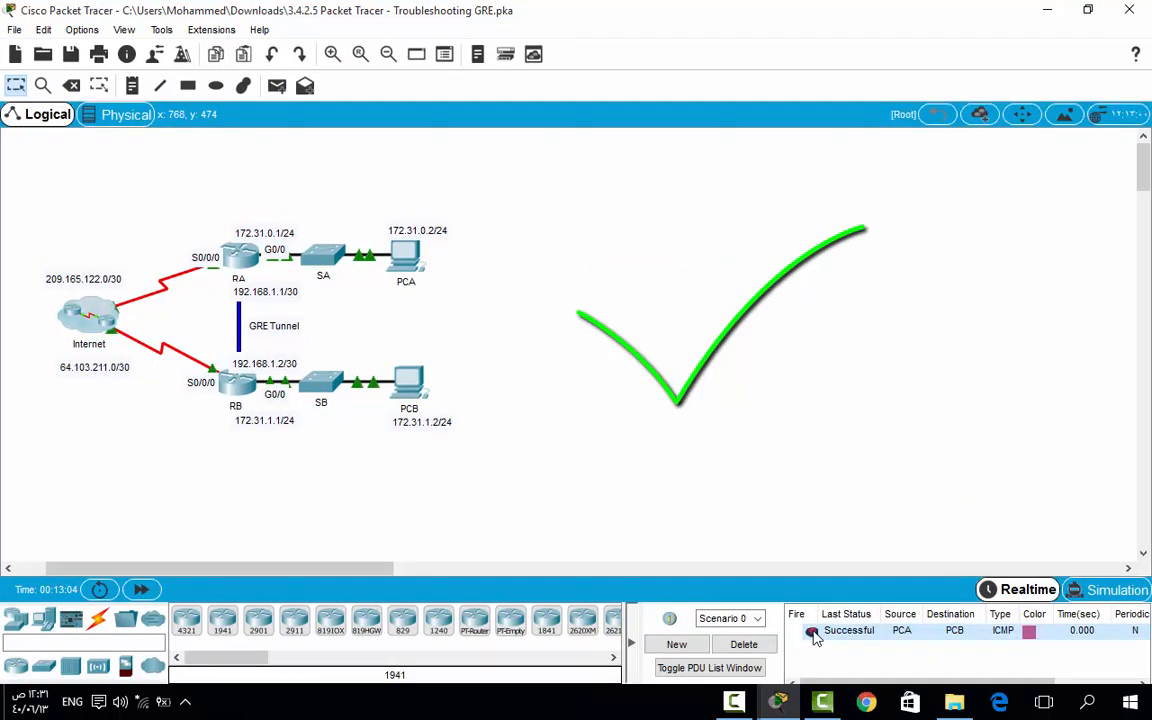